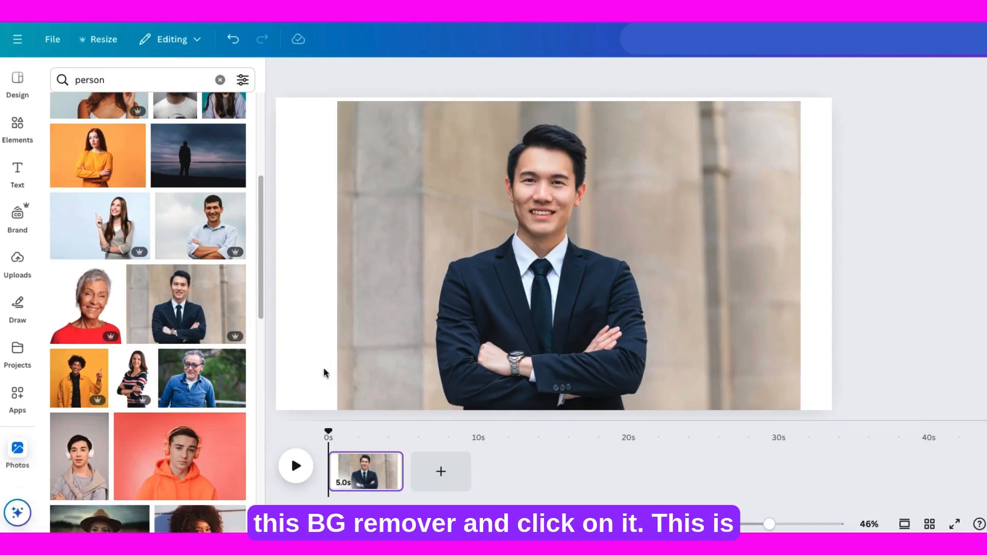
Remove the background from the photo of the man in the suit and inspect the cutout edges up close
click(399, 233)
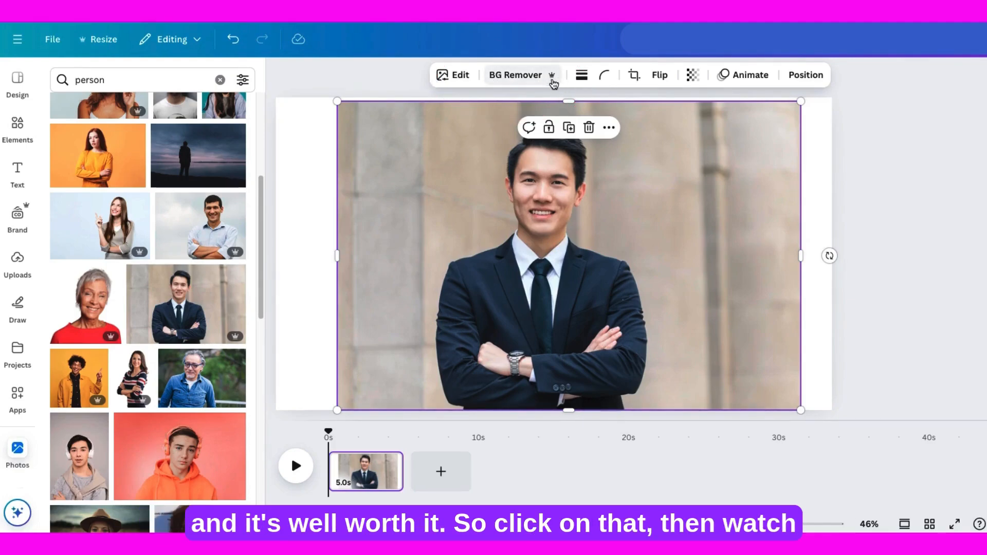
click(515, 75)
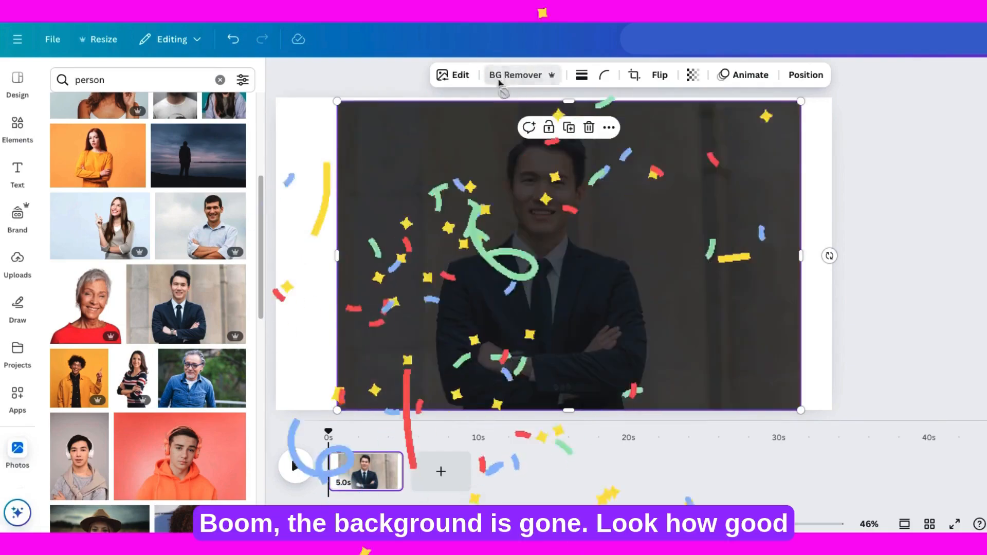
click(815, 332)
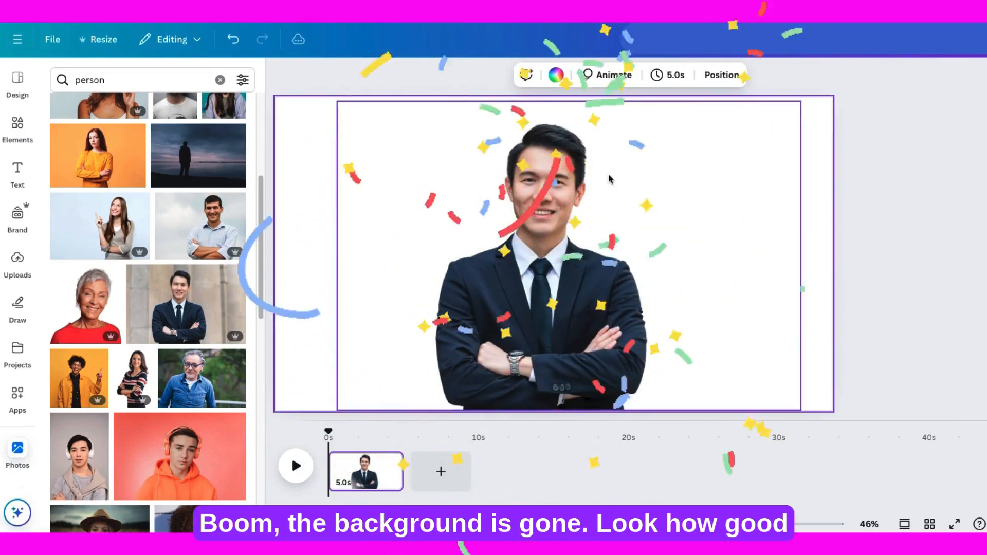
scroll(761, 300, up, 5)
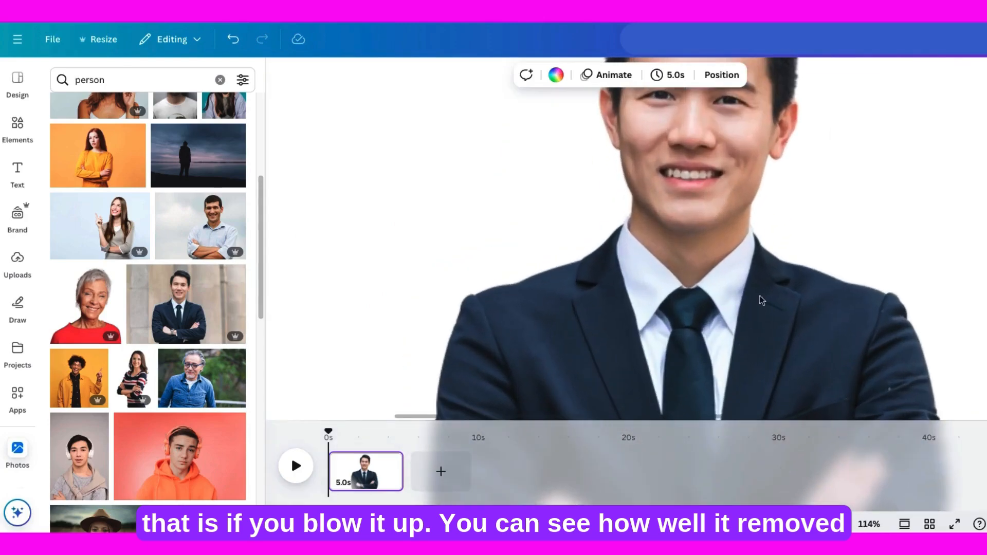
scroll(847, 153, up, 3)
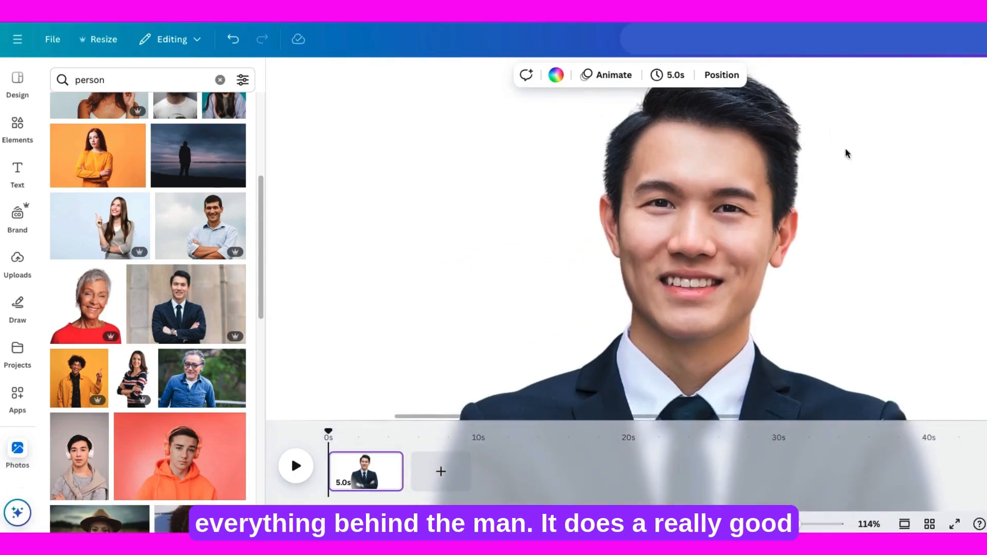
scroll(689, 284, down, 5)
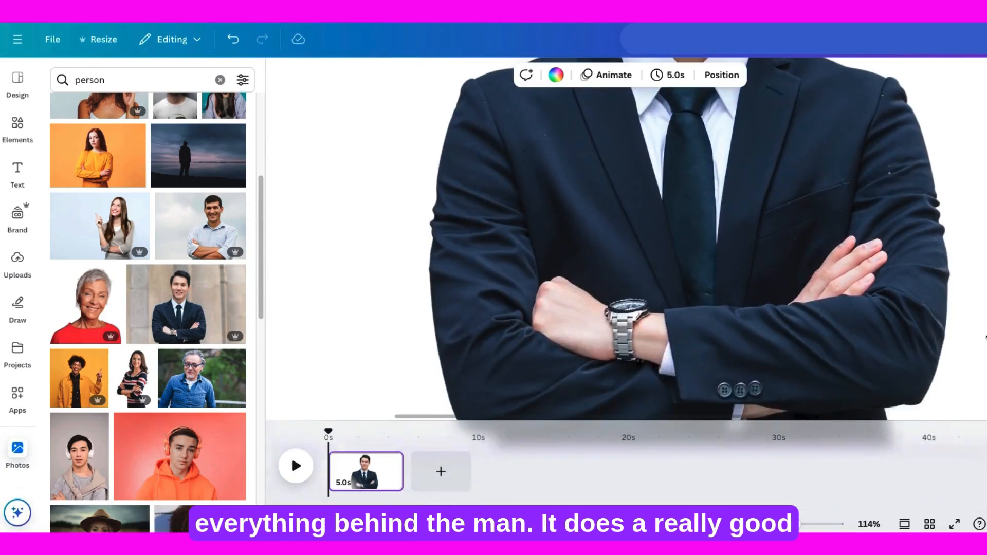
scroll(672, 255, down, 5)
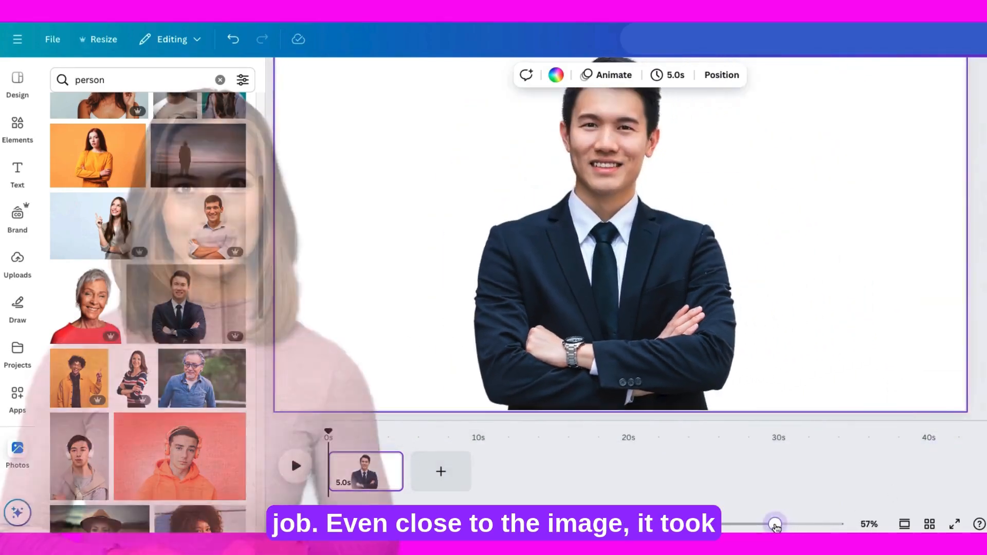
Try several page background colours behind the man's cutout and settle on solid green
click(555, 74)
click(96, 262)
click(132, 261)
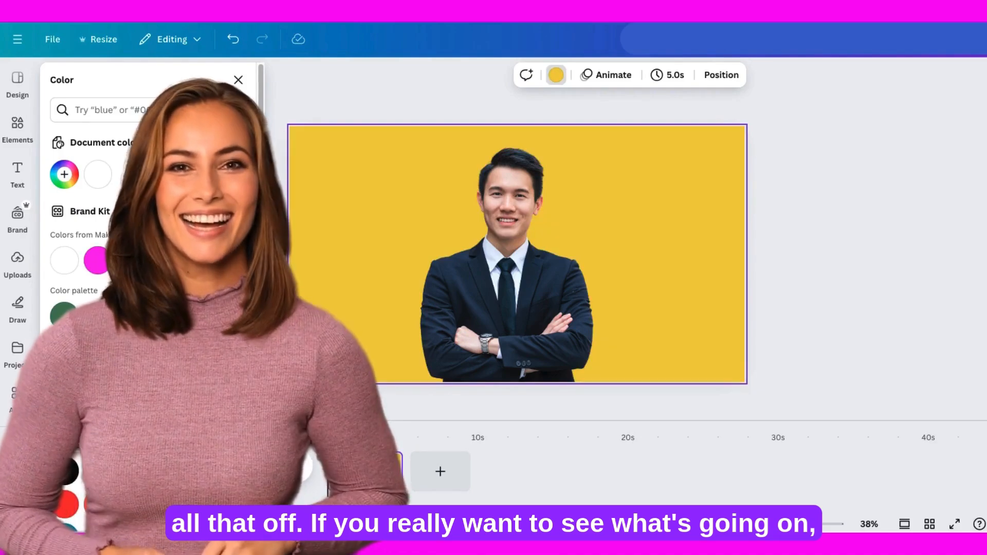
click(165, 261)
scroll(166, 261, down, 2)
click(165, 190)
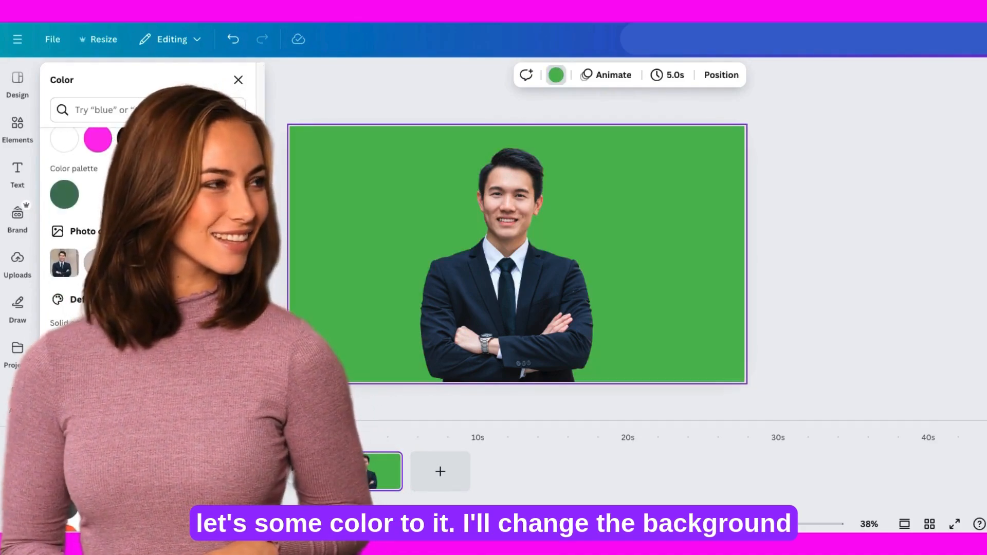
scroll(166, 206, down, 1)
drag(757, 524, 766, 524)
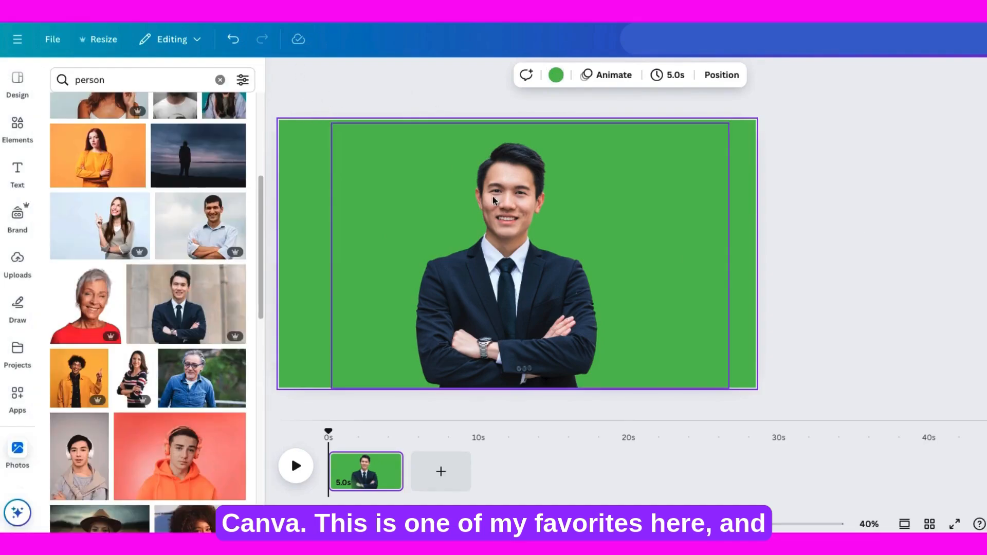
Select the man's cutout on the green page and open its image editing options
click(463, 139)
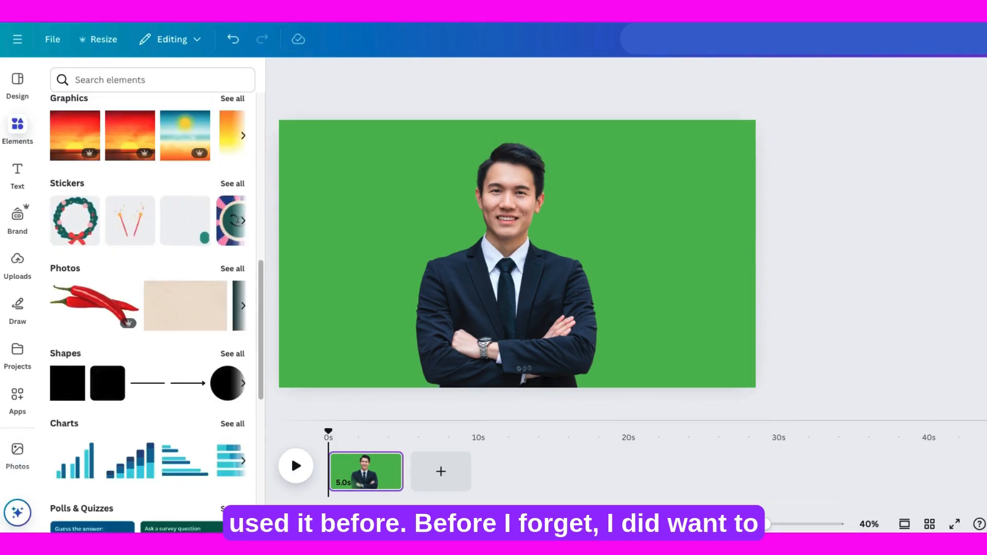
click(427, 126)
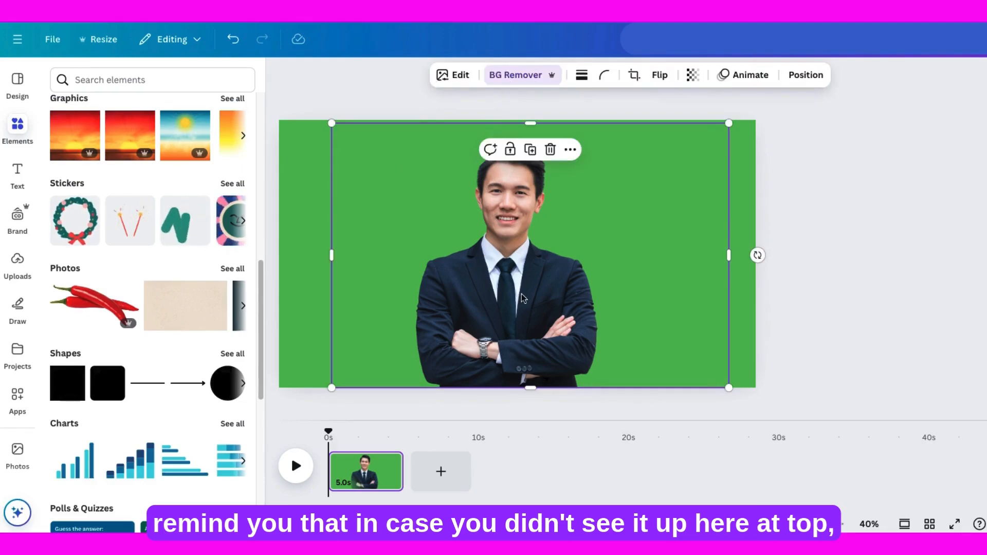
click(457, 77)
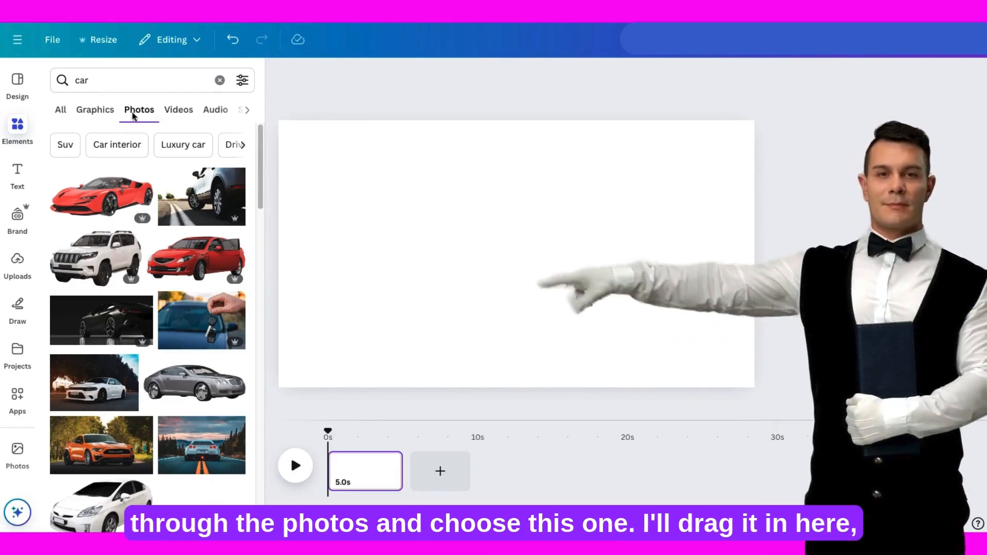
Add the photo of the orange car on a tree-lined road and enlarge it to fill the blank page
scroll(190, 297, down, 3)
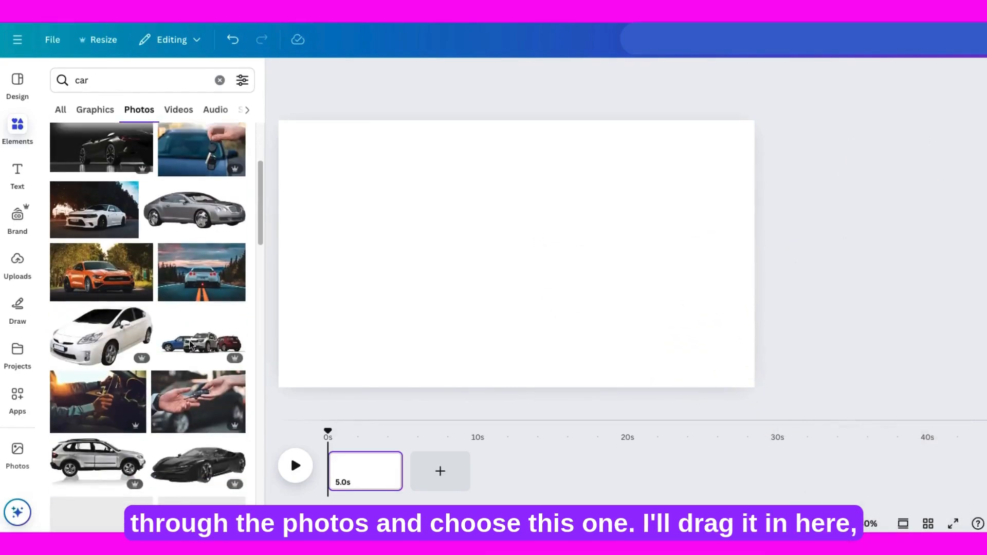
drag(77, 261, 379, 216)
drag(659, 334, 753, 391)
click(796, 355)
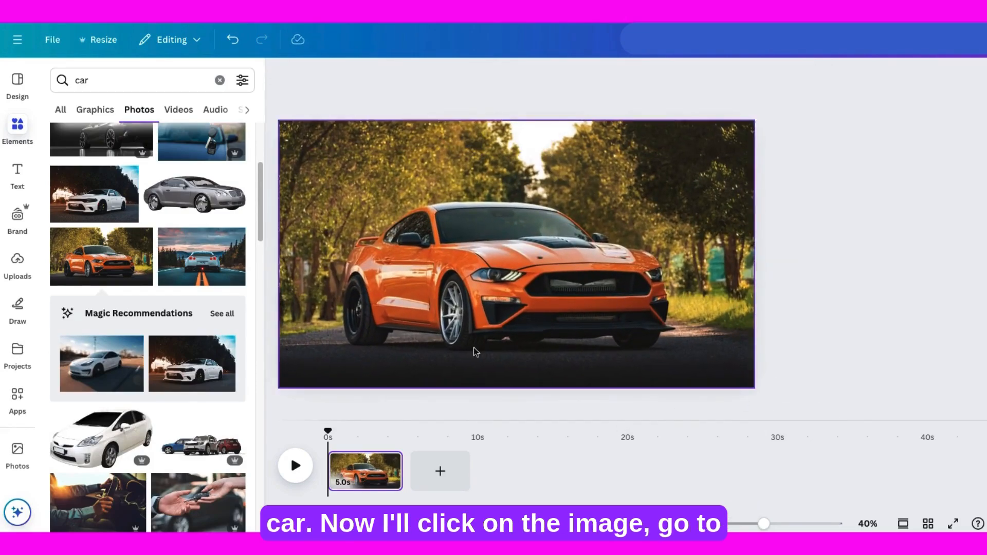
Start Magic Grab on the orange car photo
click(476, 370)
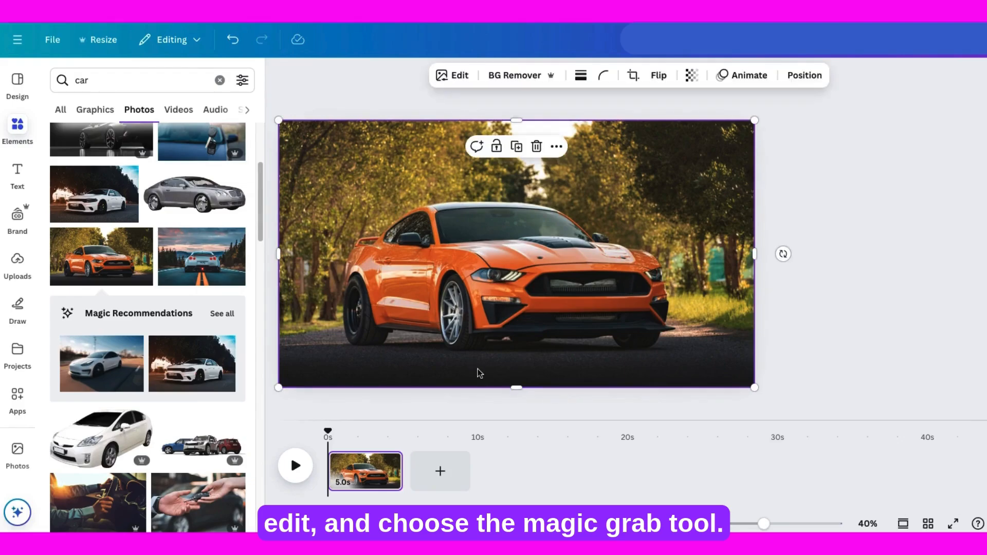
click(454, 77)
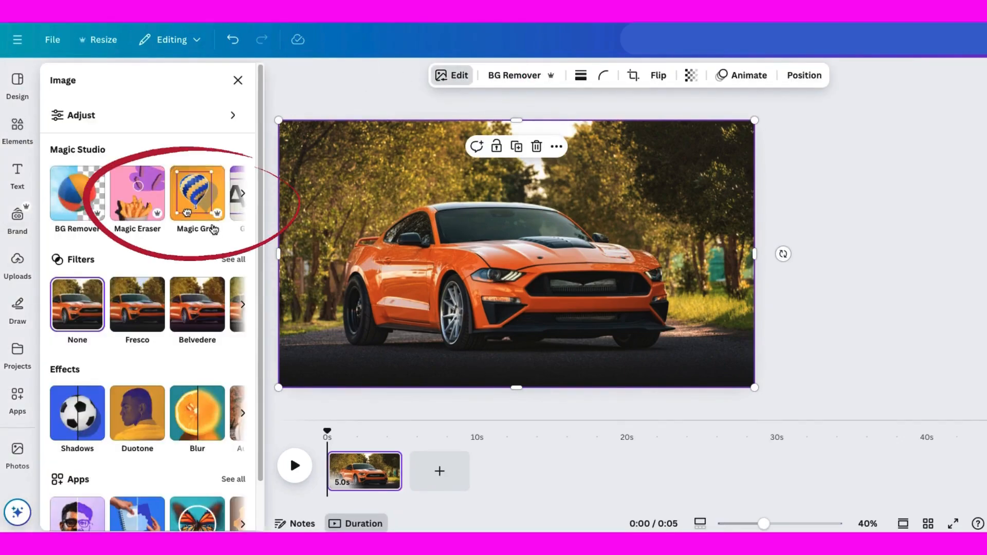
click(198, 196)
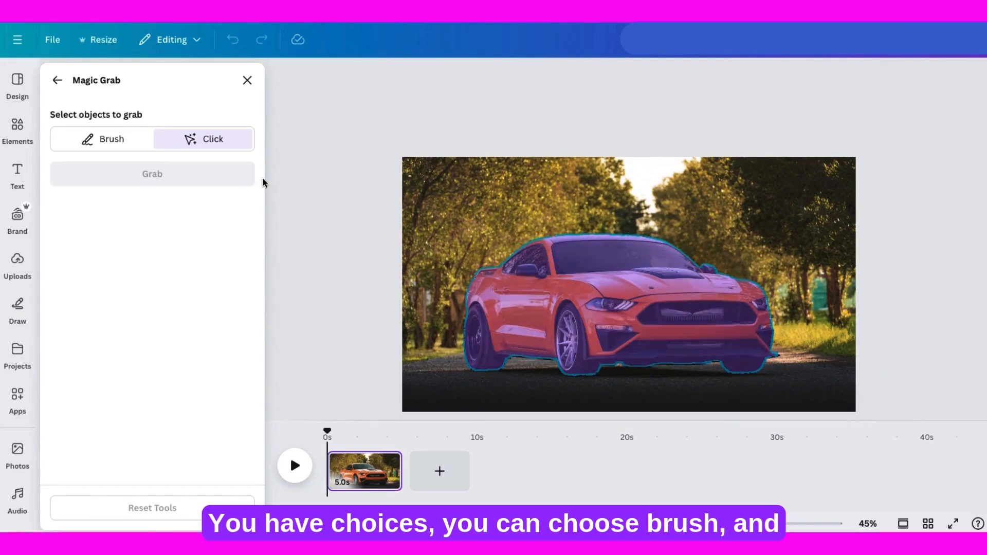
Try painting over the side of the car with the Magic Grab brush at size 88, and clear that selection
click(106, 139)
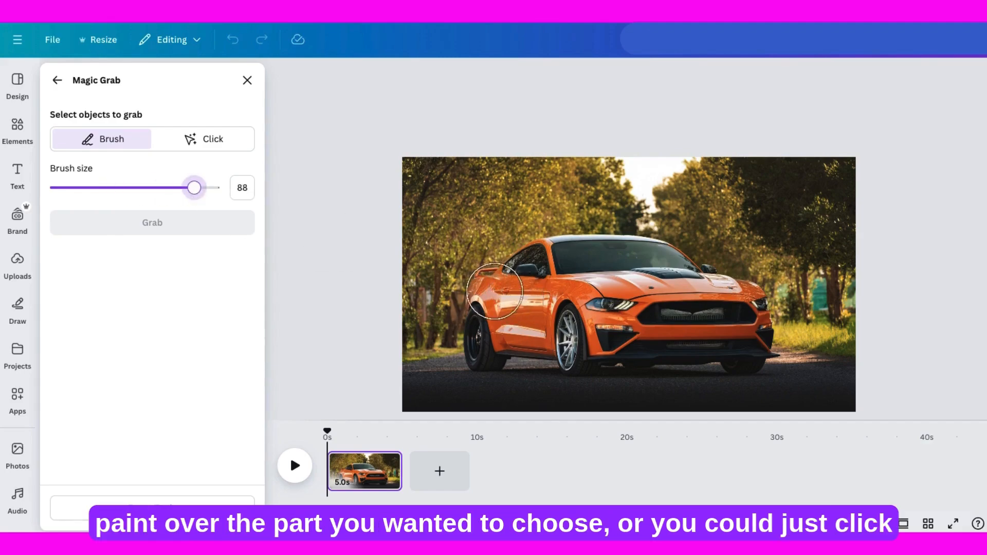
drag(494, 291, 492, 329)
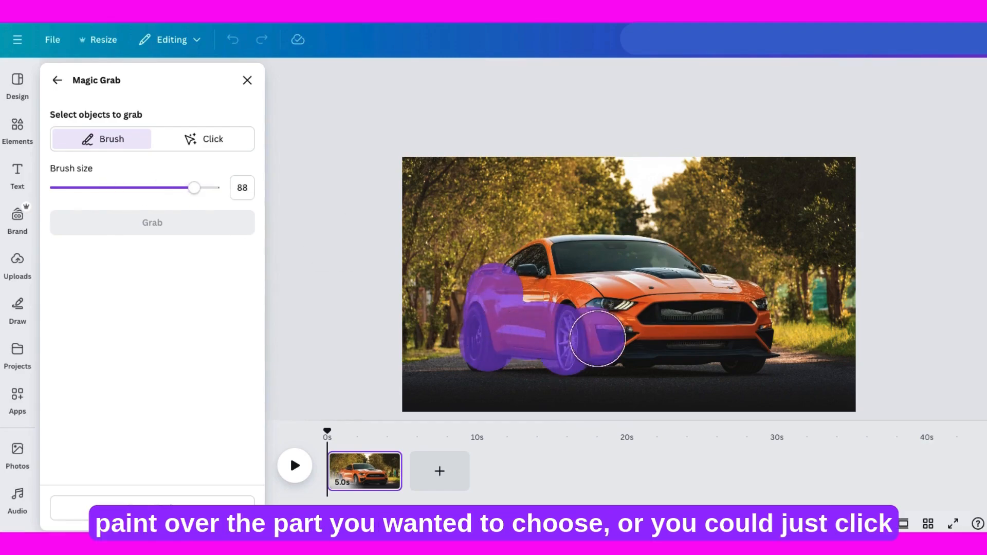
drag(598, 339, 636, 340)
click(234, 115)
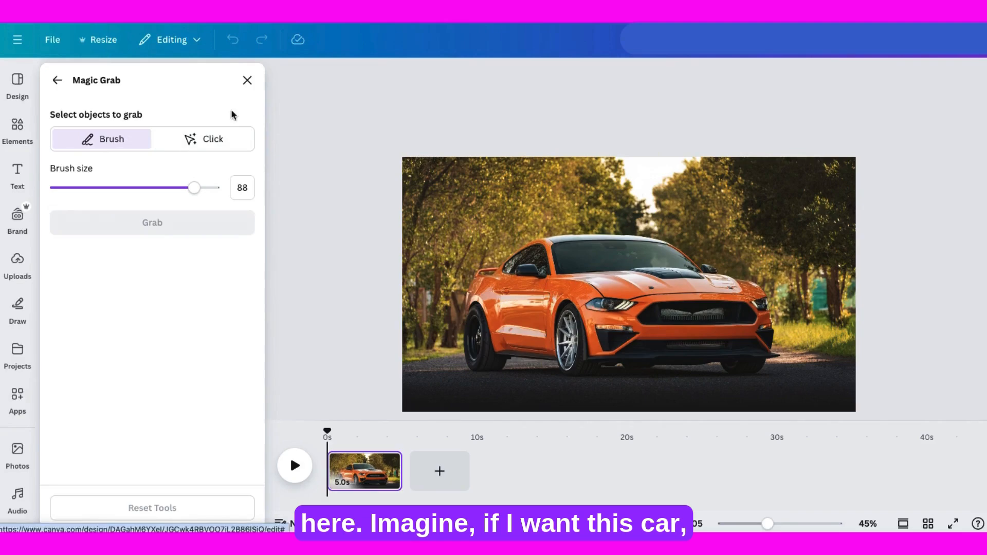
Use Magic Grab's Click selection to pick only the orange car and grab it out of the photo
click(208, 143)
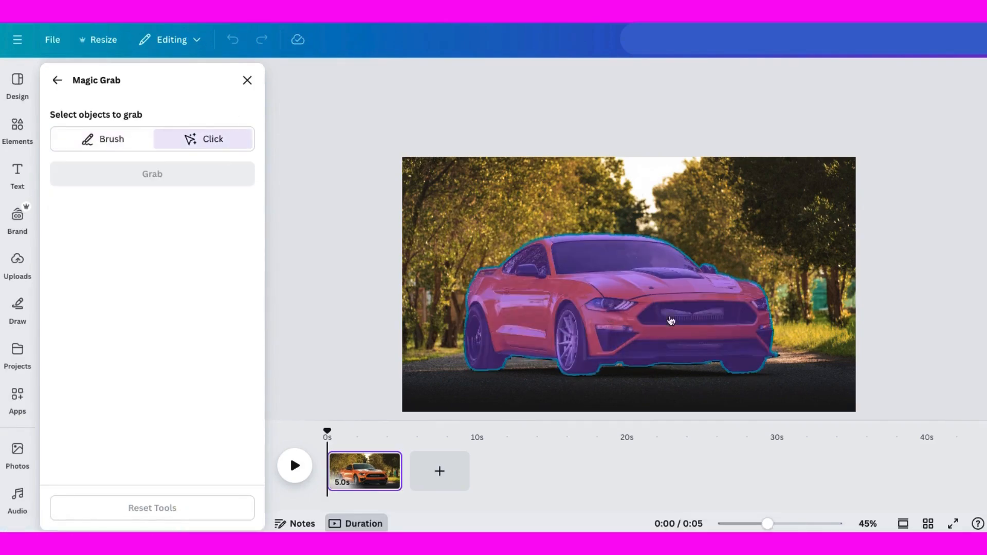
click(599, 305)
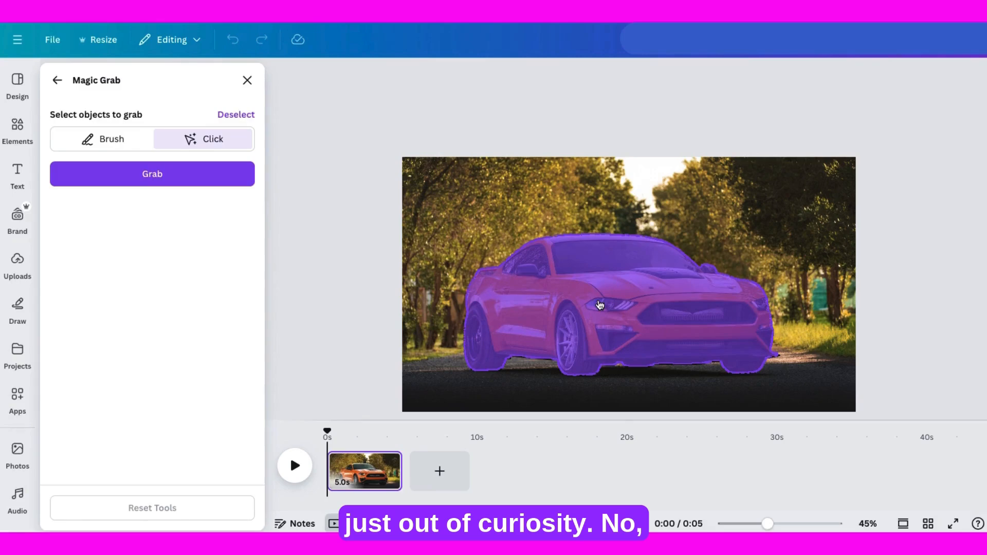
click(631, 375)
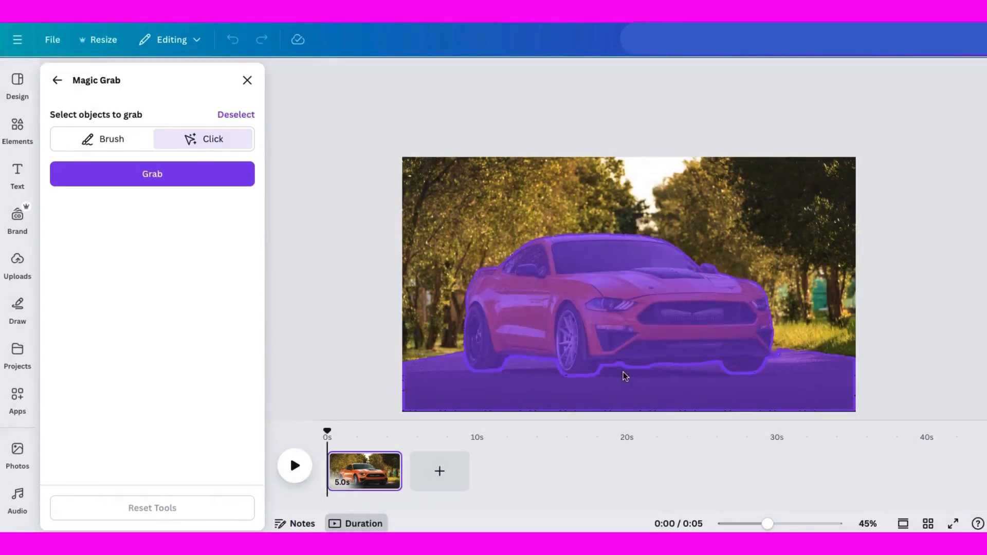
click(209, 150)
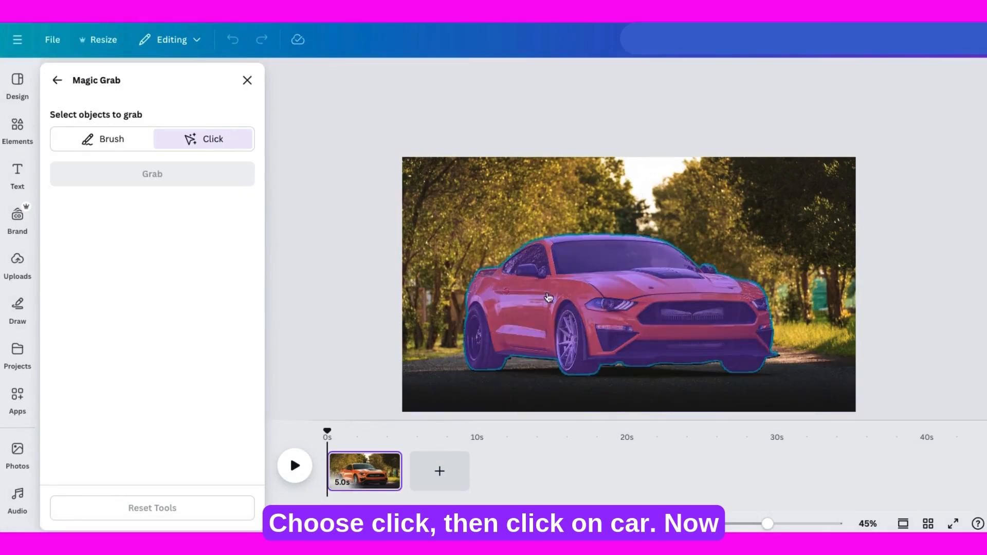
click(606, 378)
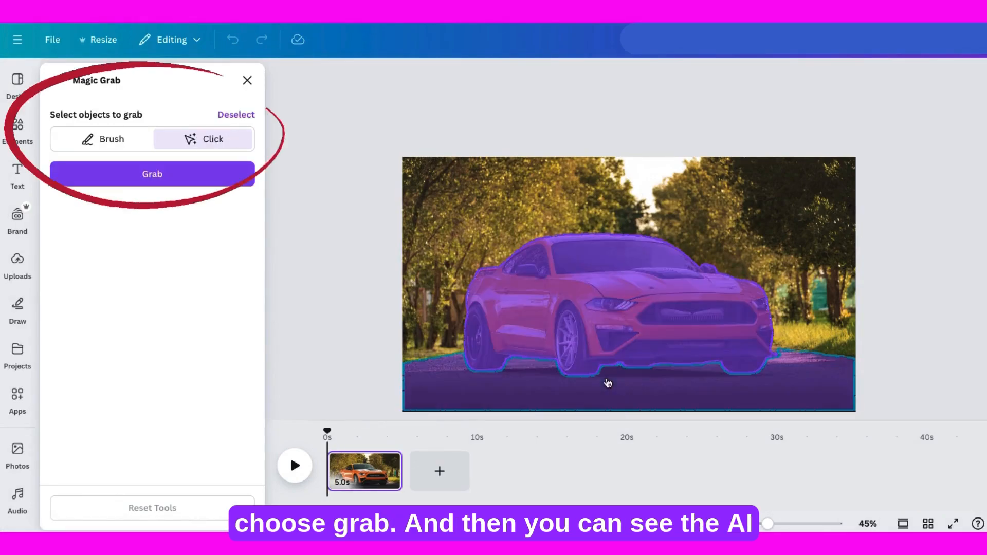
click(147, 184)
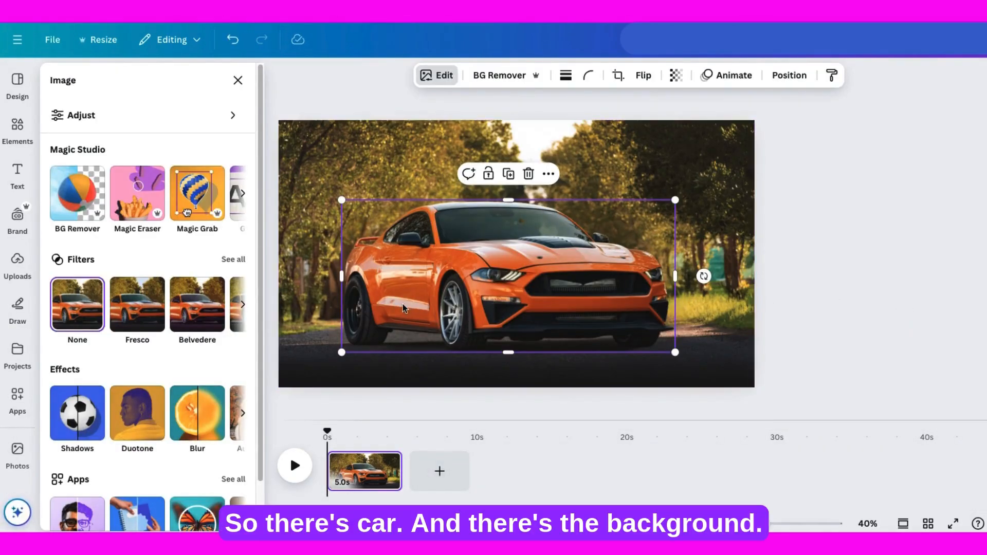
Move the detached car around the scene and tilt it slightly clockwise
drag(402, 304, 494, 278)
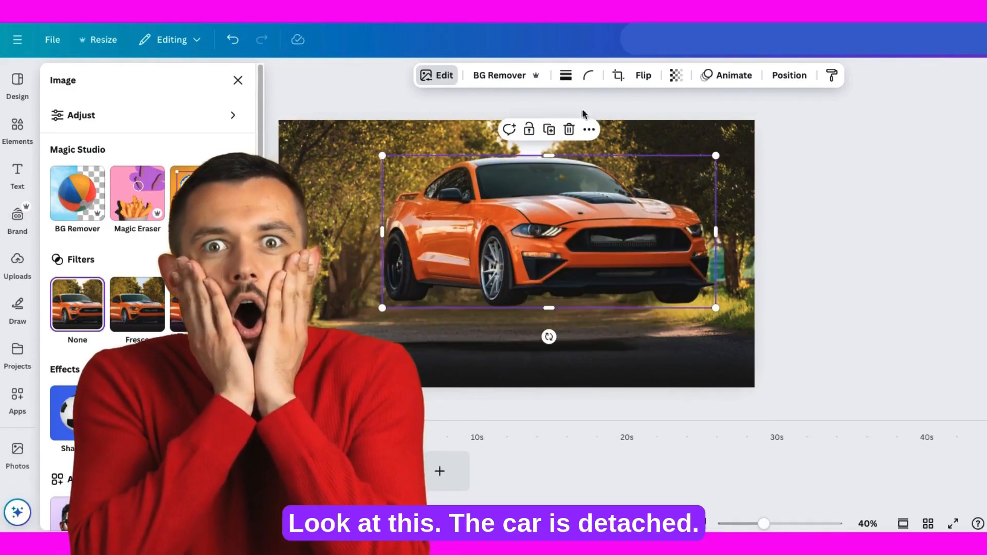
mouse_move(549, 336)
mouse_down()
mouse_move(512, 133)
mouse_move(584, 133)
mouse_move(645, 195)
mouse_move(555, 303)
mouse_move(544, 334)
mouse_up()
drag(482, 261, 714, 209)
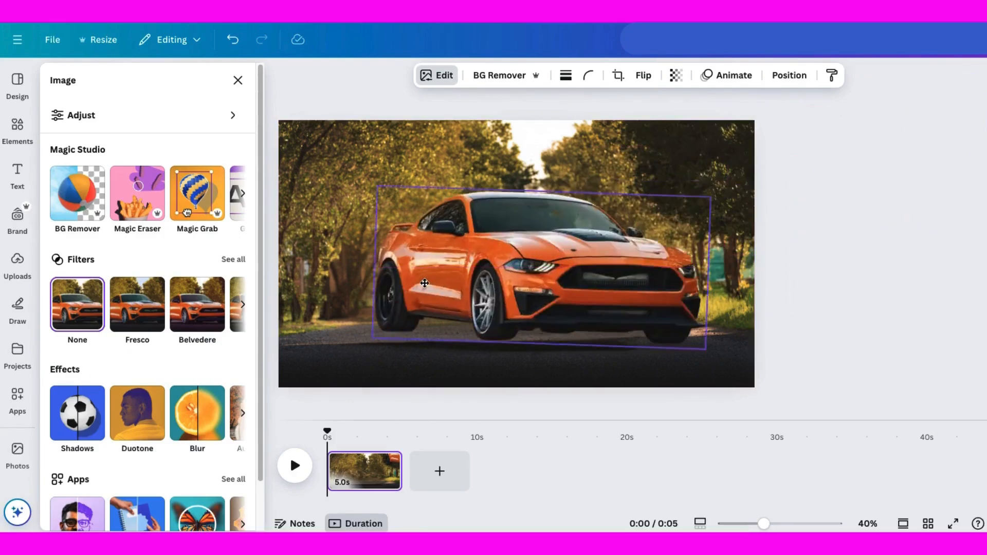
drag(372, 326, 680, 206)
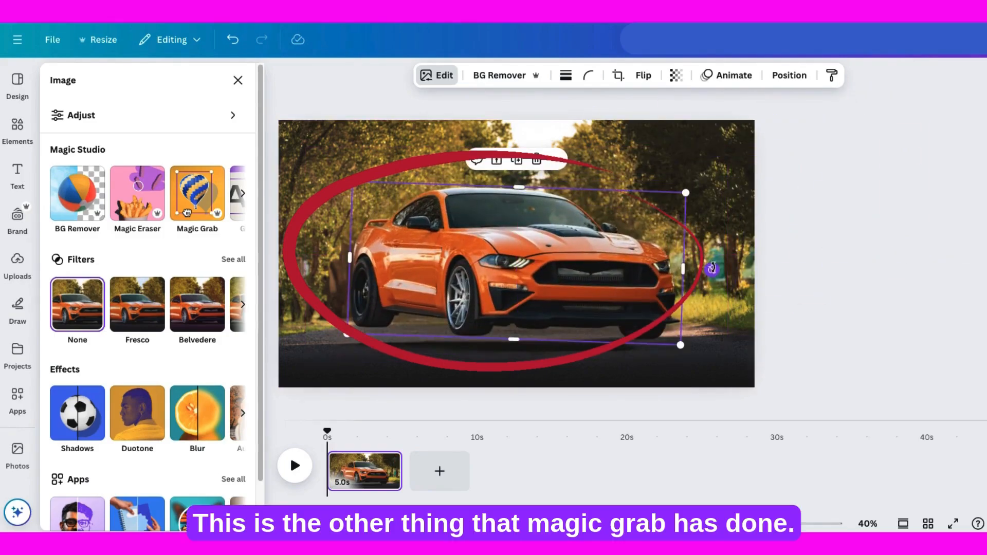
Move the car down over the page's lower edge and delete it to expose the background, undoing both changes
drag(437, 274, 414, 377)
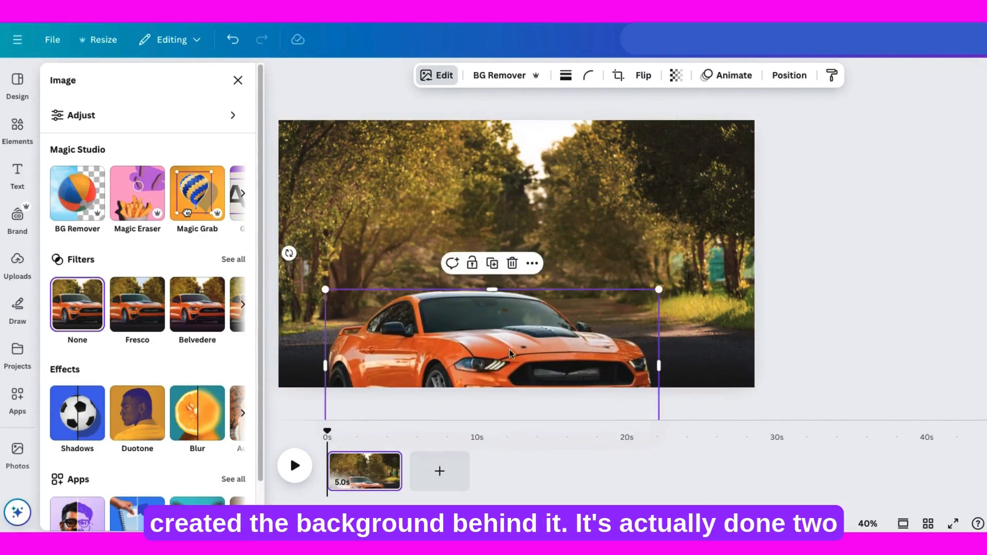
key(ctrl+z)
key(Delete)
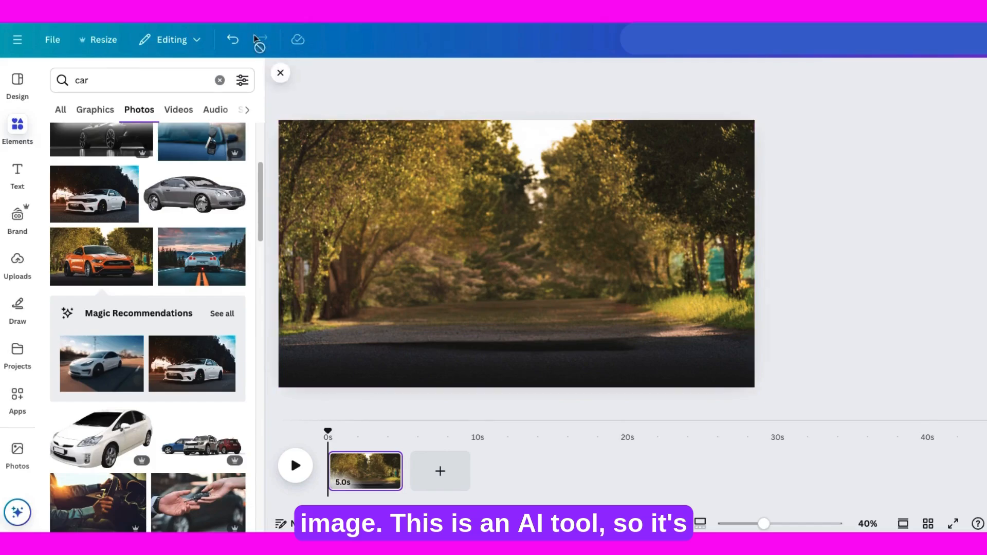
click(240, 48)
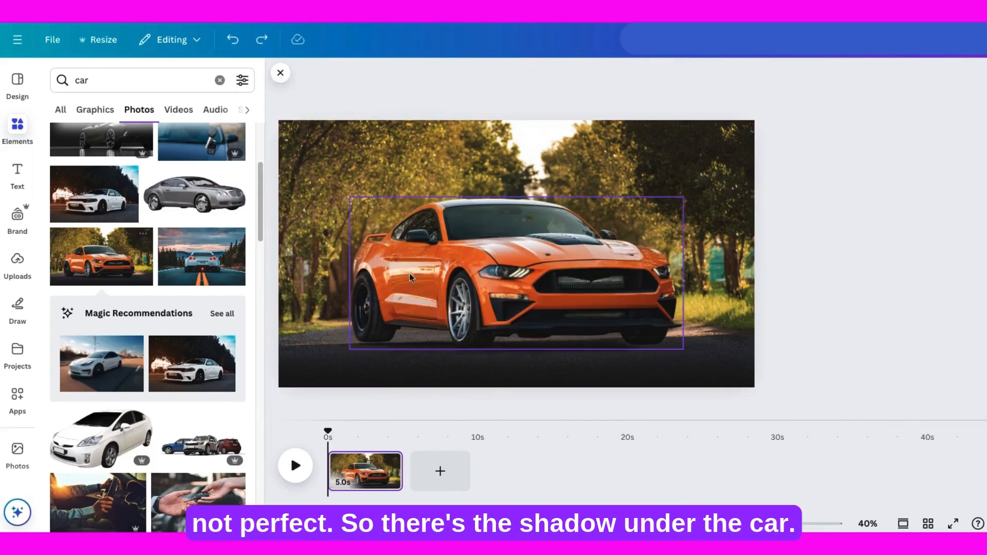
Place the detached car slightly above the road, toward the left of the scene, and open its image editing options
drag(410, 277, 459, 303)
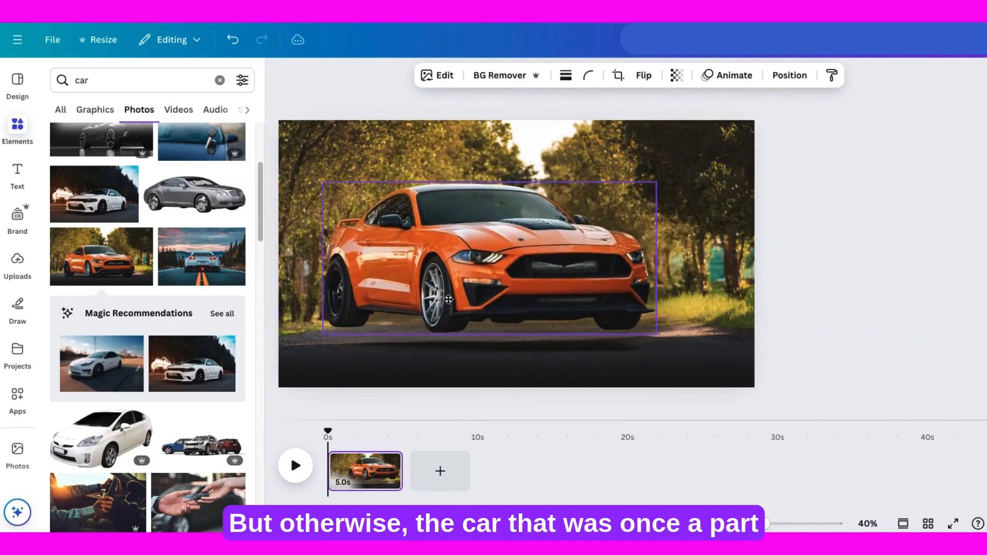
click(444, 76)
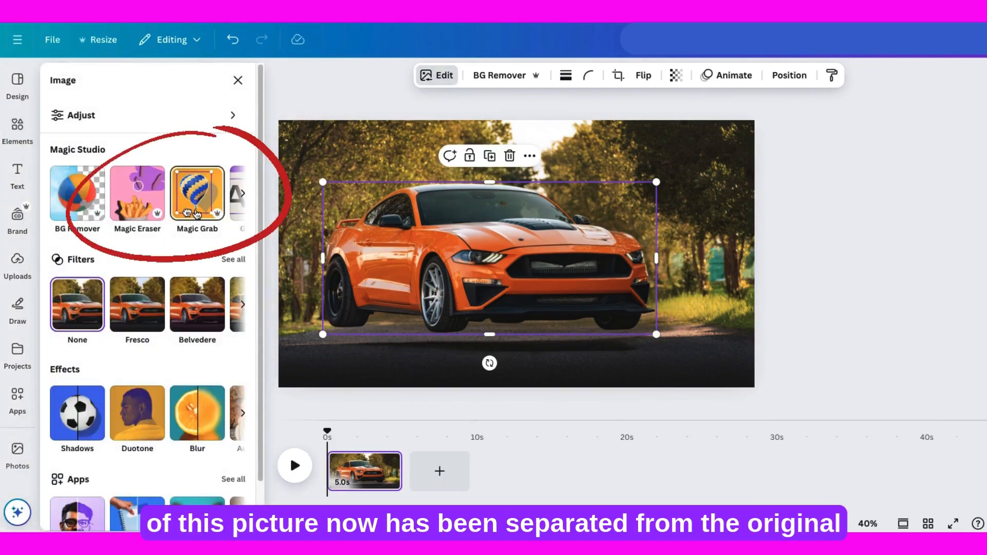
Move the detached car down and slightly to the right within the road scene
drag(465, 282, 520, 314)
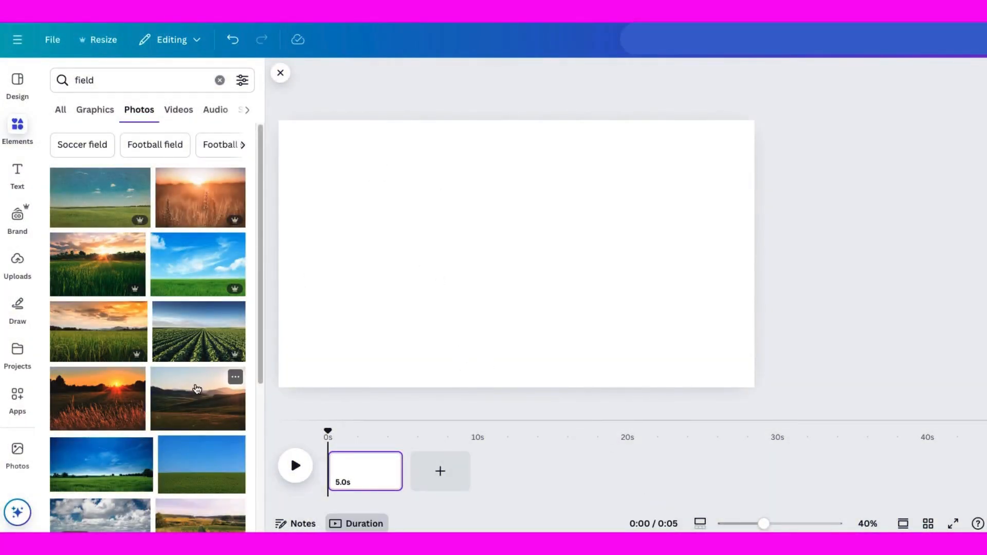
Add the photo of a green field with trees under a cloudy blue sky from the field photo results
scroll(165, 388, down, 4)
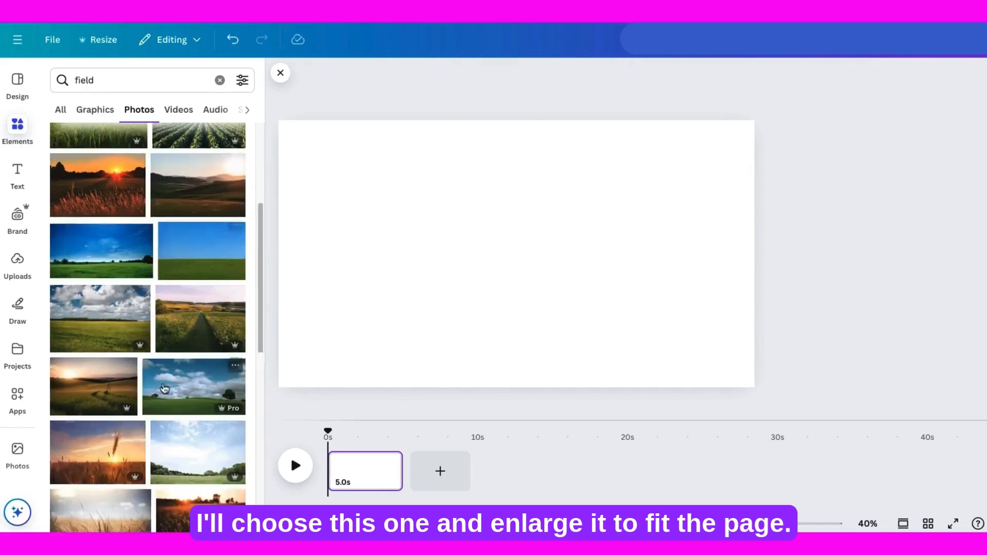
scroll(143, 437, down, 5)
scroll(149, 394, up, 4)
click(186, 334)
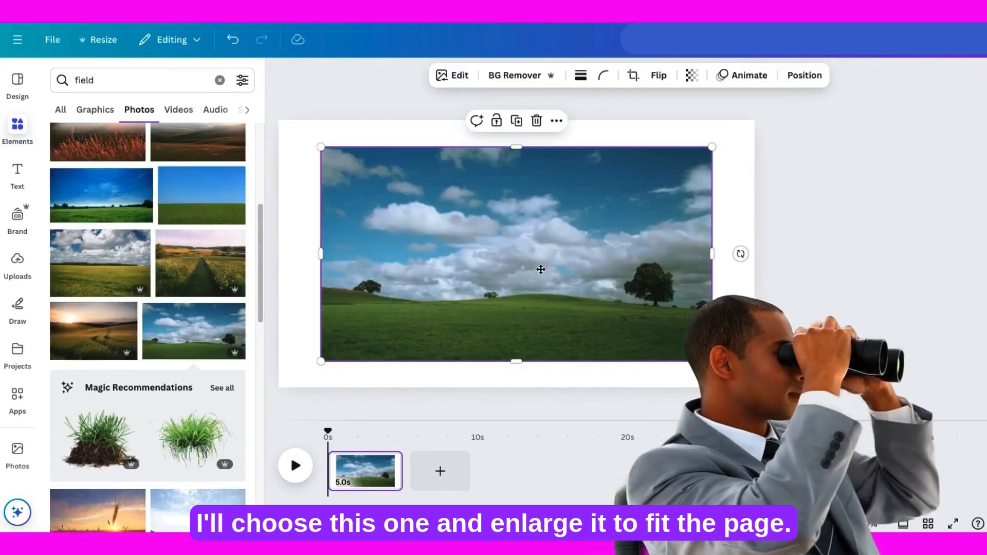
Position the field photo and enlarge it to cover the whole page
drag(539, 268, 507, 249)
drag(669, 335, 767, 388)
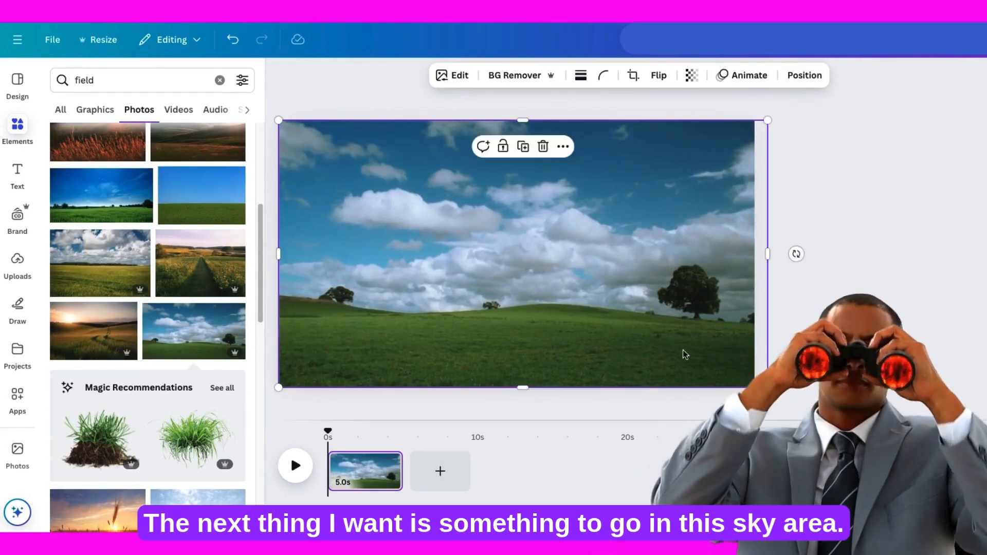
drag(682, 353, 675, 356)
drag(761, 388, 771, 394)
drag(698, 362, 697, 359)
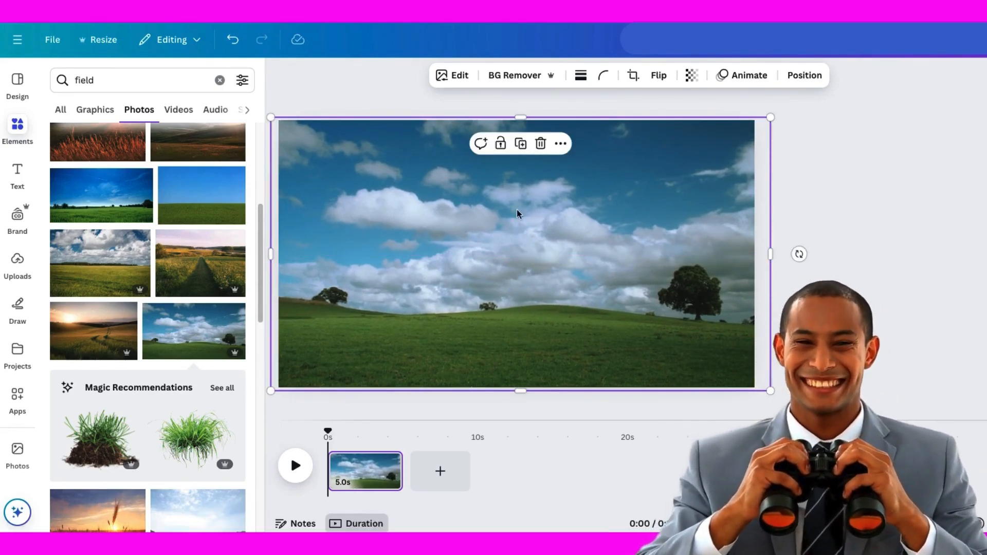
click(800, 205)
Search the photos for "bird flying" and add the photo of the eagle against a blue sky
click(57, 78)
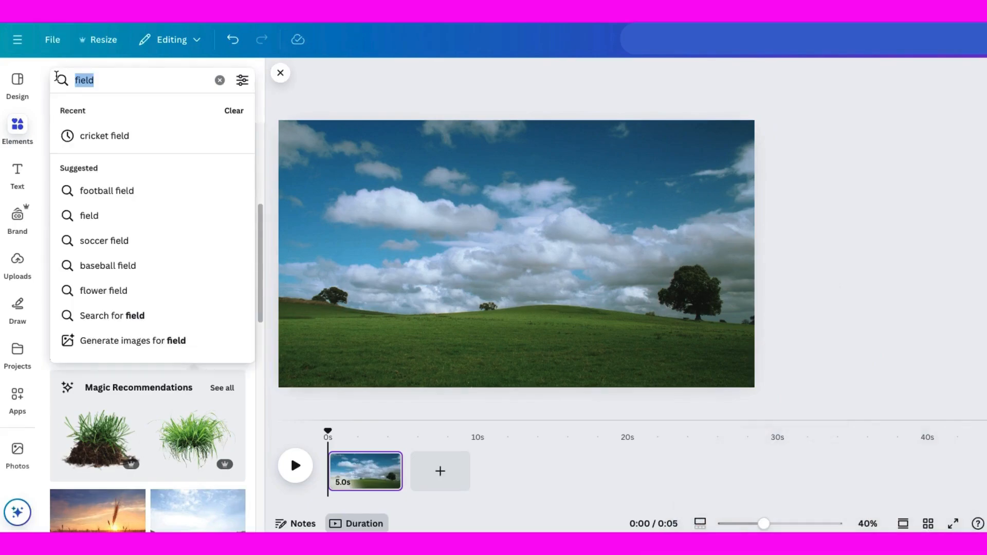
text(bird flying)
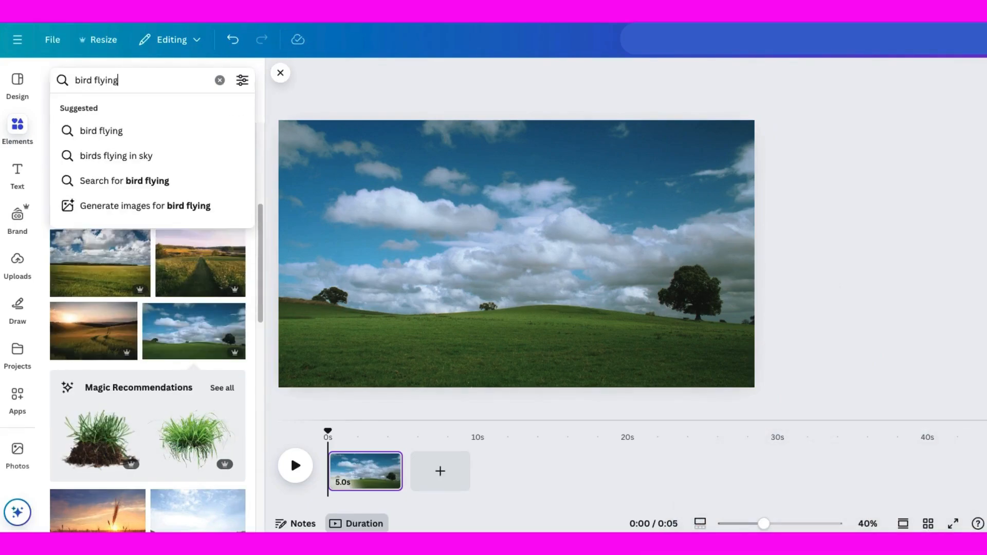
key(Return)
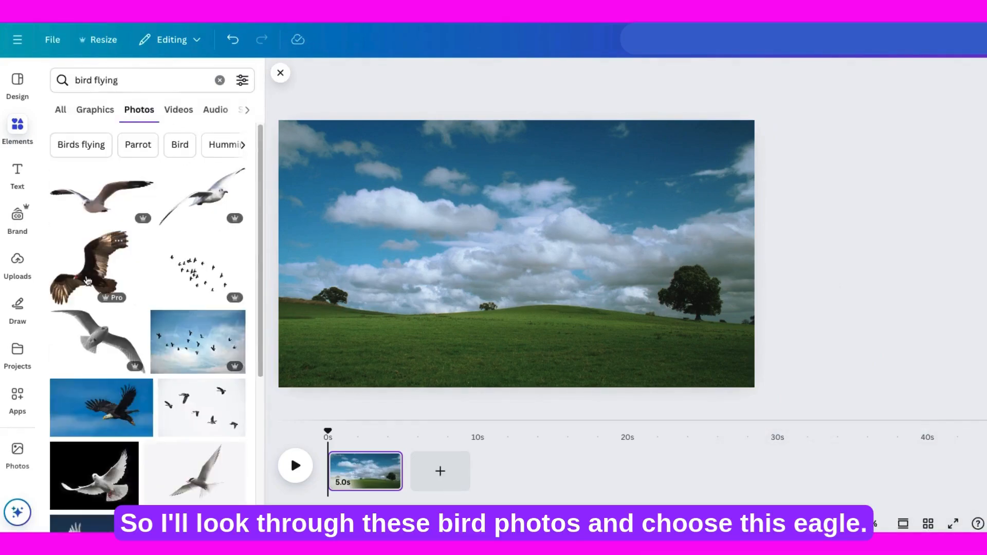
scroll(161, 355, down, 3)
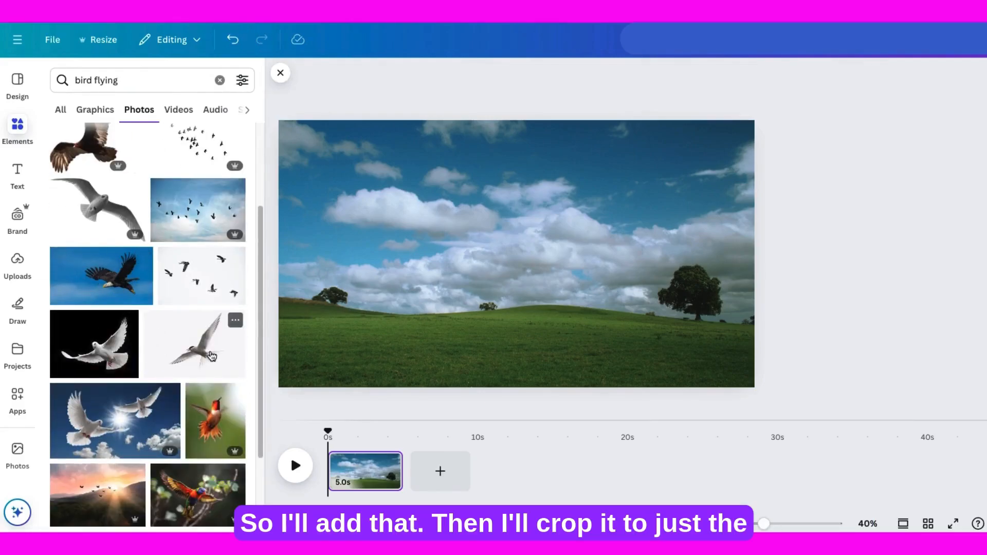
scroll(164, 331, down, 1)
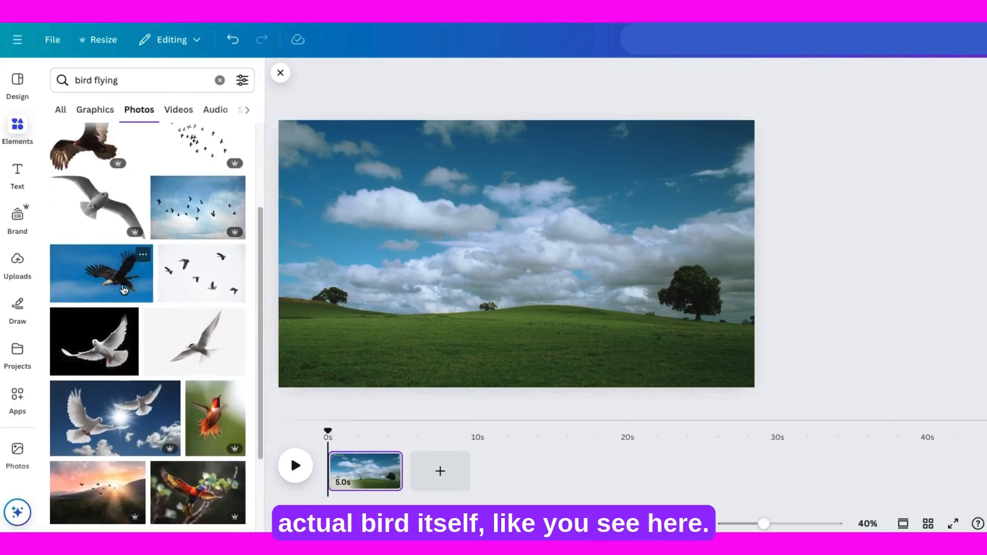
click(86, 300)
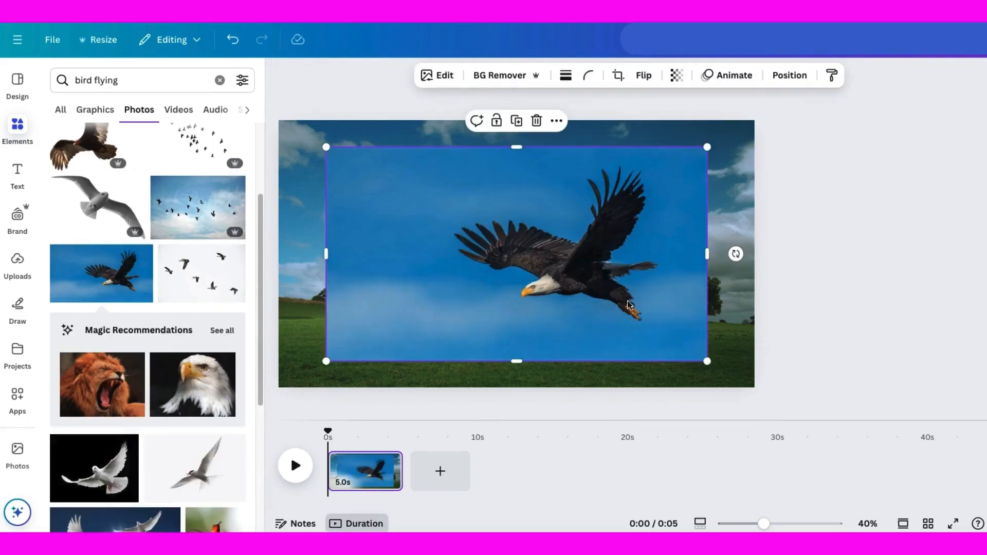
Crop the eagle photo closely around the bird, shrink it and place it in the sky just above the page's middle
drag(326, 254, 441, 253)
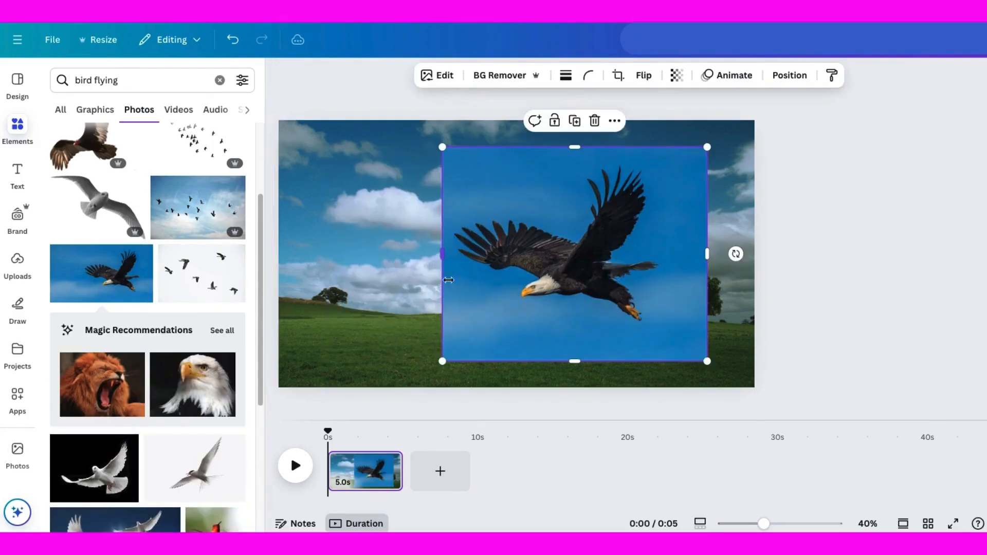
drag(577, 361, 575, 328)
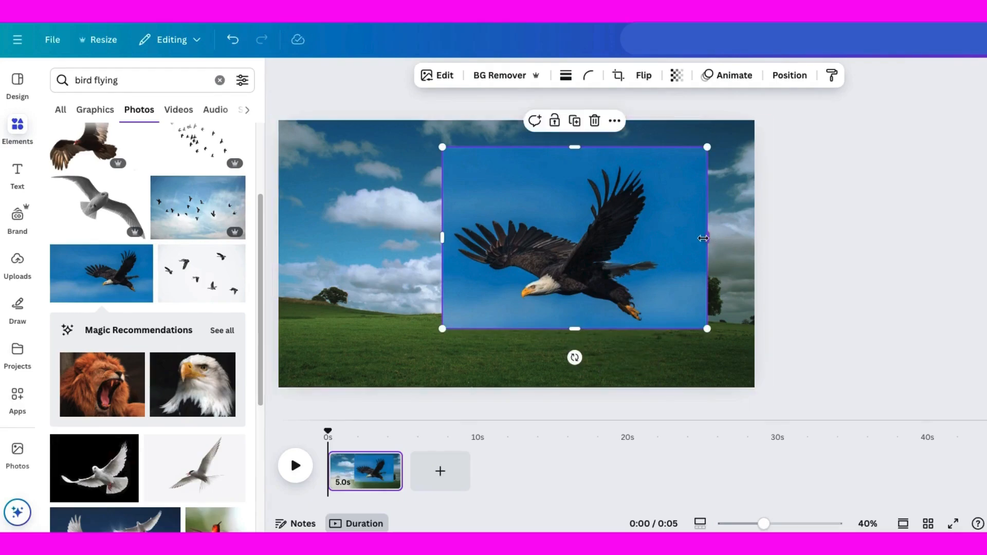
drag(702, 238, 671, 236)
drag(556, 146, 557, 157)
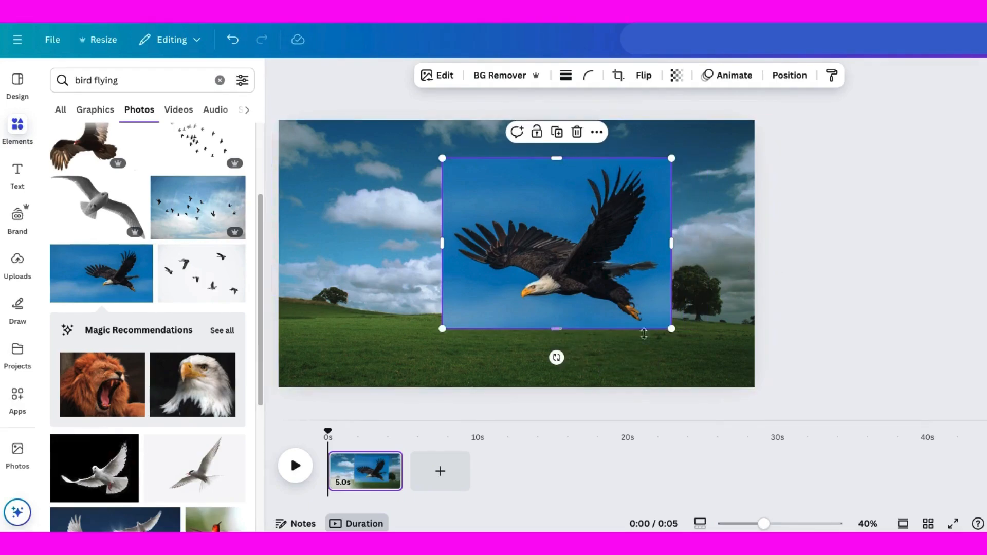
drag(667, 330, 529, 209)
drag(503, 194, 514, 210)
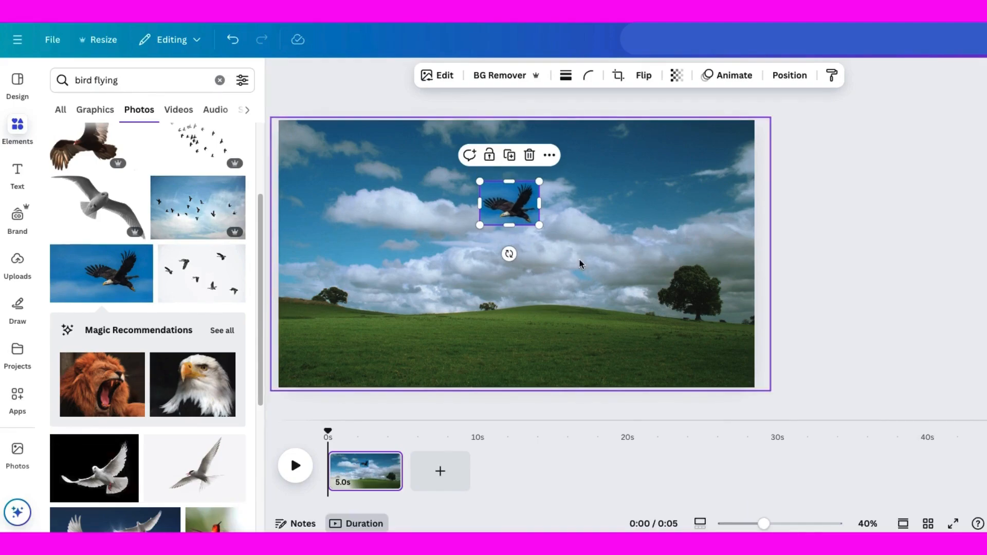
Select the eagle photo together with the field background and open their shared editing options
shift+click(530, 233)
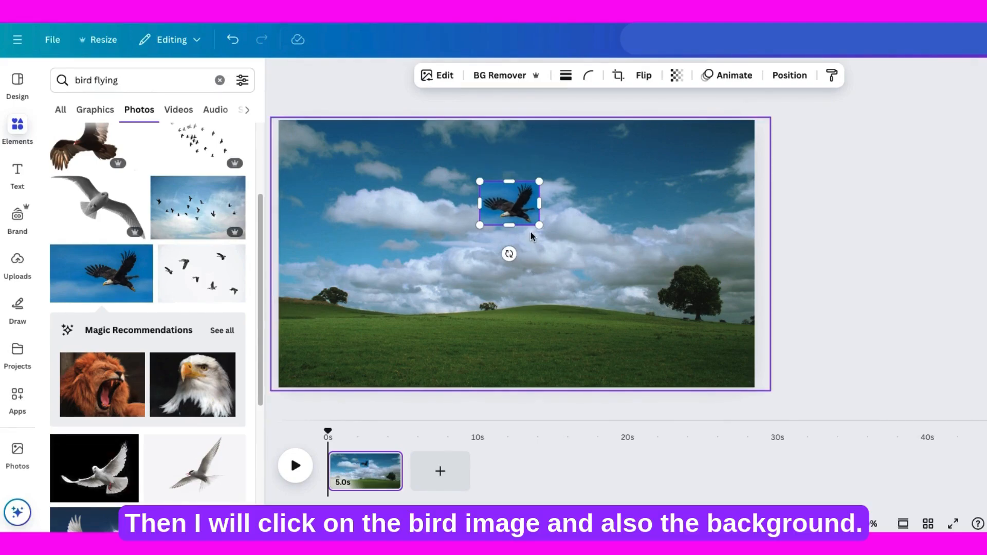
shift+click(421, 247)
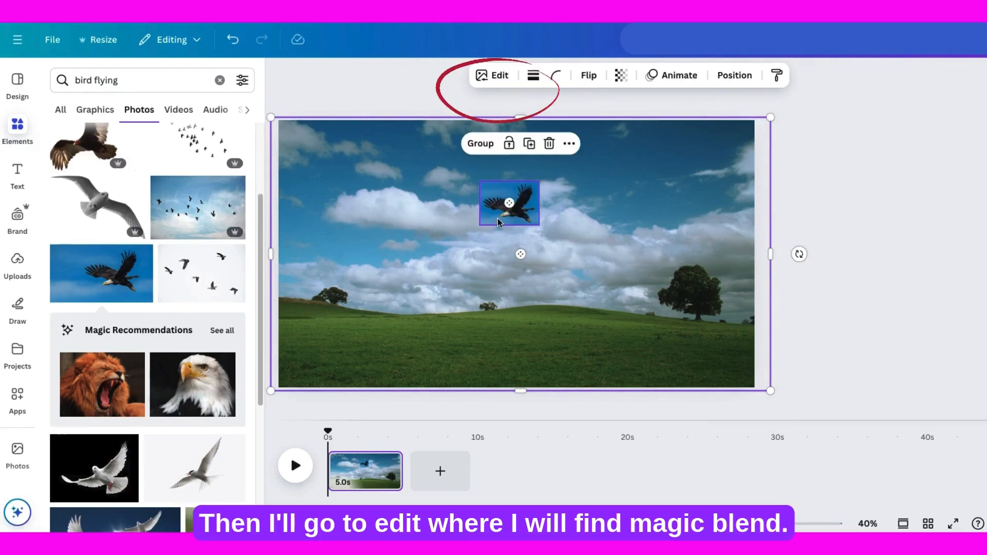
click(498, 77)
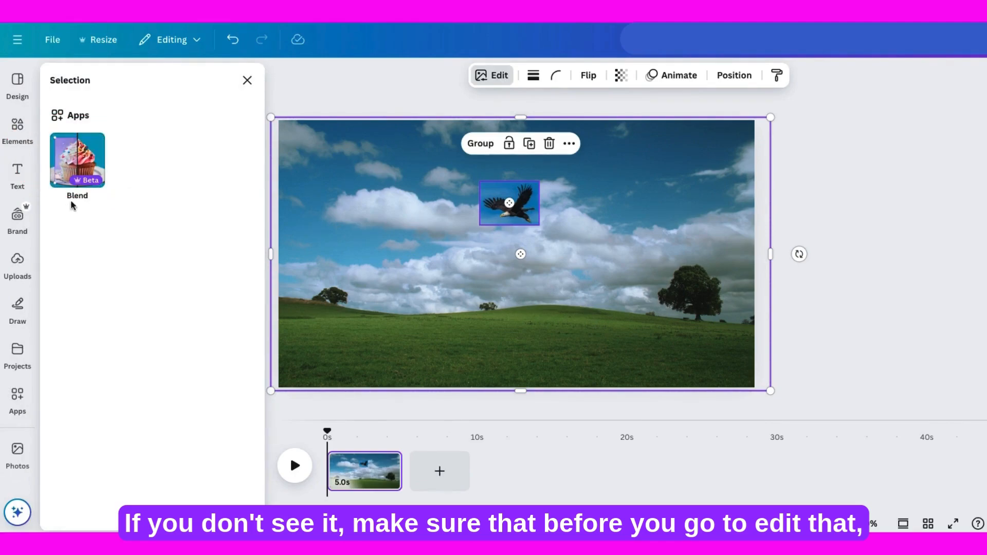
Look through the Magic Studio tools offered when only the field background is selected
click(247, 80)
click(833, 241)
click(394, 273)
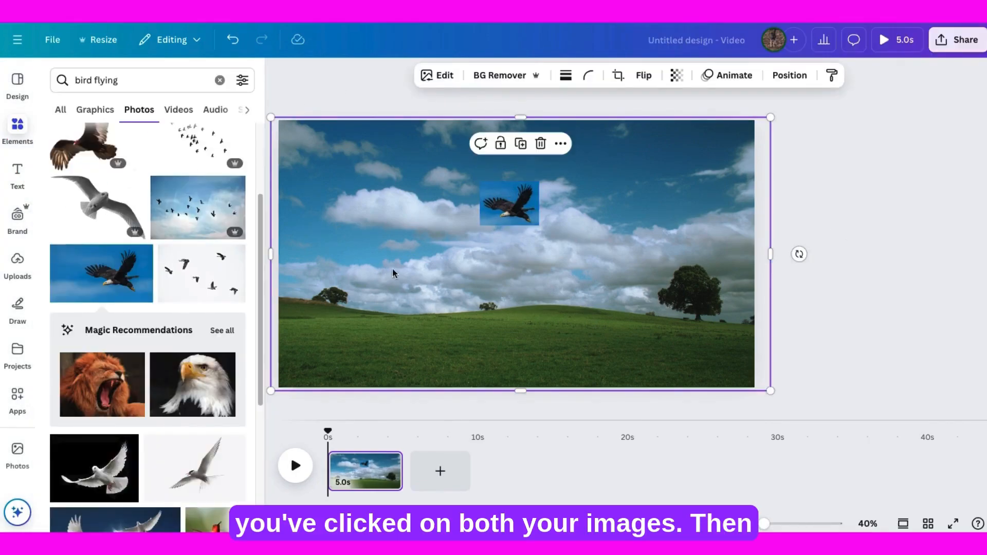
click(439, 77)
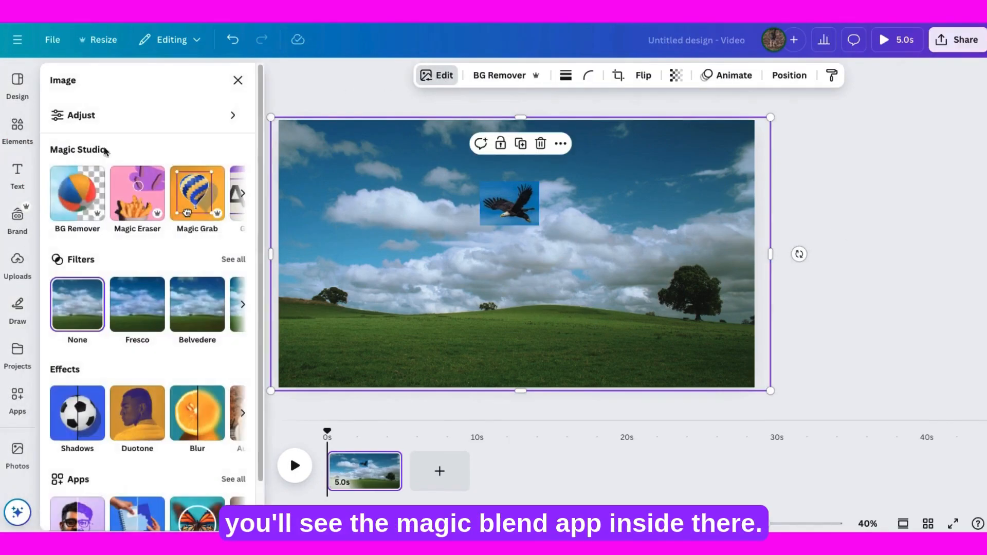
click(243, 194)
click(244, 196)
click(338, 97)
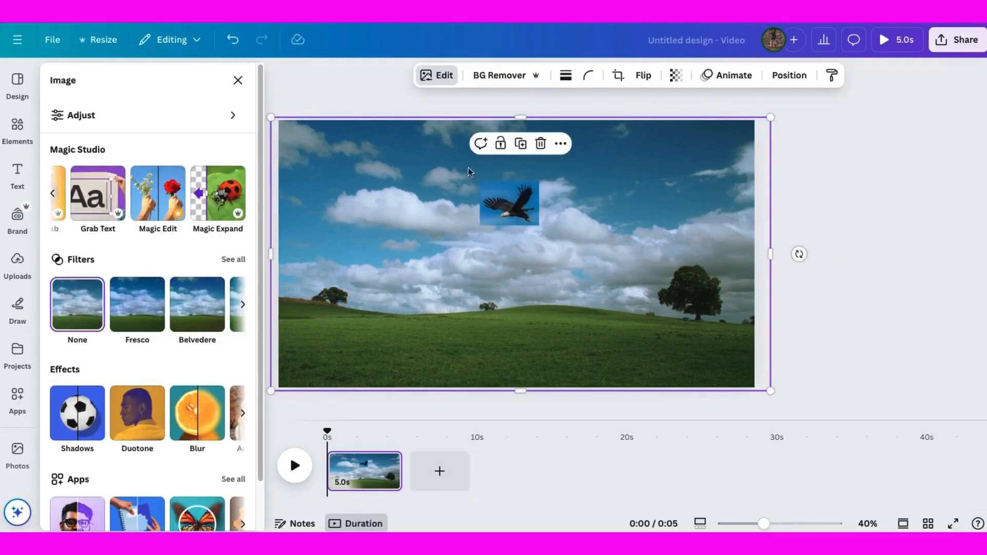
Select both the eagle photo and the field background and merge them with the Blend app
shift+click(507, 204)
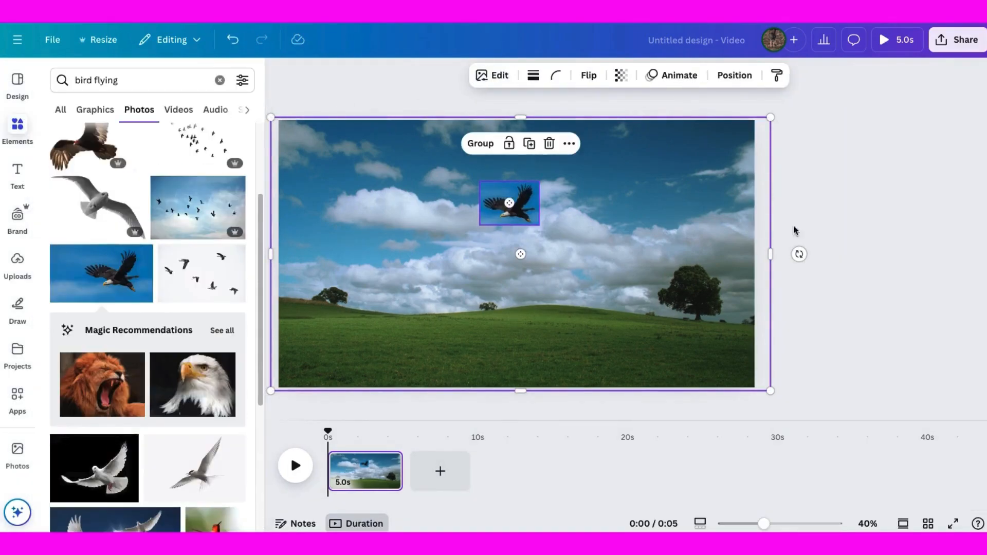
click(530, 208)
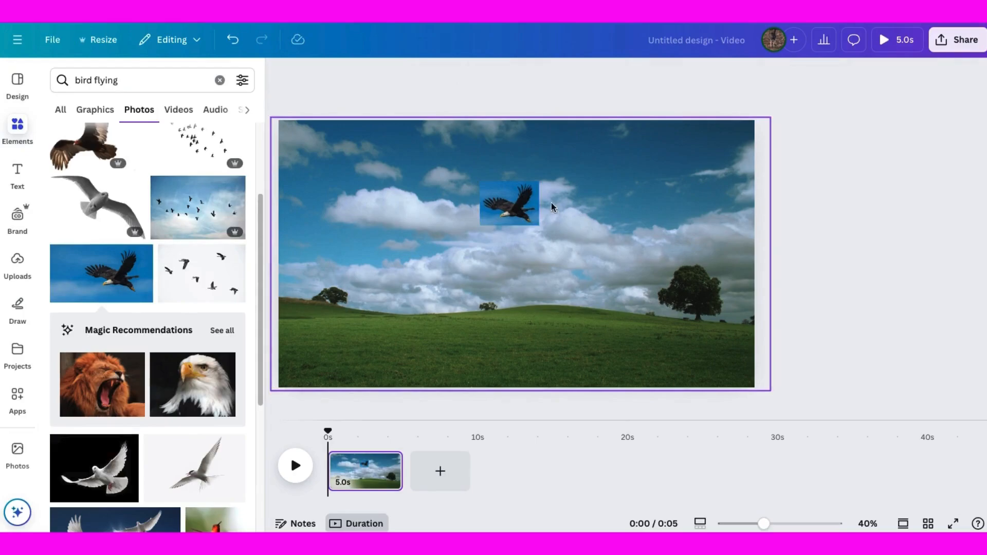
shift+click(341, 178)
click(493, 76)
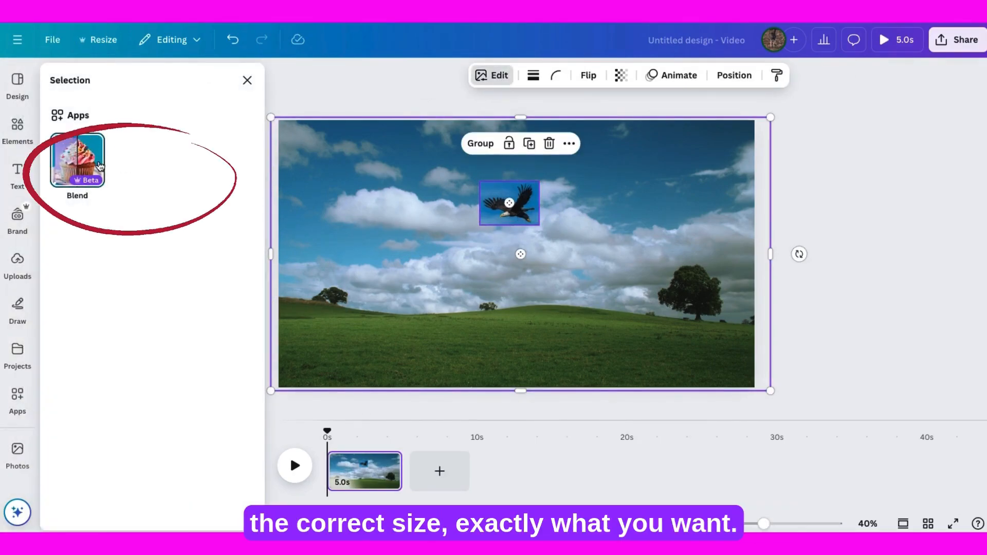
click(74, 170)
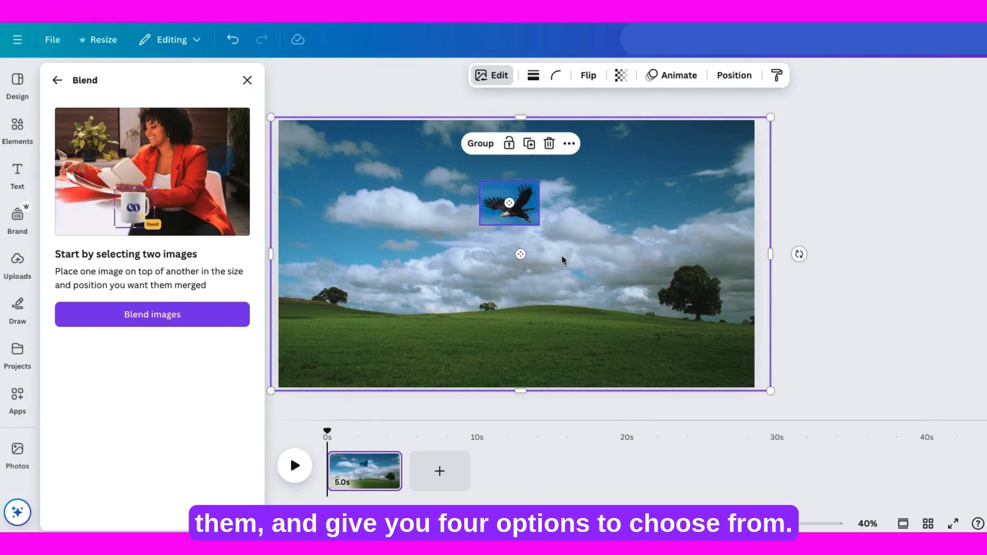
click(143, 317)
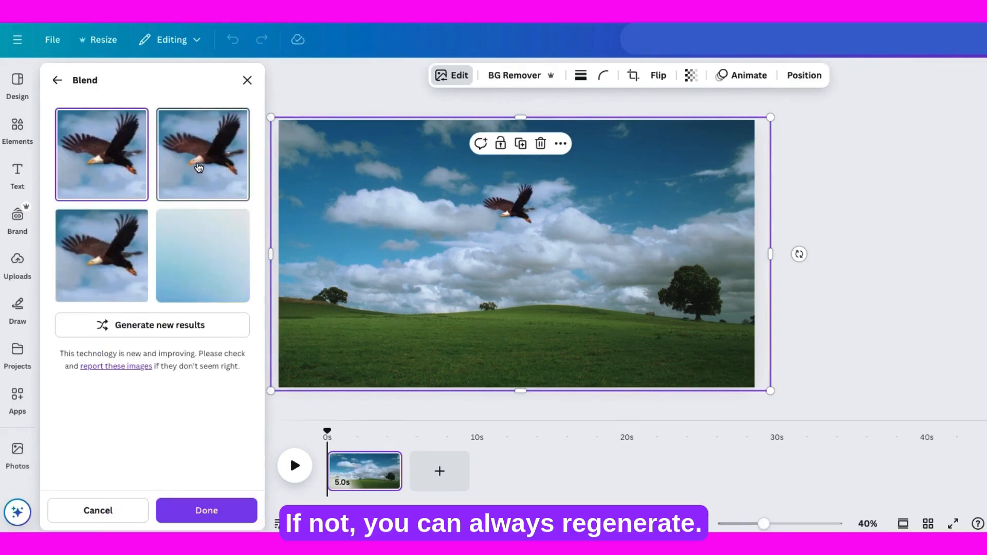
Compare the four blended eagle results on the page, including at a closer zoom of 81%
click(199, 168)
click(101, 266)
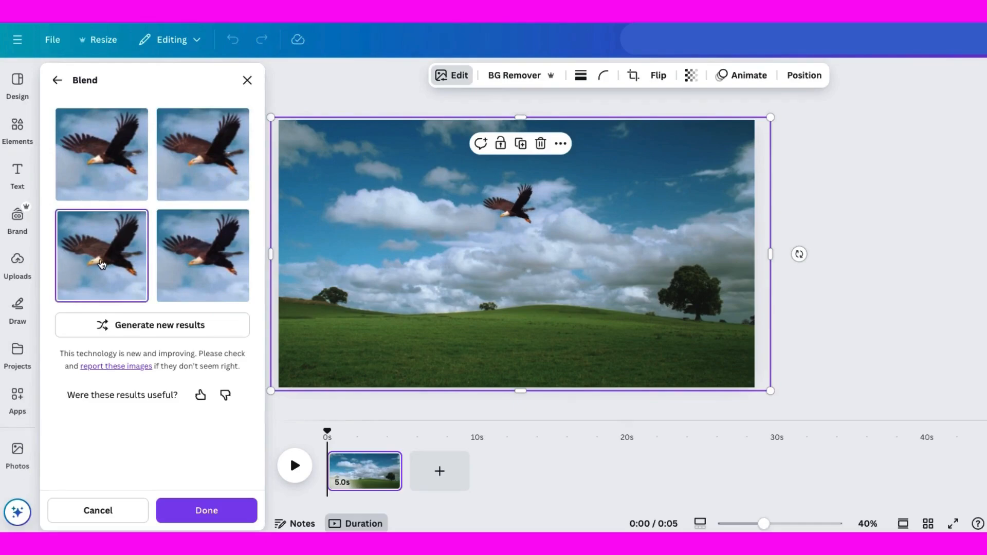
click(214, 258)
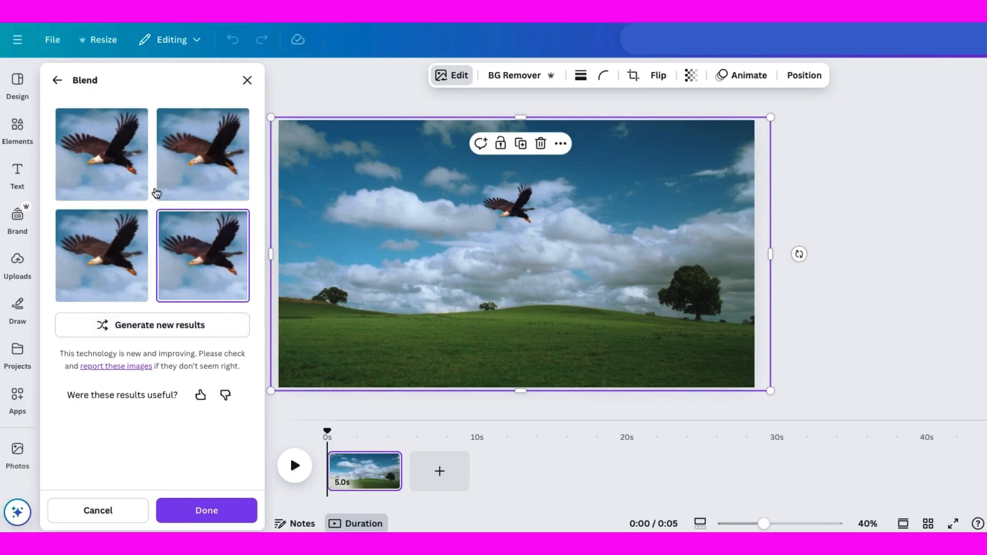
click(108, 162)
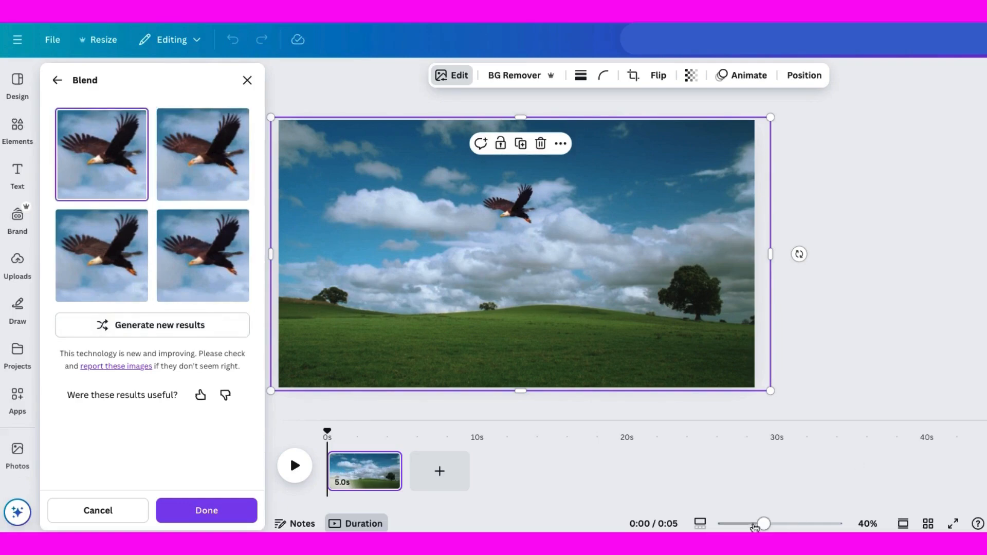
drag(754, 527, 785, 523)
click(198, 163)
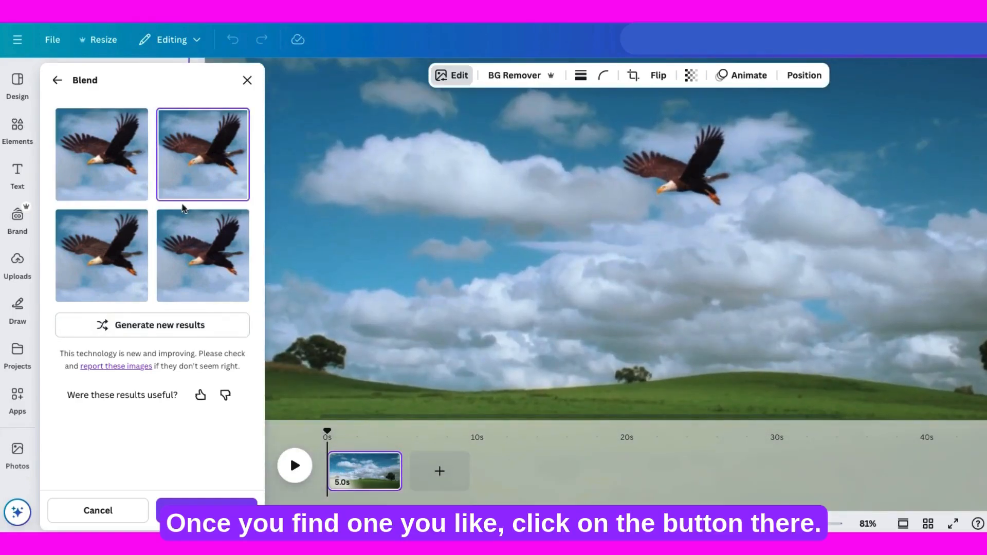
click(229, 269)
click(110, 265)
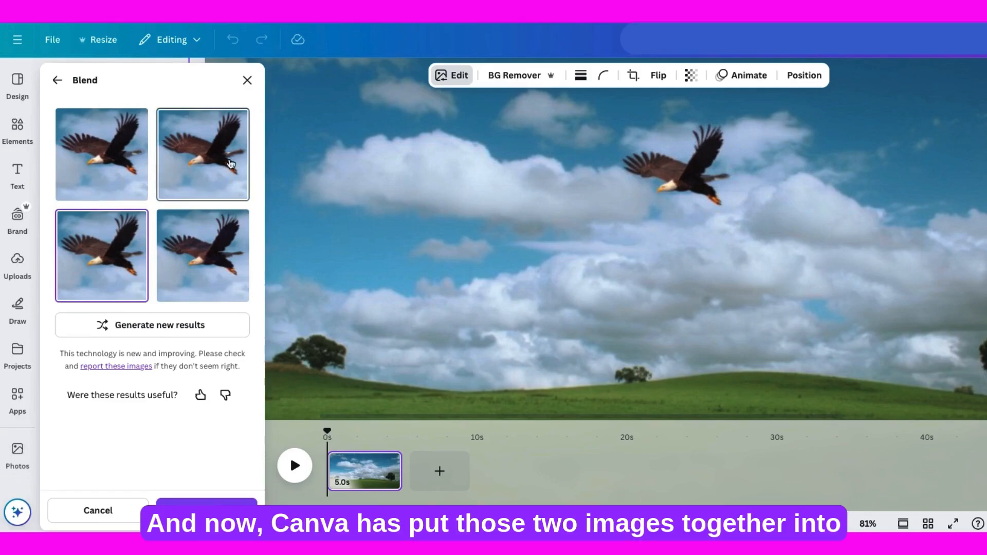
click(200, 155)
Apply the first blended eagle result and shift the merged image slightly to the right
click(101, 153)
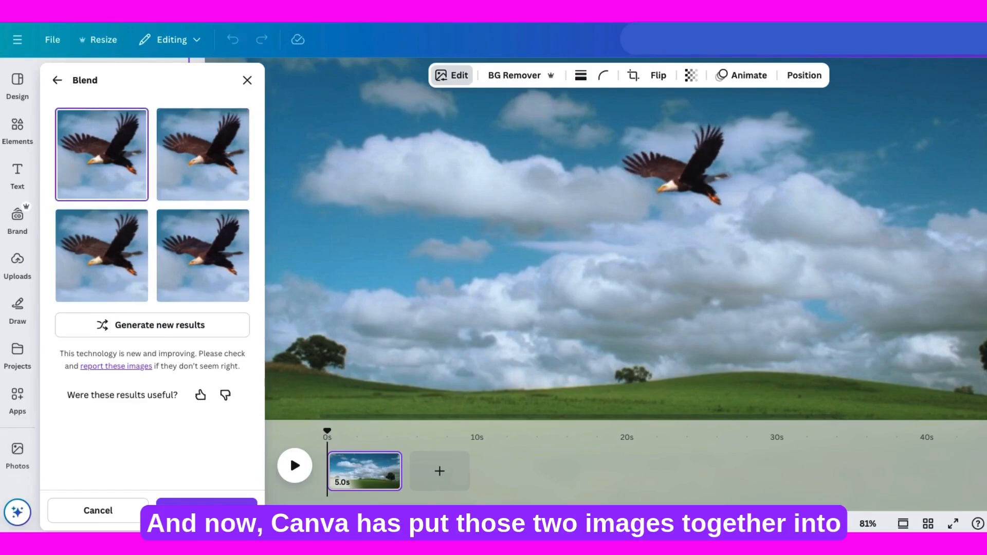
drag(785, 523, 767, 523)
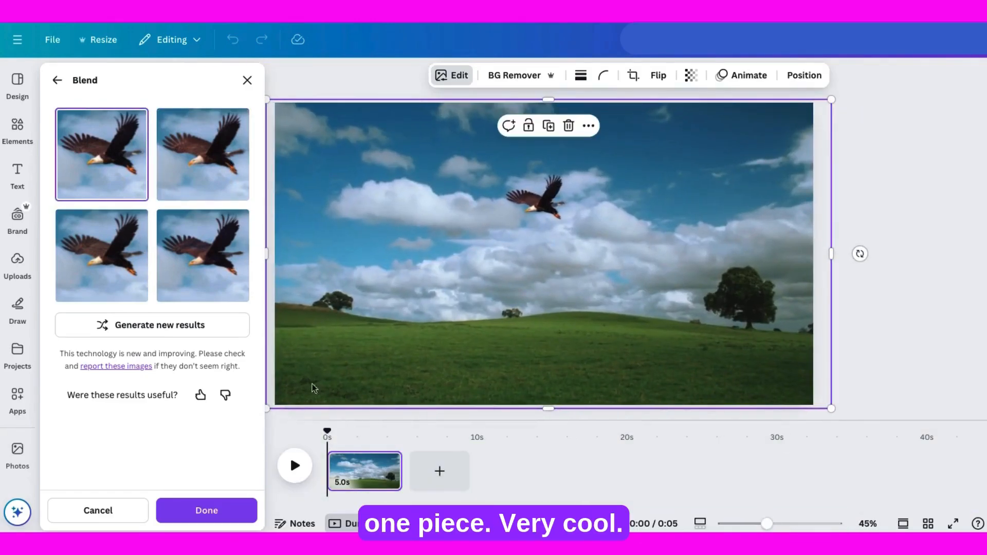
click(203, 511)
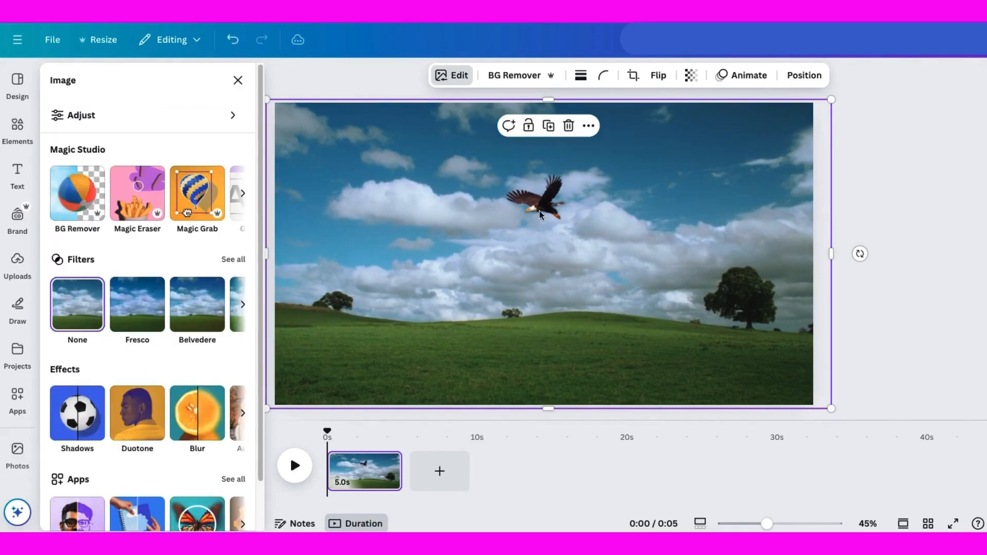
drag(435, 230, 462, 229)
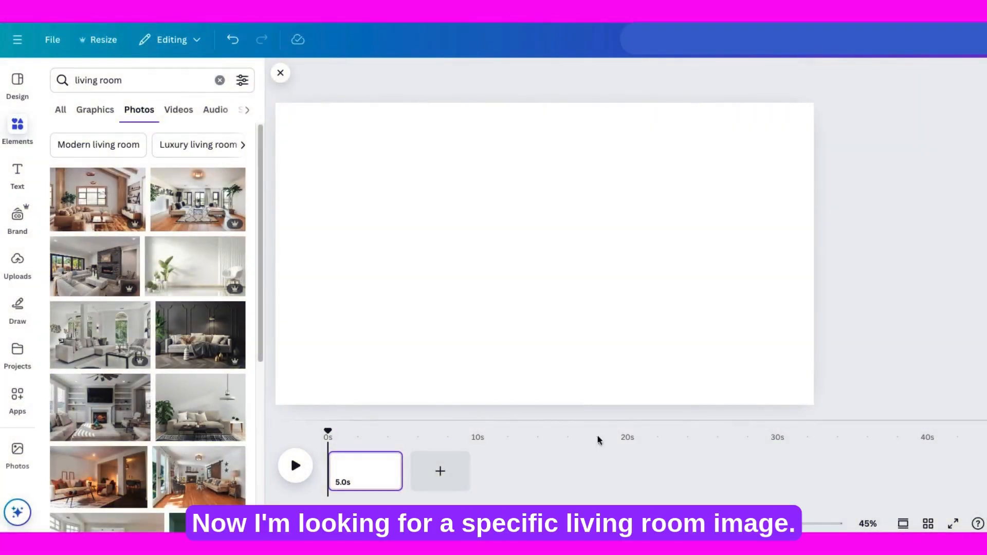
Add the white living room photo with the chair and potted plants from the search results and enlarge it to fill the page
scroll(189, 241, down, 5)
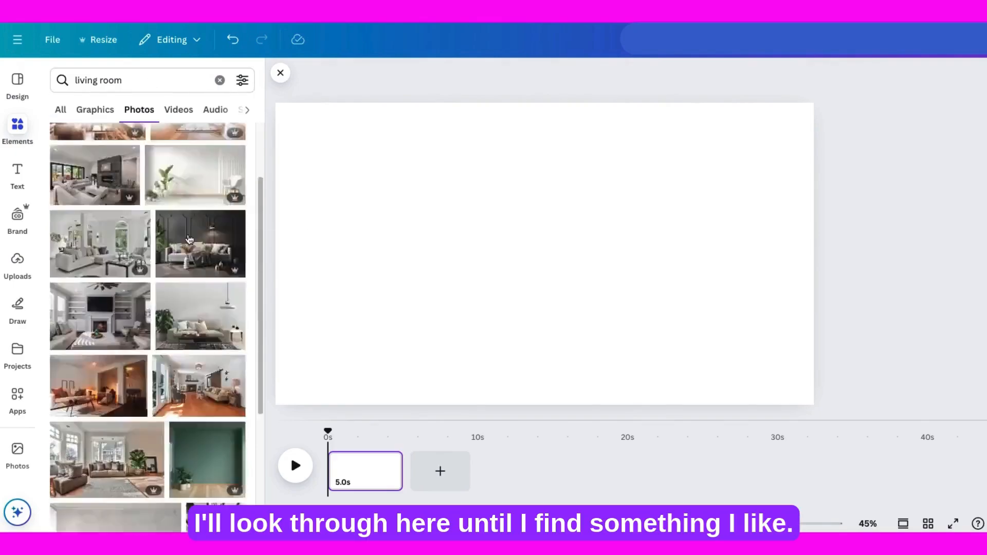
scroll(189, 240, down, 4)
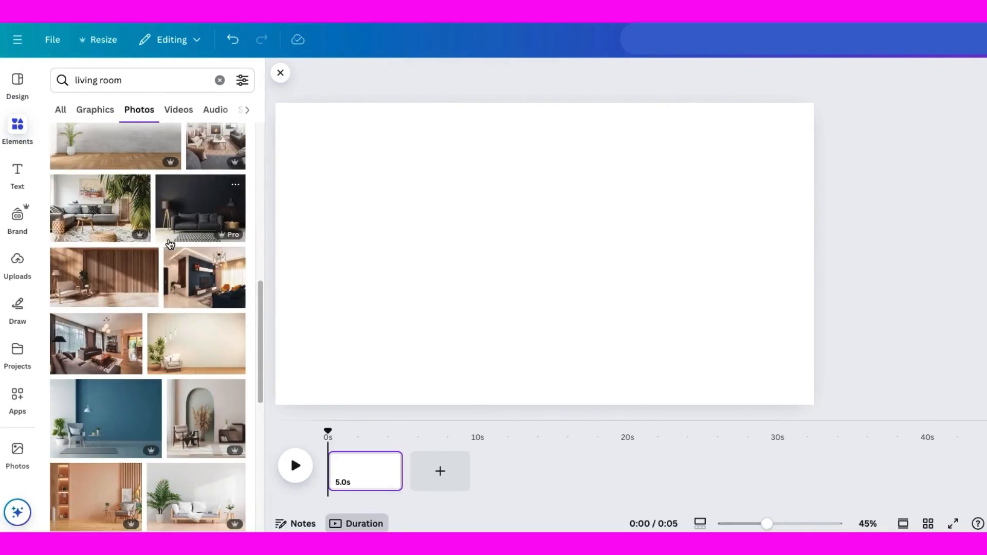
scroll(170, 244, down, 5)
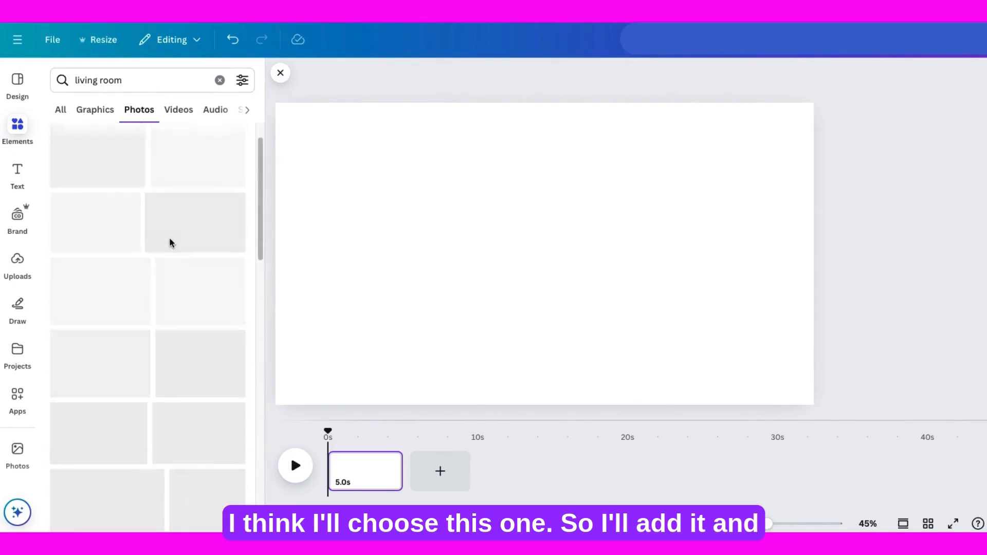
click(216, 252)
drag(517, 244, 445, 207)
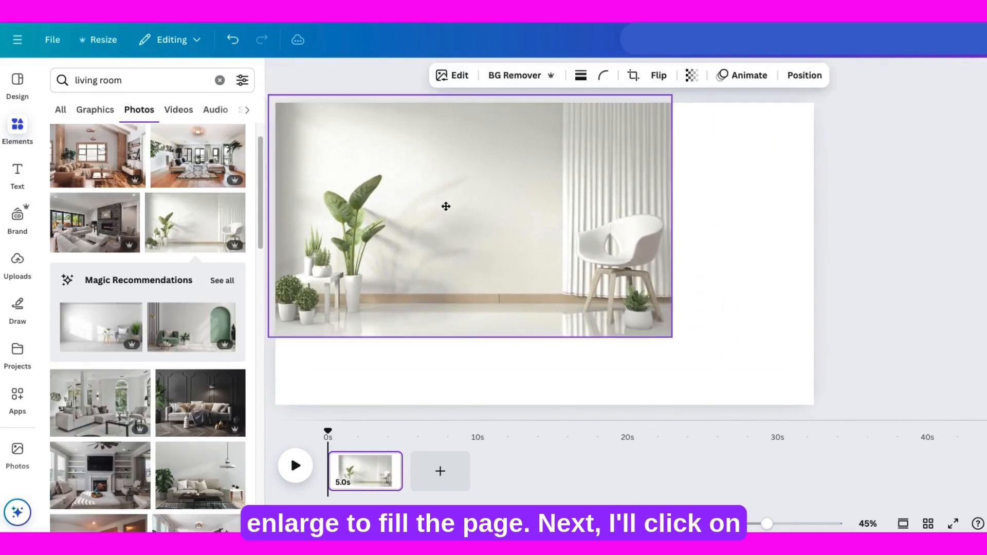
drag(670, 338, 817, 411)
drag(768, 391, 771, 382)
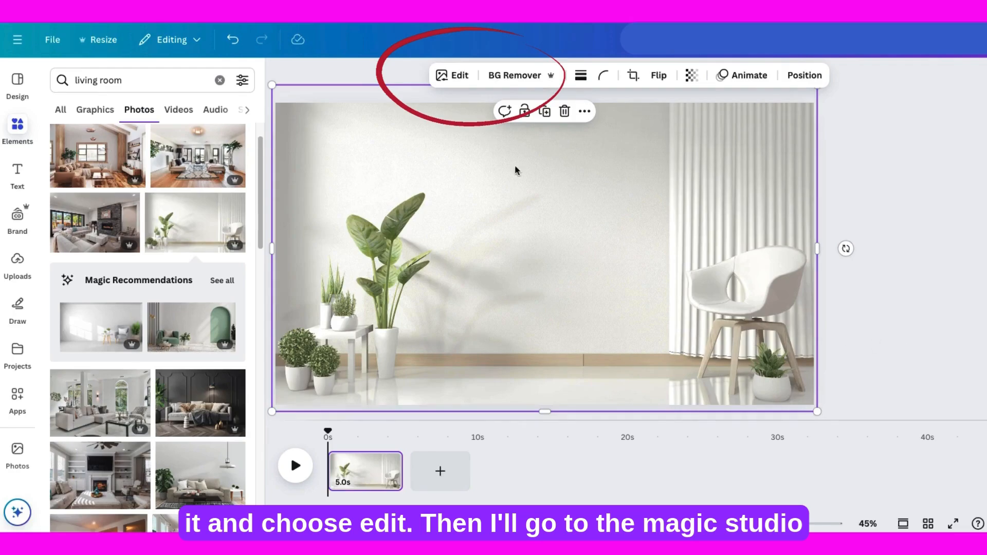
Open Magic Edit from the Magic Studio tools for the living room photo
click(897, 314)
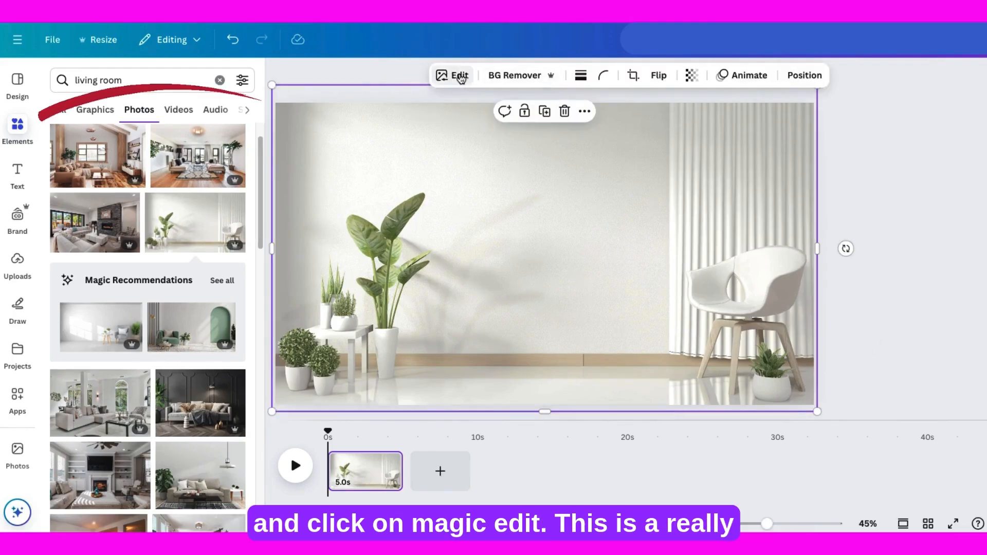
click(458, 77)
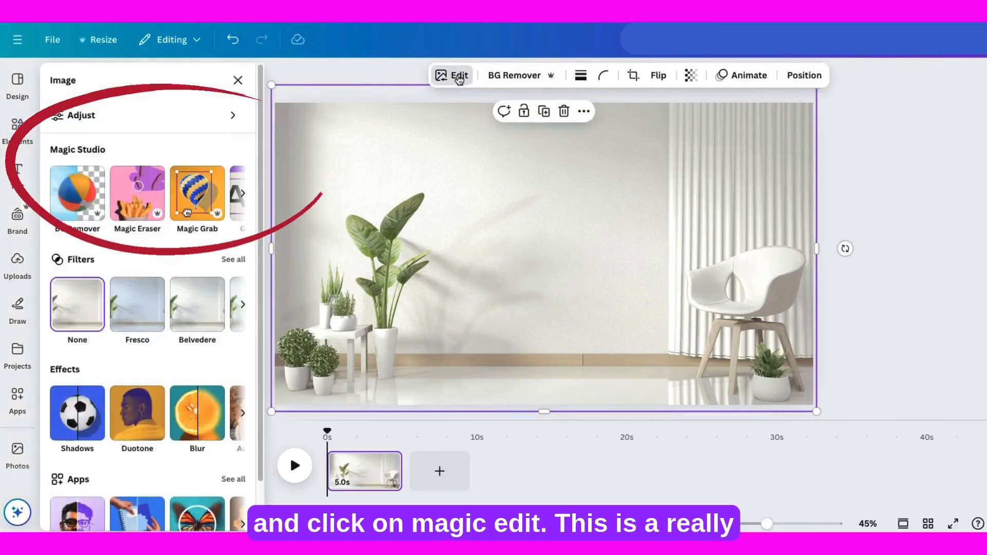
click(241, 194)
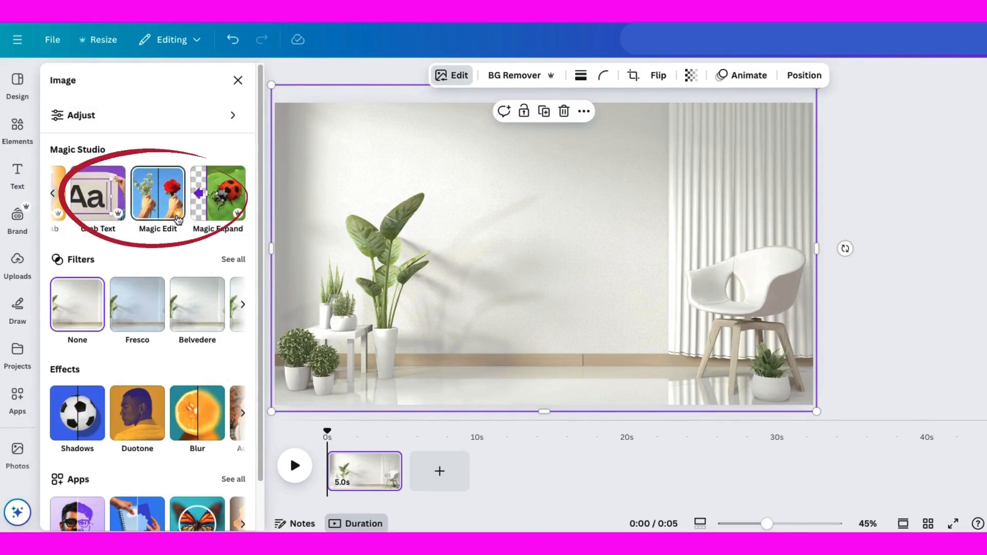
click(154, 194)
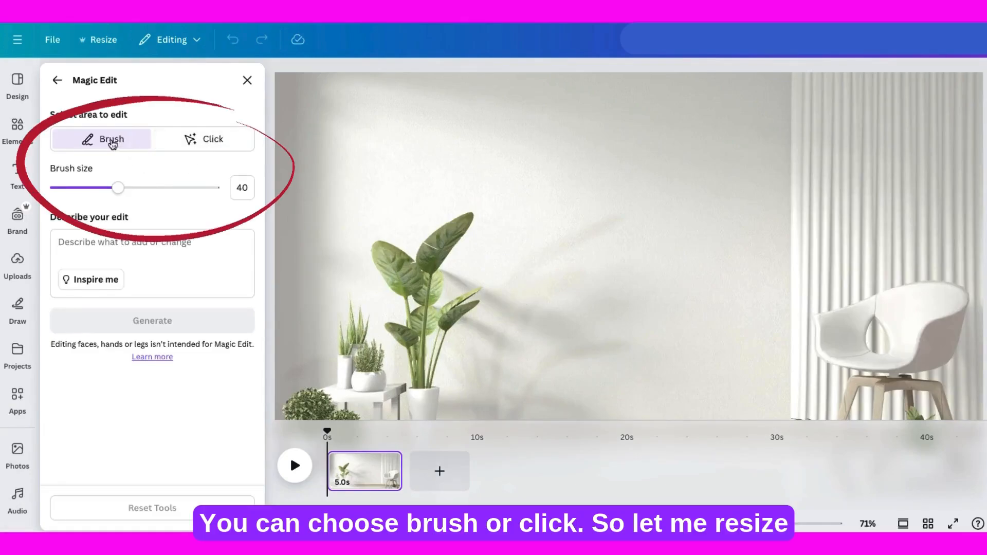
drag(772, 524, 766, 523)
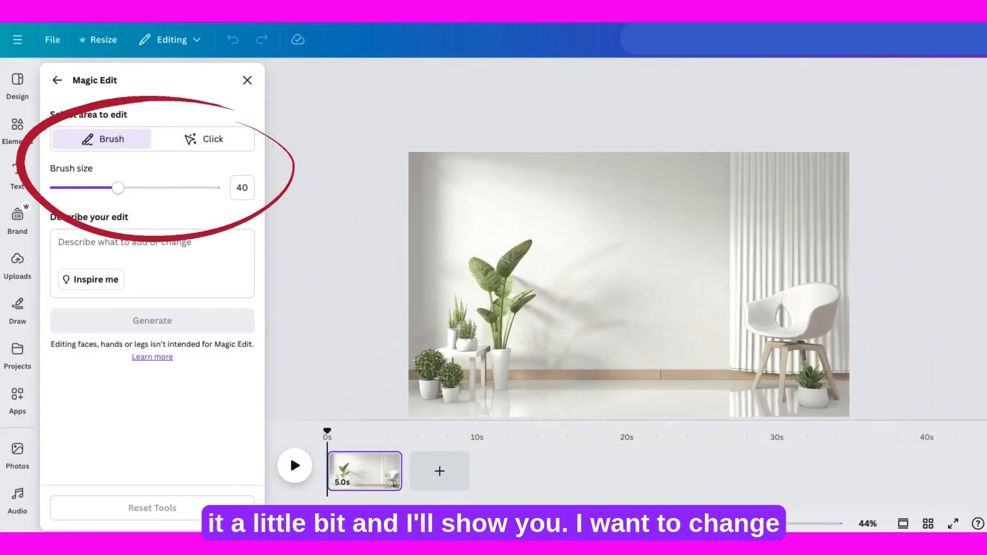
Clear the stray brush mark and select the whole white chair as the edit area using the Click selection mode
click(808, 376)
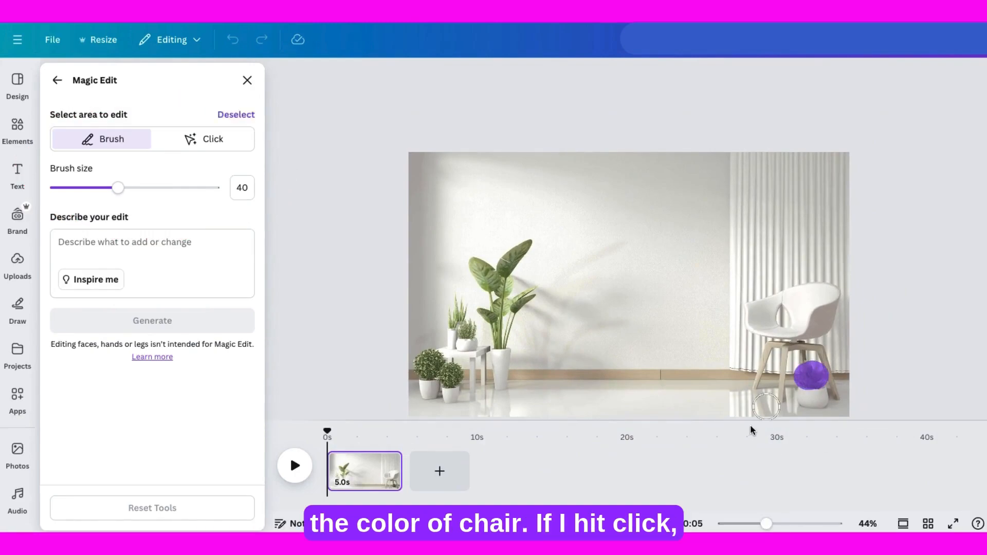
click(236, 114)
click(204, 145)
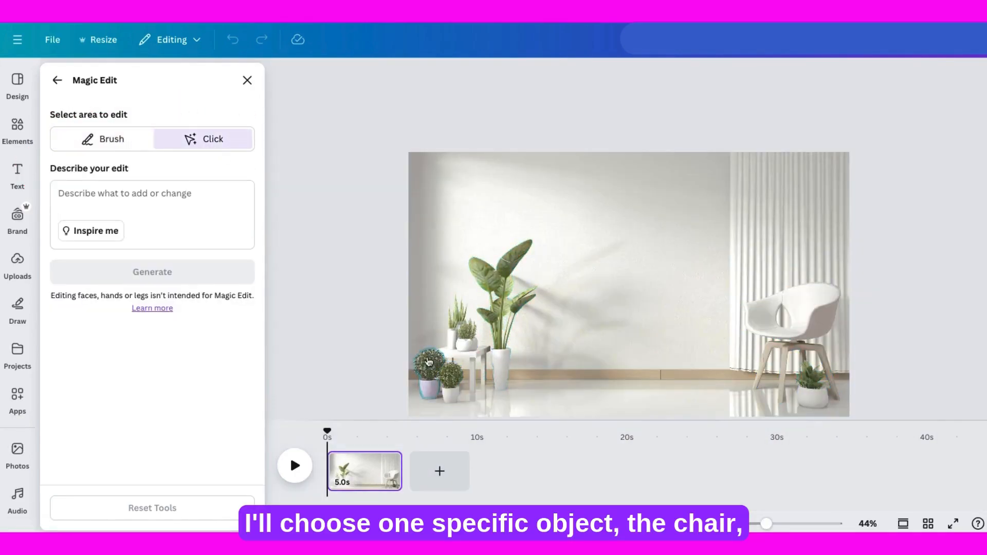
click(814, 308)
click(814, 307)
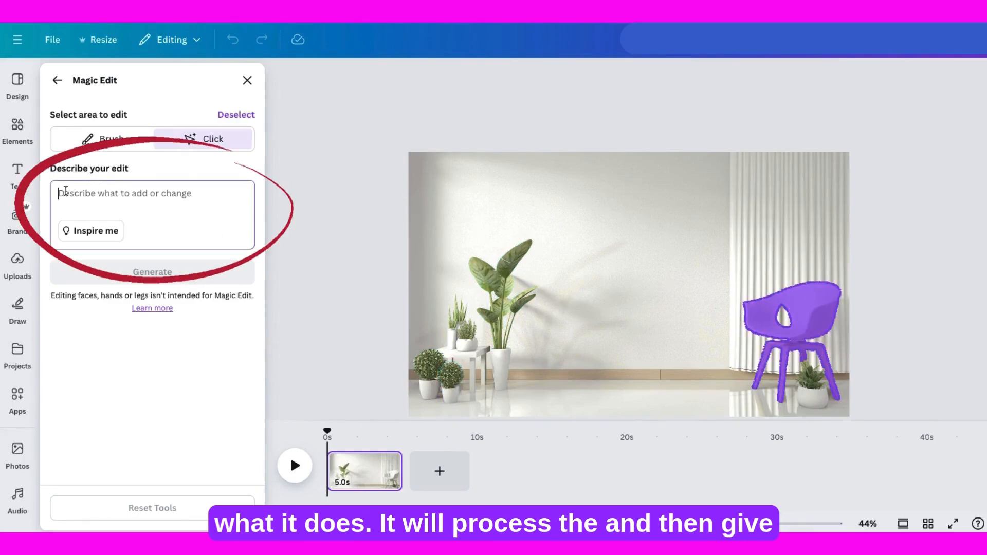
Generate an edit of the selected chair with the prompt "change the color to navy blue" and preview the resulting variants
text(change th)
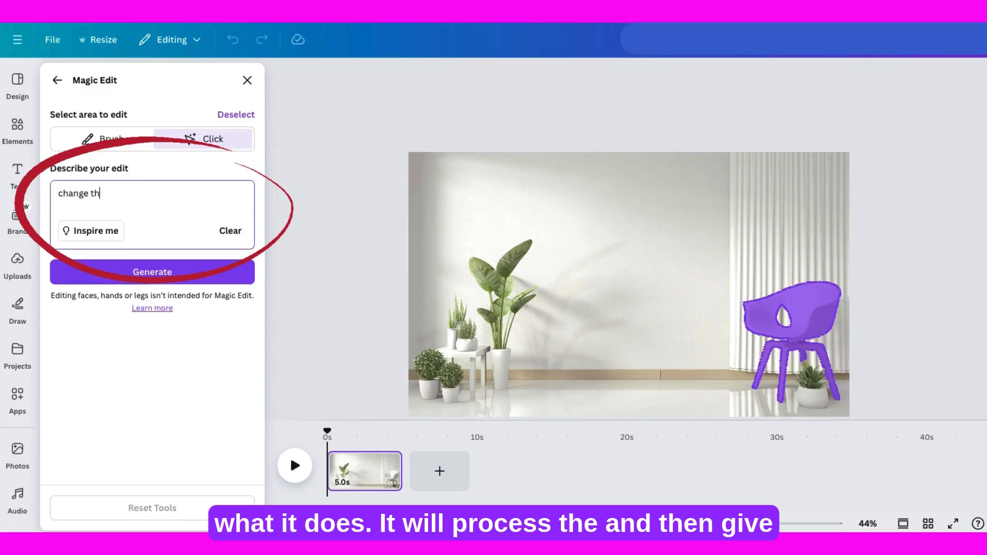
text(e color to navy blue)
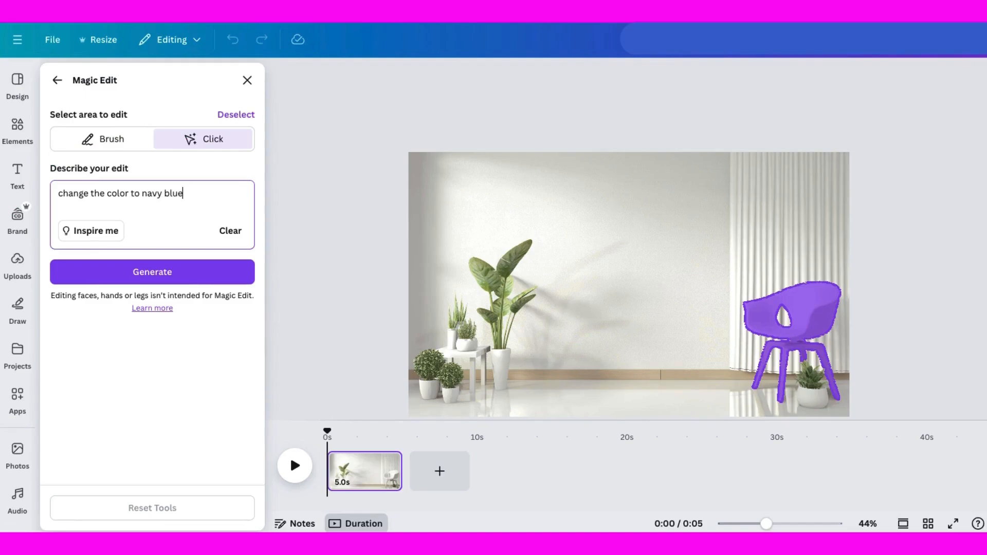
click(159, 278)
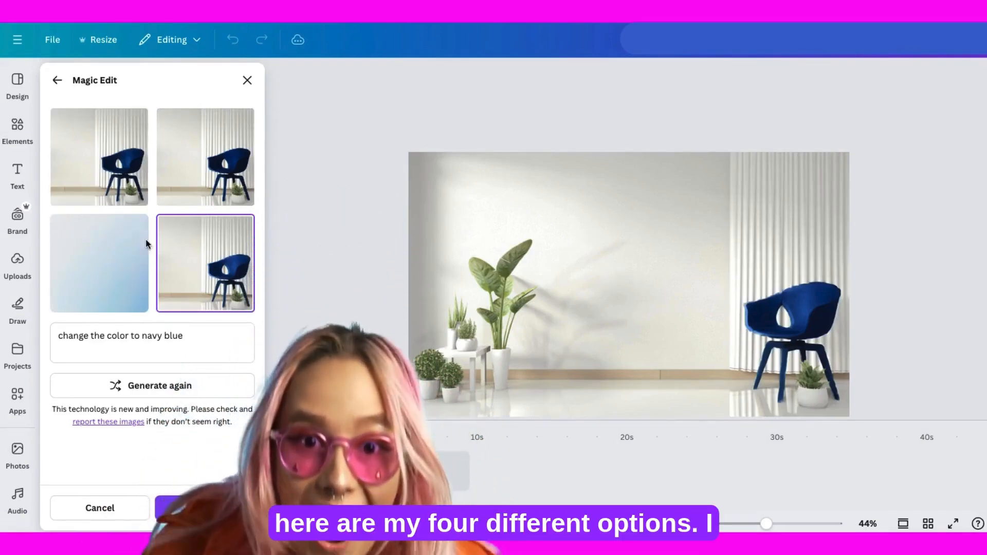
click(205, 157)
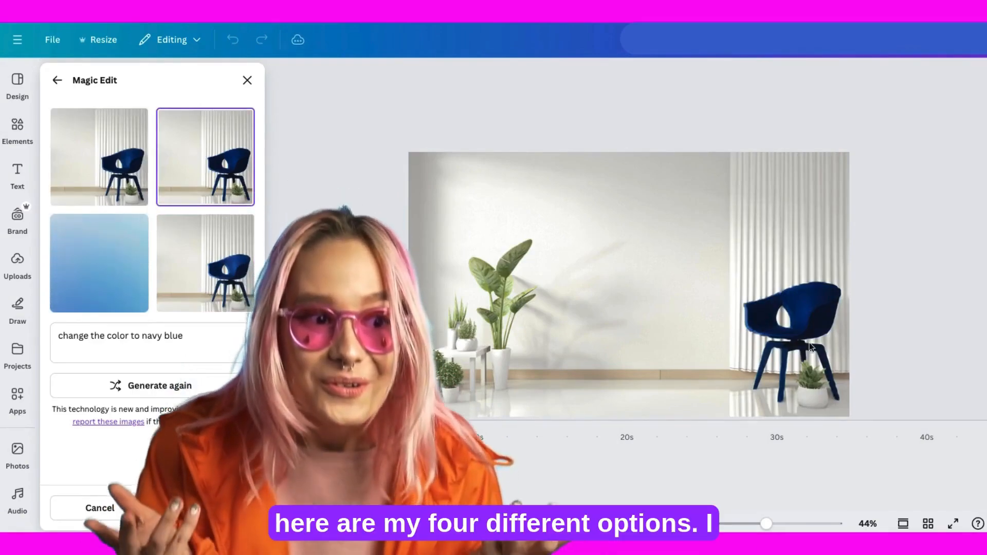
click(109, 263)
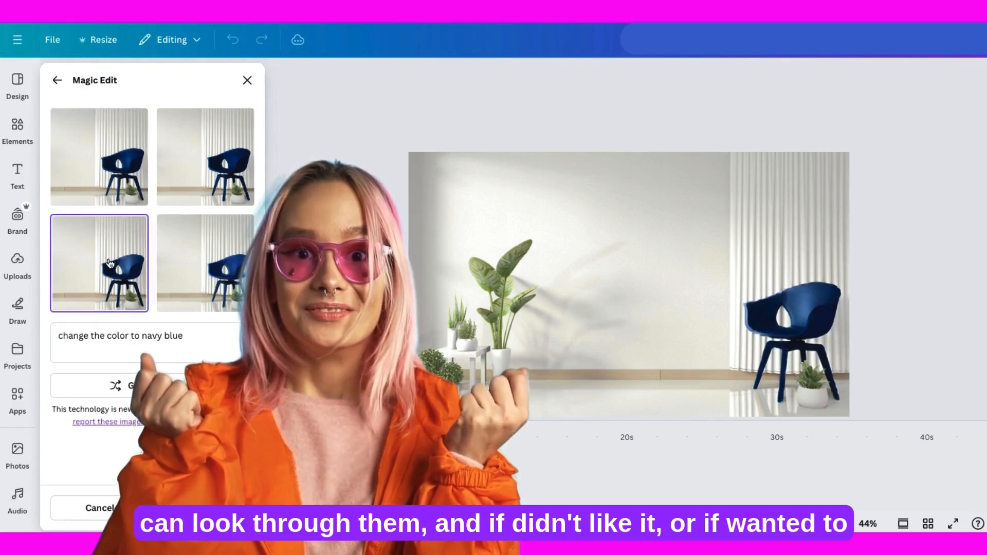
click(205, 263)
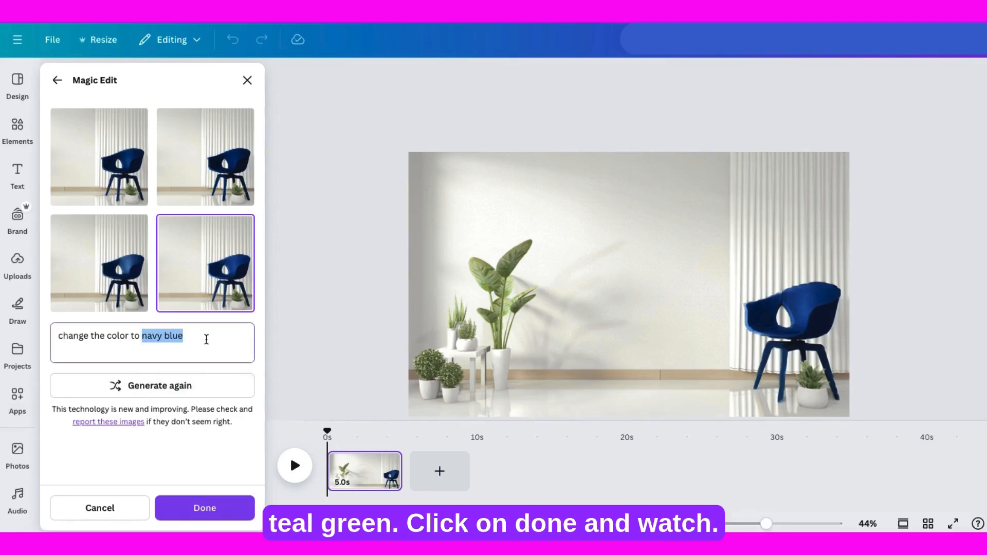
Regenerate the chair edit with the prompt "change the color to teal green" and apply the first of the new variants
text(teal gree)
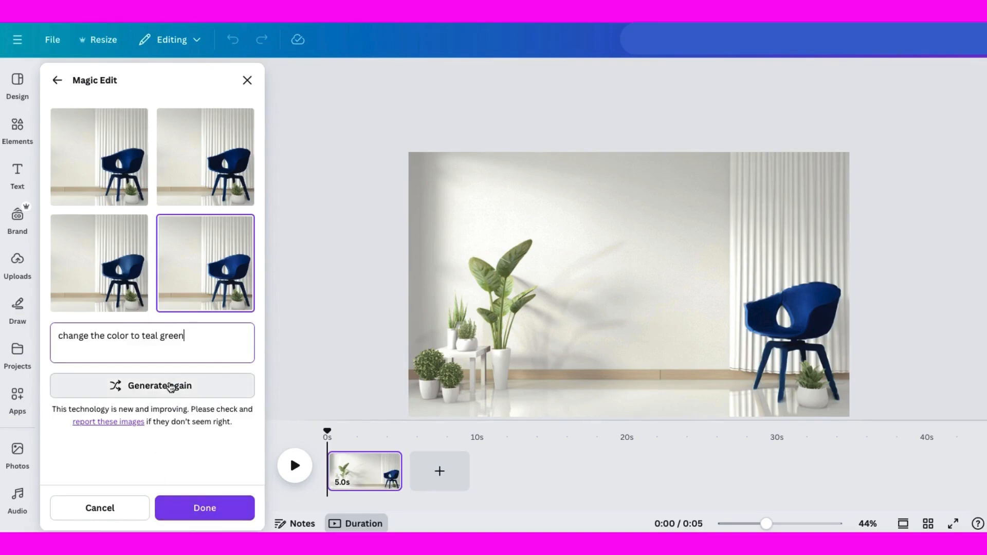
click(155, 386)
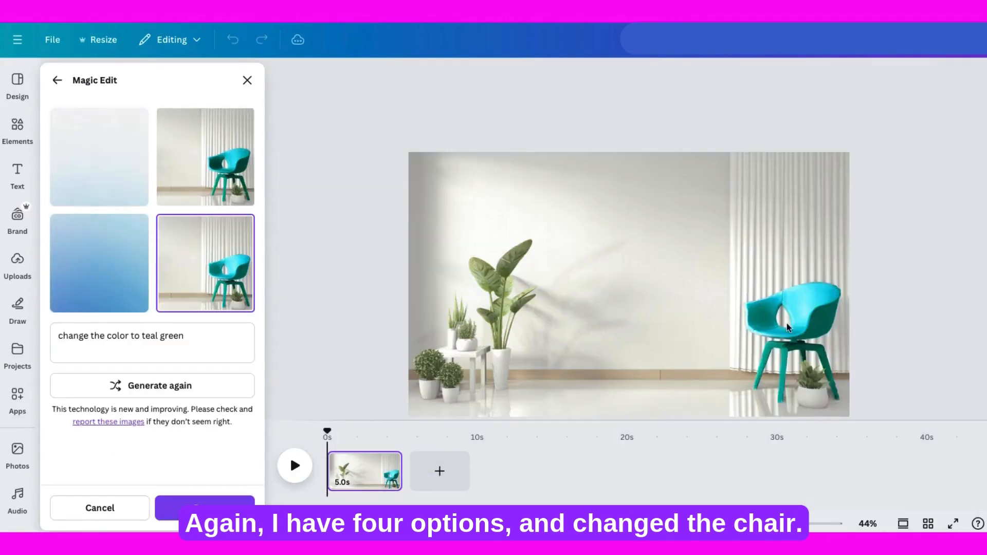
click(207, 163)
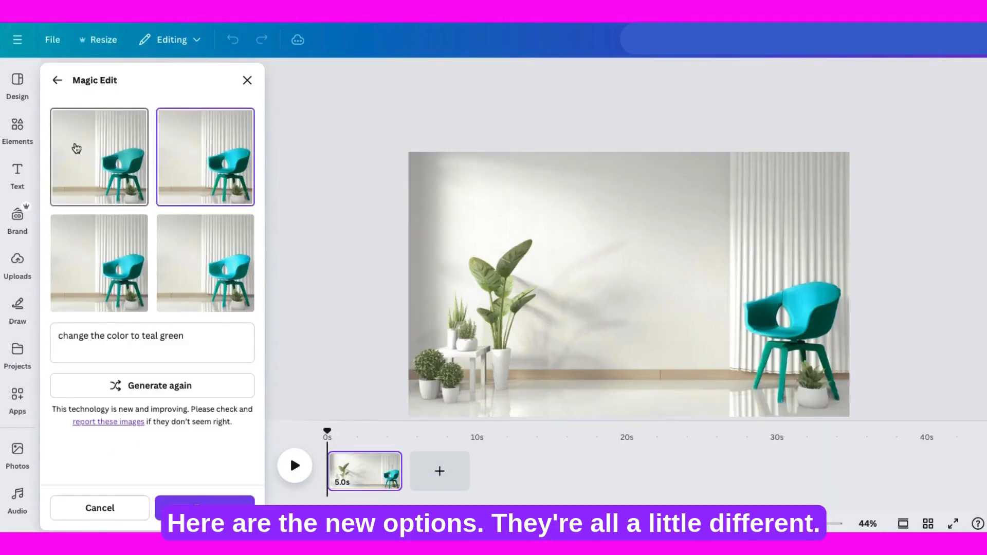
click(103, 161)
click(117, 248)
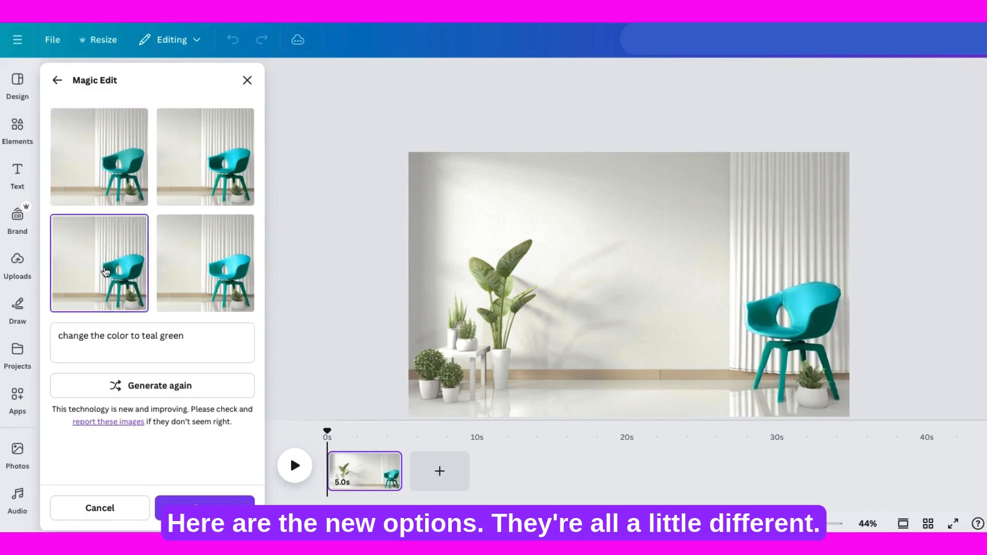
click(229, 249)
click(235, 164)
click(104, 166)
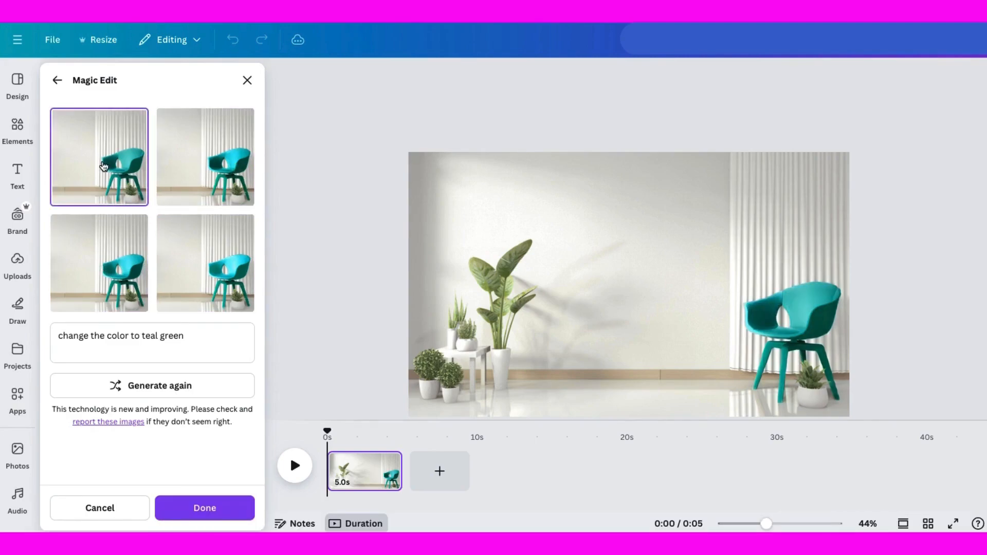
click(123, 253)
click(114, 159)
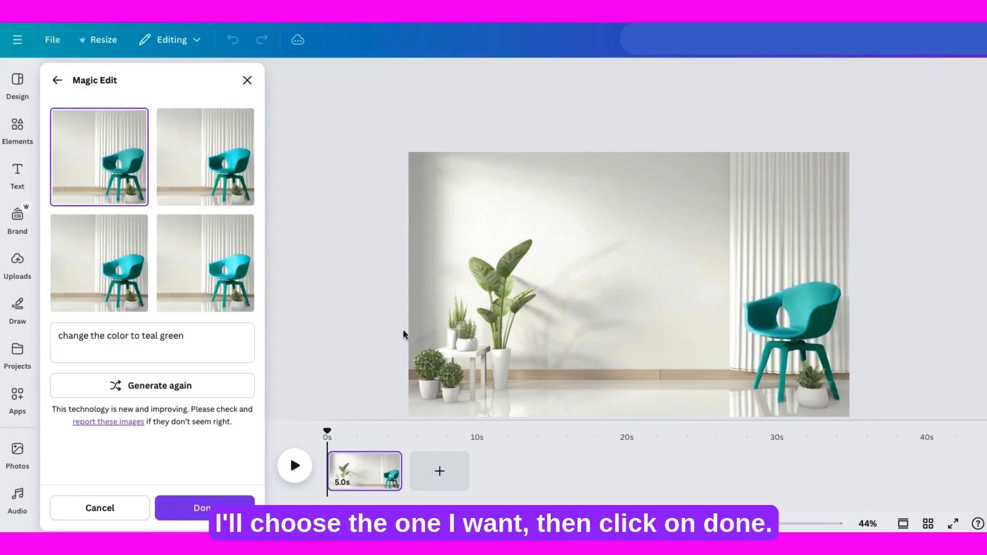
click(208, 509)
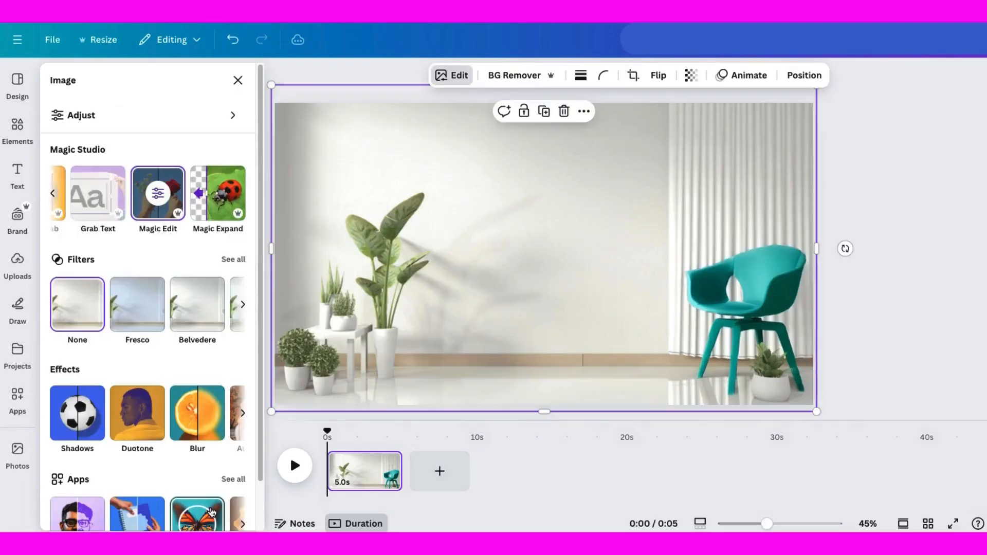
click(238, 90)
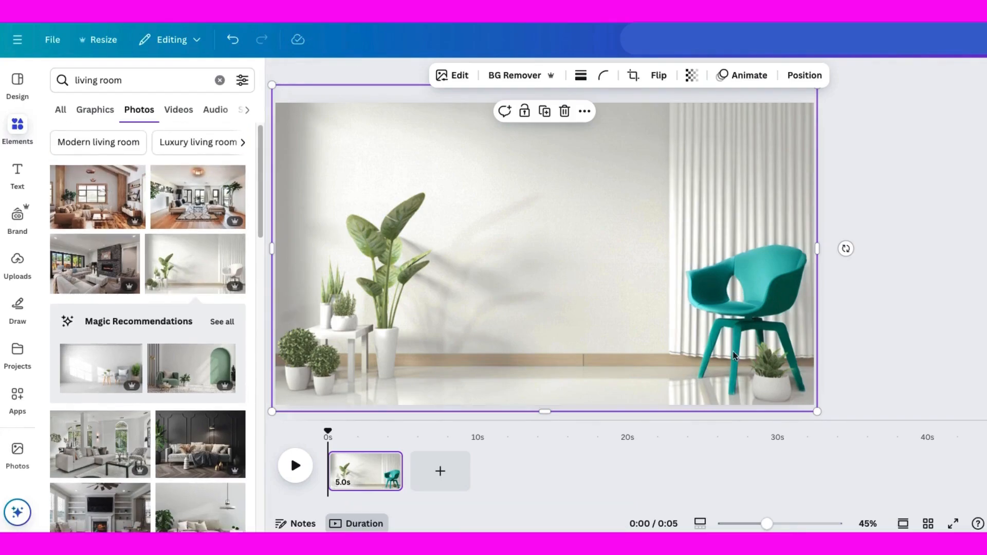
Look through the further Magic Studio tools offered for the edited living room photo
click(450, 75)
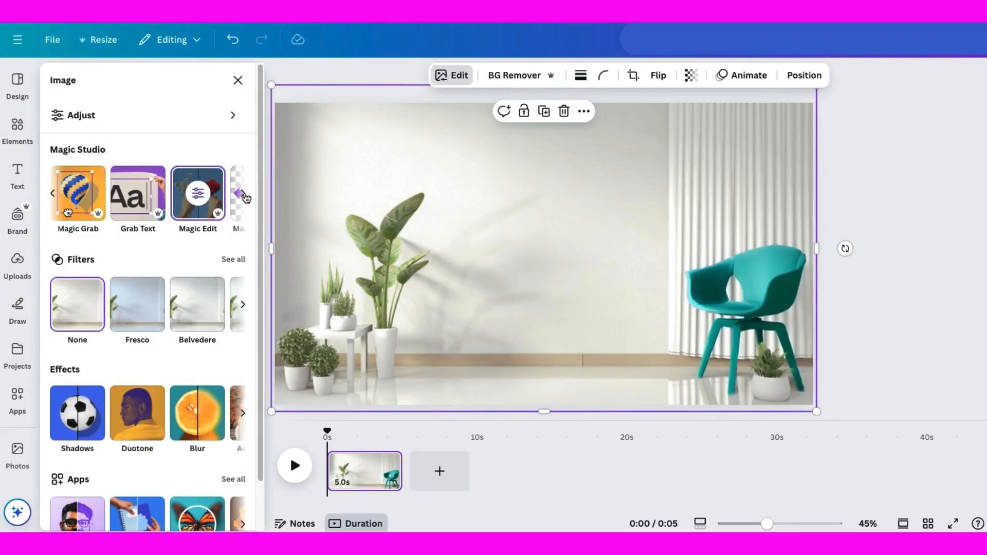
click(244, 194)
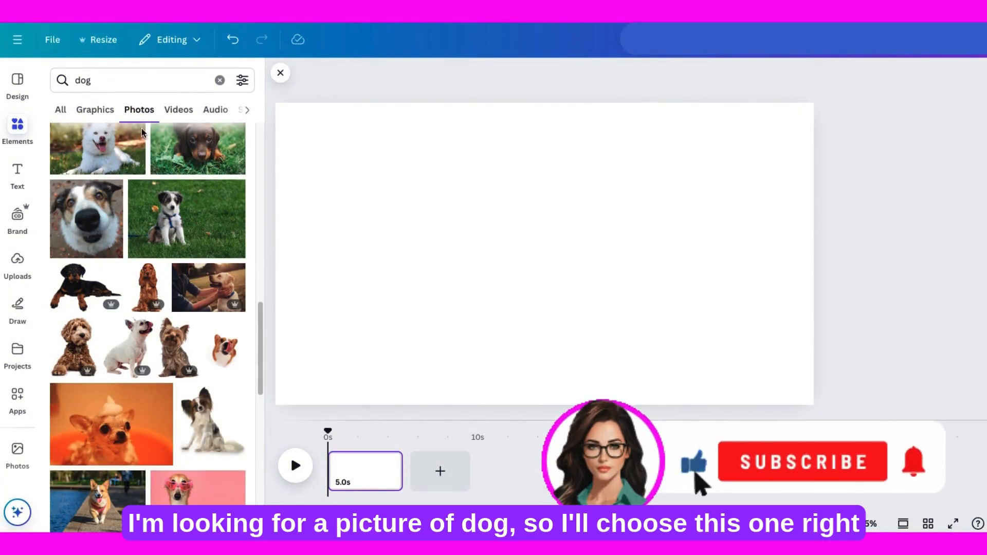
Place the photo of the corgi walking beside the water on the blank page, cropping its right side to cut out the man
scroll(154, 285, down, 4)
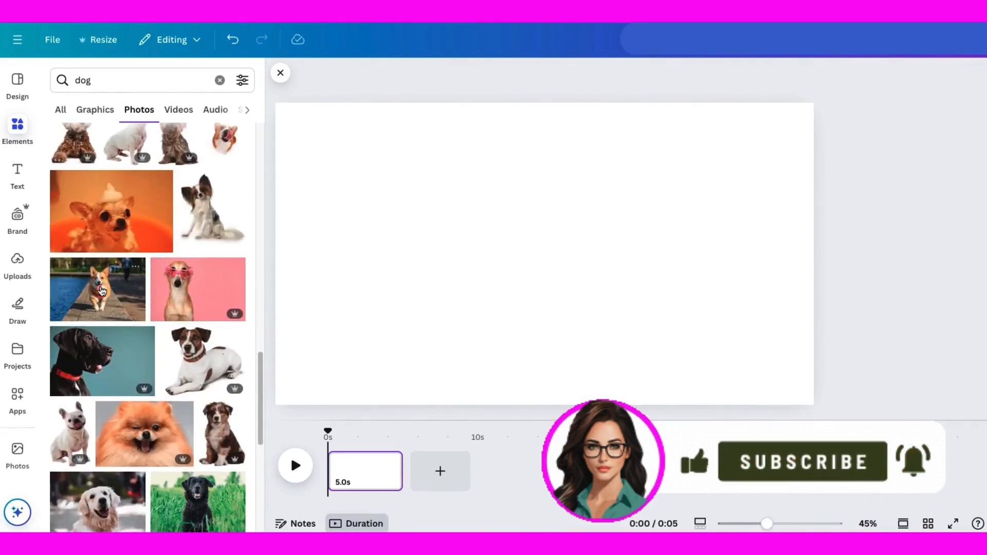
click(102, 291)
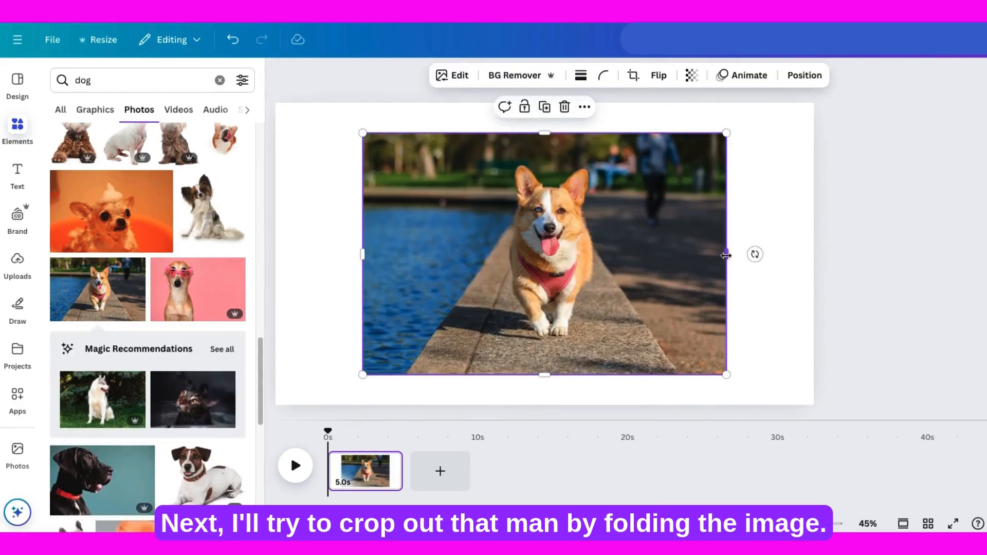
drag(725, 256, 623, 253)
drag(556, 283, 602, 282)
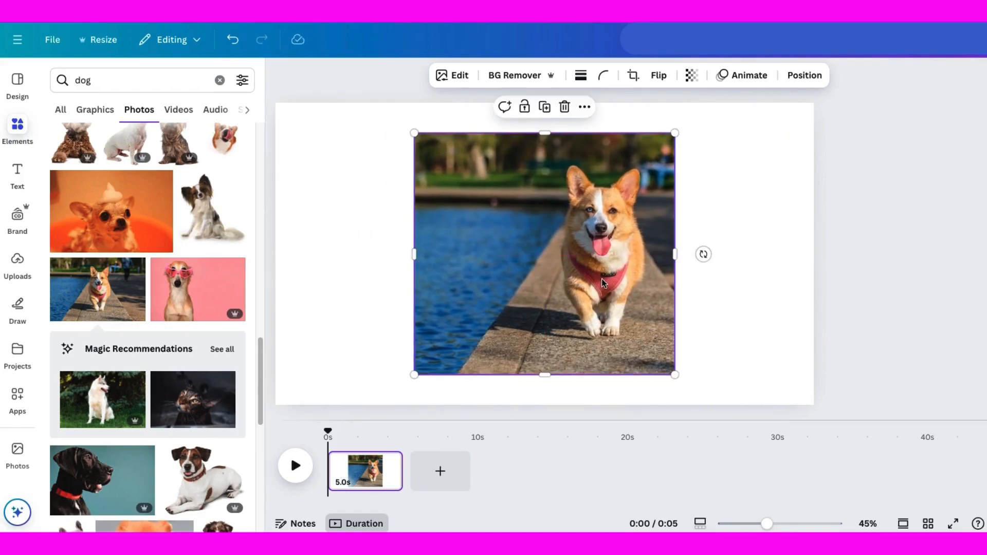
mouse_move(675, 253)
mouse_down()
mouse_move(719, 256)
mouse_move(676, 254)
mouse_up()
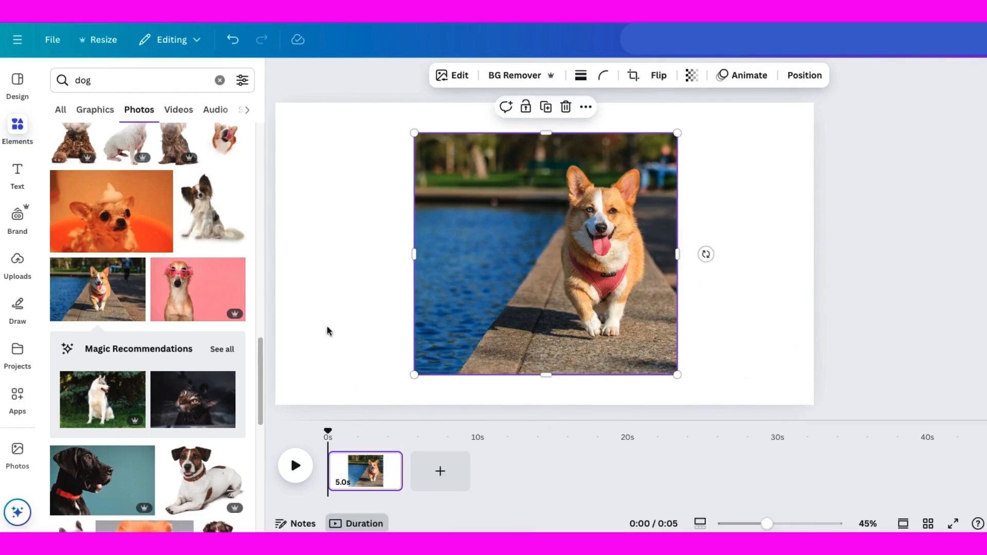
mouse_move(677, 254)
mouse_down()
mouse_move(755, 250)
mouse_move(678, 250)
mouse_up()
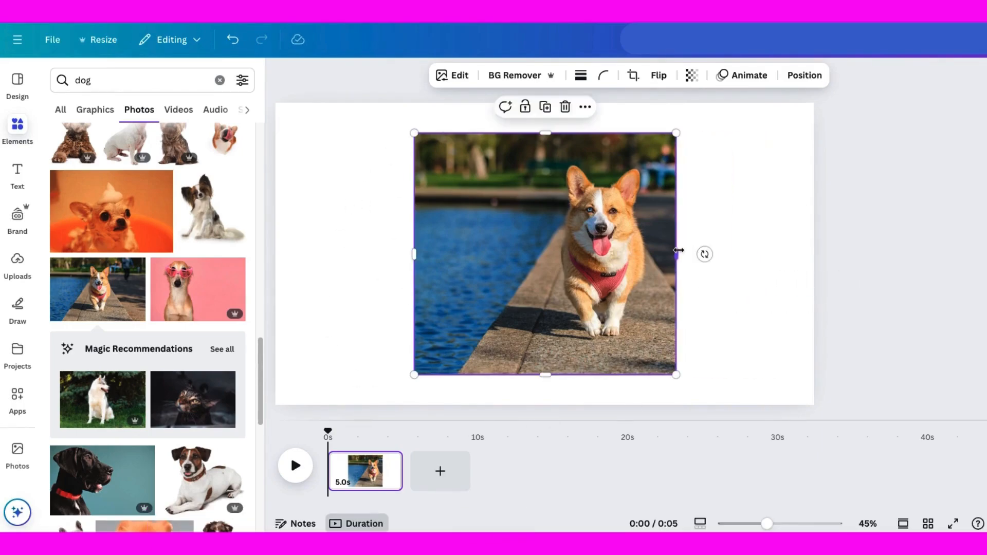
Generate Magic Expand versions of the corgi photo at the Whole Page size
click(459, 77)
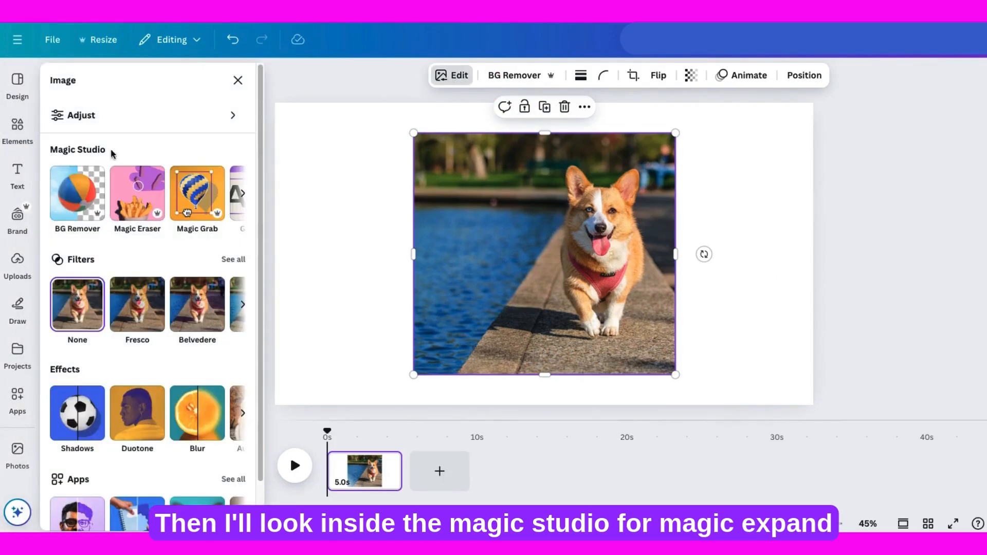
click(243, 193)
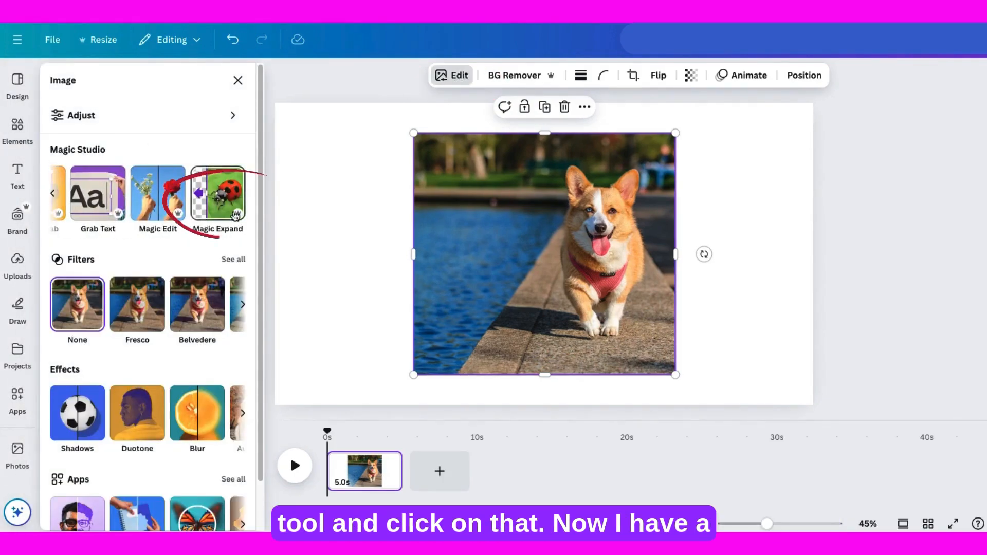
click(222, 199)
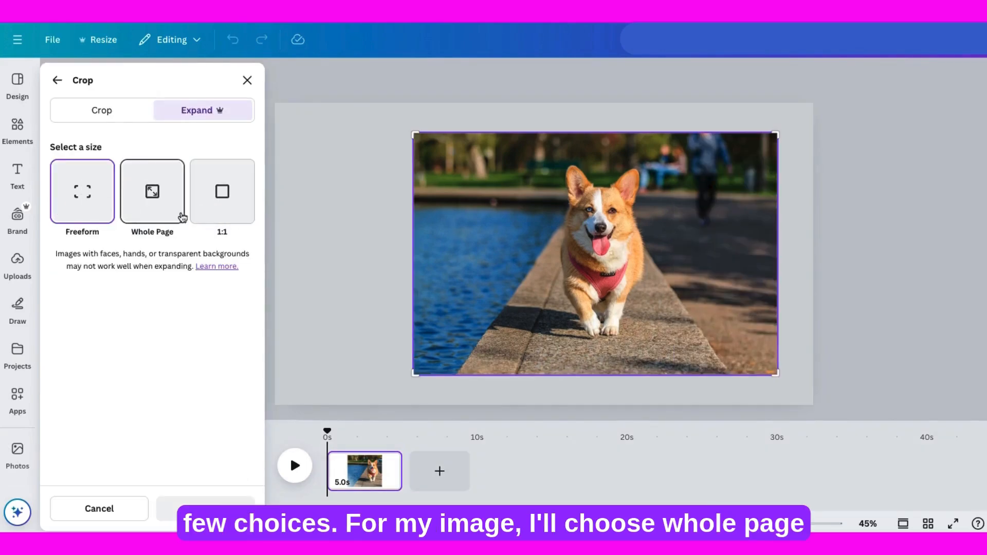
click(150, 192)
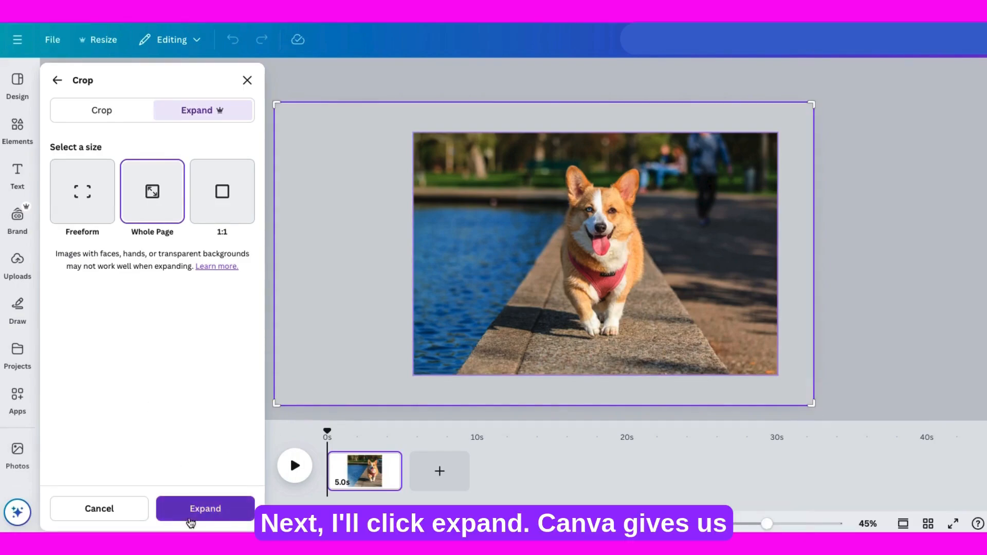
click(230, 515)
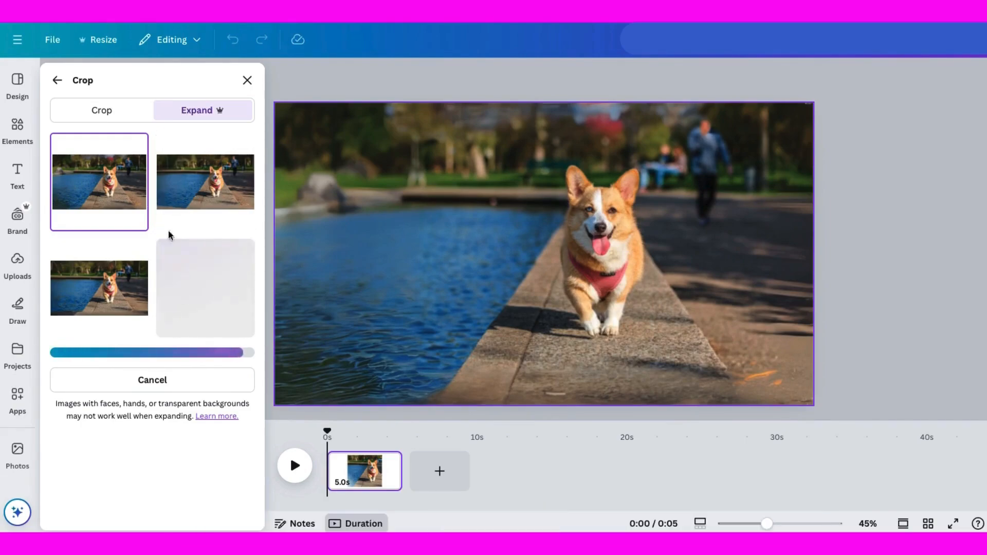
Preview the generated expansions of the corgi photo and apply one of them
click(209, 189)
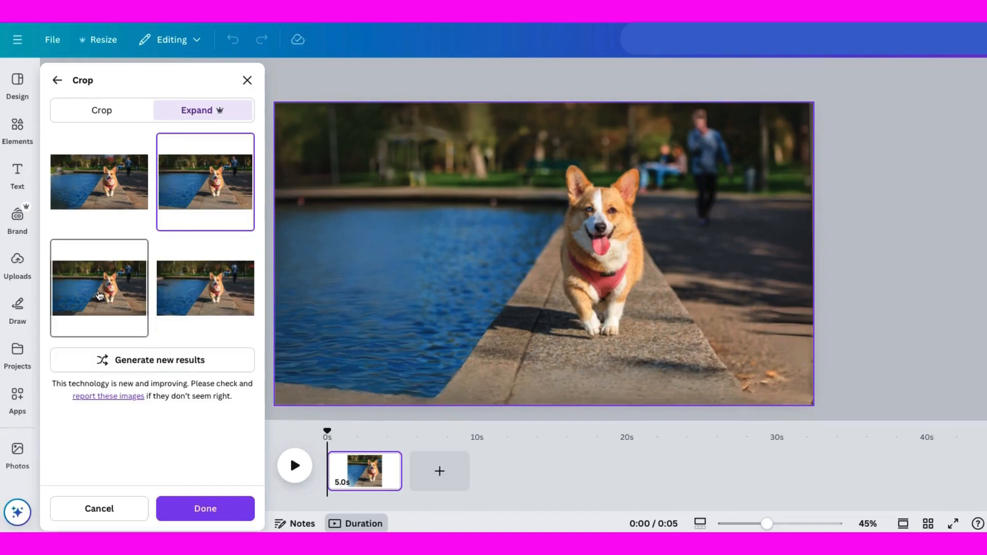
click(100, 295)
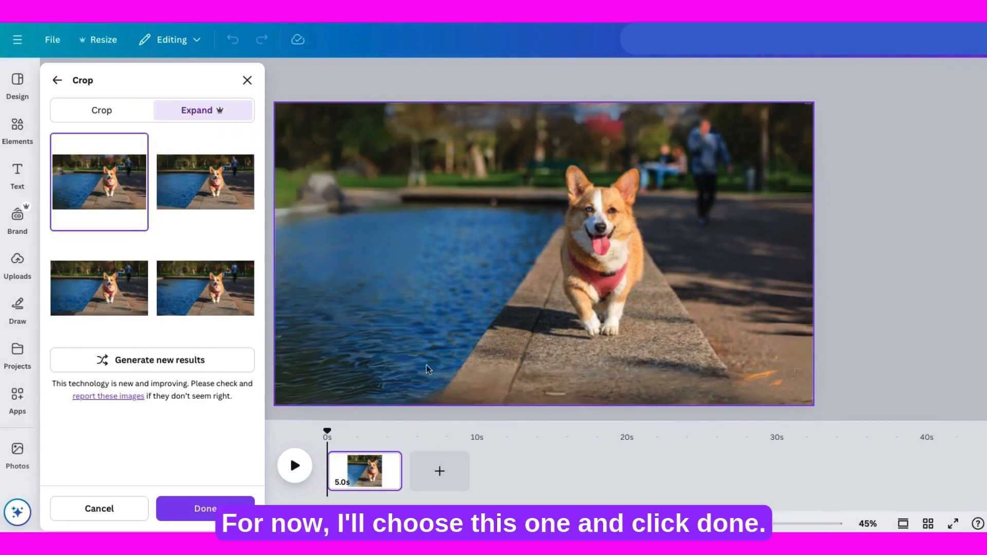
click(179, 302)
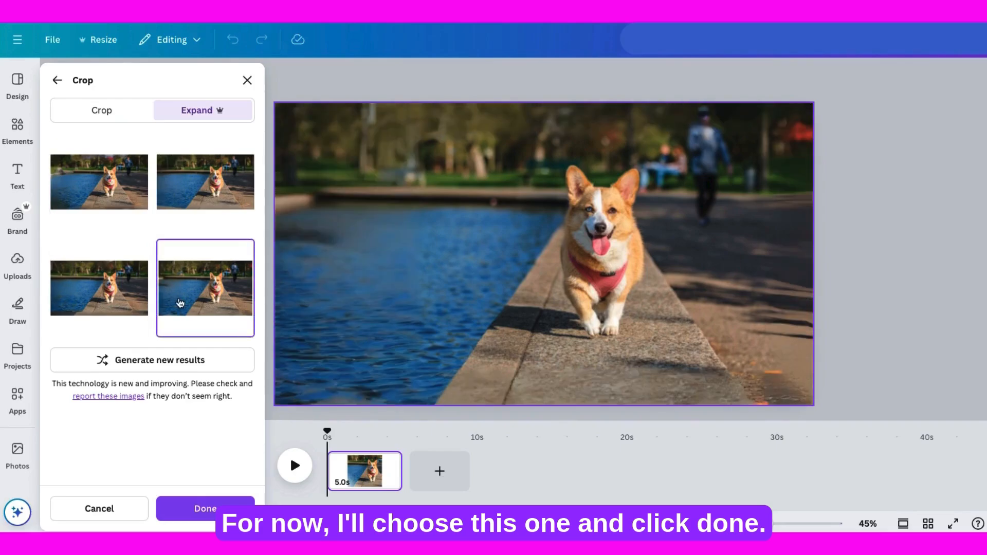
click(126, 302)
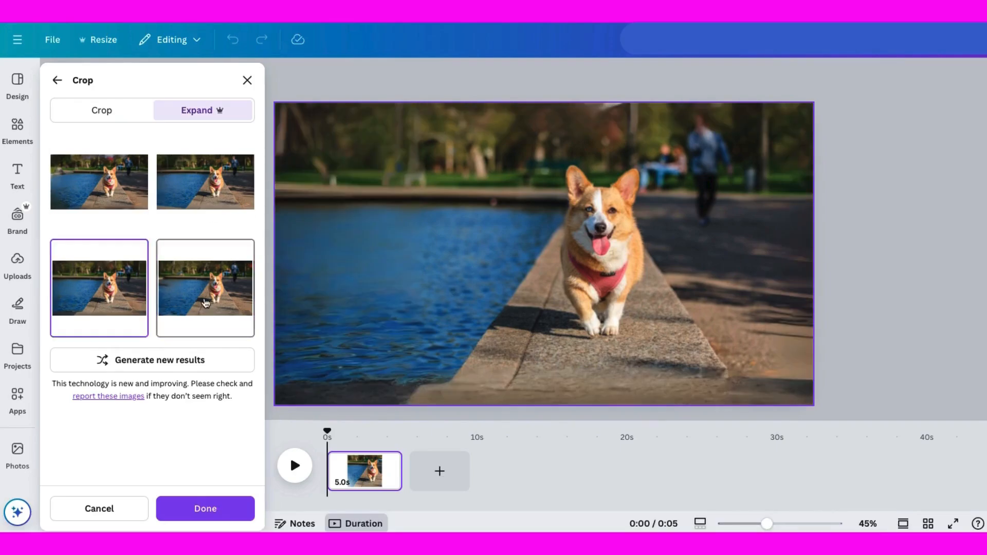
click(215, 508)
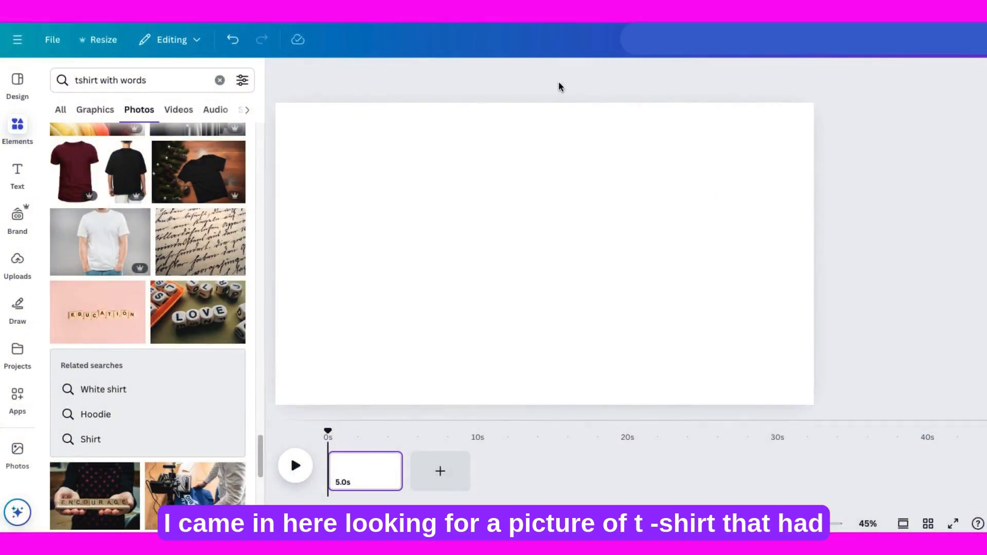
Set the blank page's background to the black from the Brand Kit colors
click(315, 170)
click(590, 75)
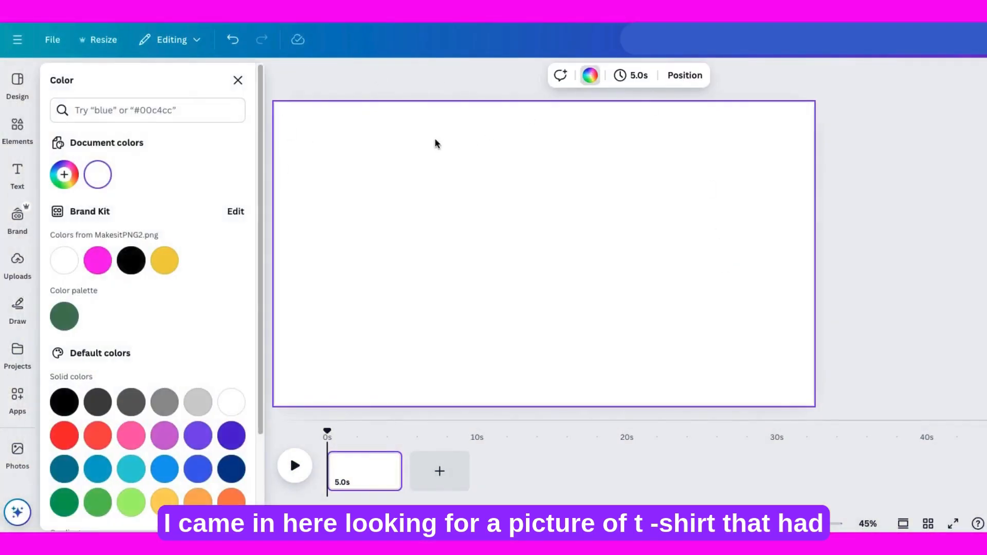
click(130, 260)
click(238, 79)
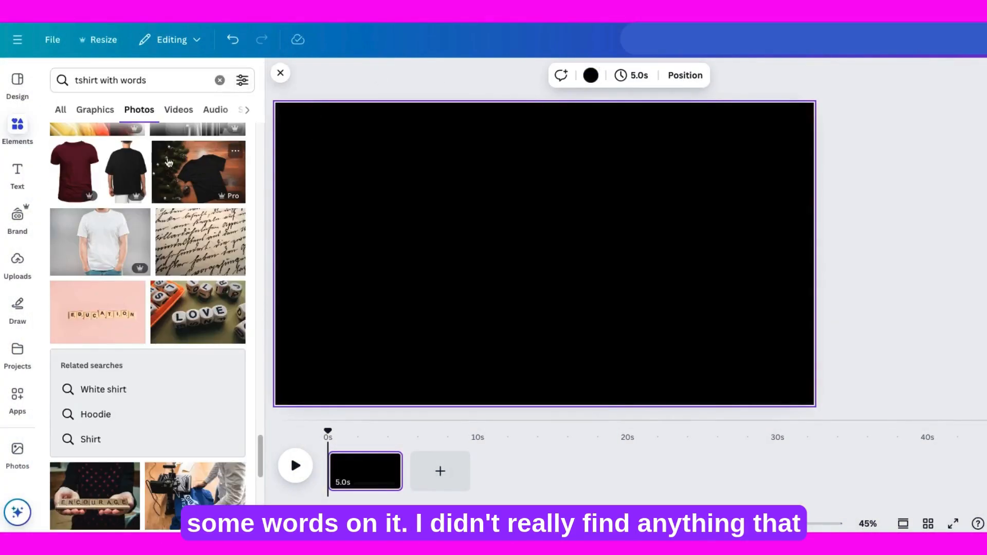
Place the "Marriage is like a walk in the park" slogan image on the black page, trim its empty edges and enlarge it to nearly page height
scroll(132, 298, up, 4)
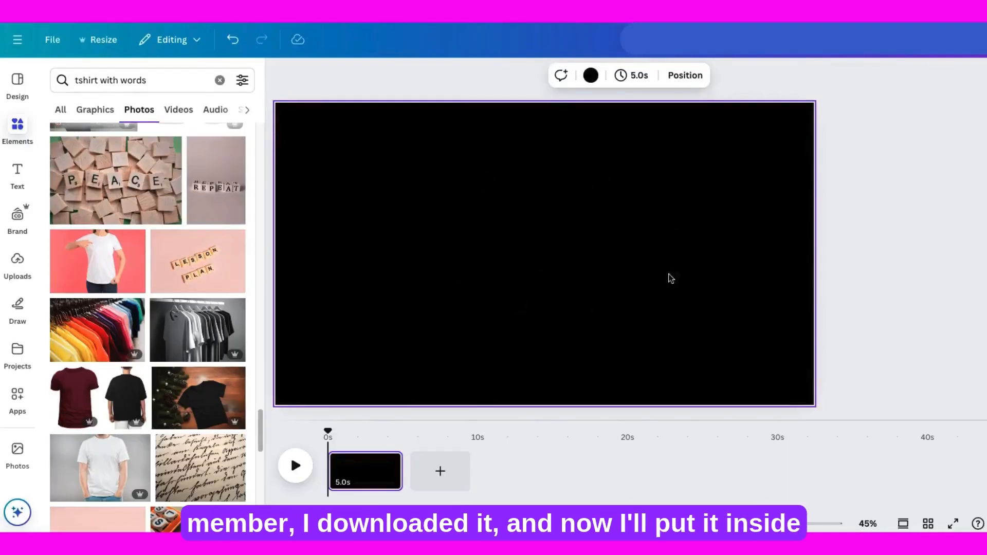
drag(638, 109, 459, 198)
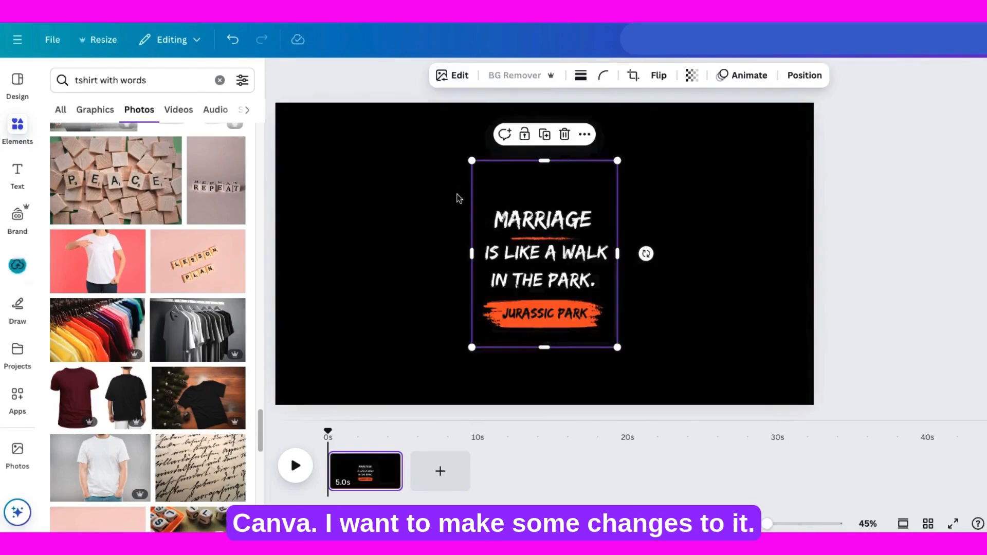
drag(616, 350, 685, 437)
drag(600, 314, 545, 234)
drag(545, 329, 547, 369)
drag(525, 121, 524, 180)
drag(524, 395, 525, 375)
drag(631, 375, 676, 411)
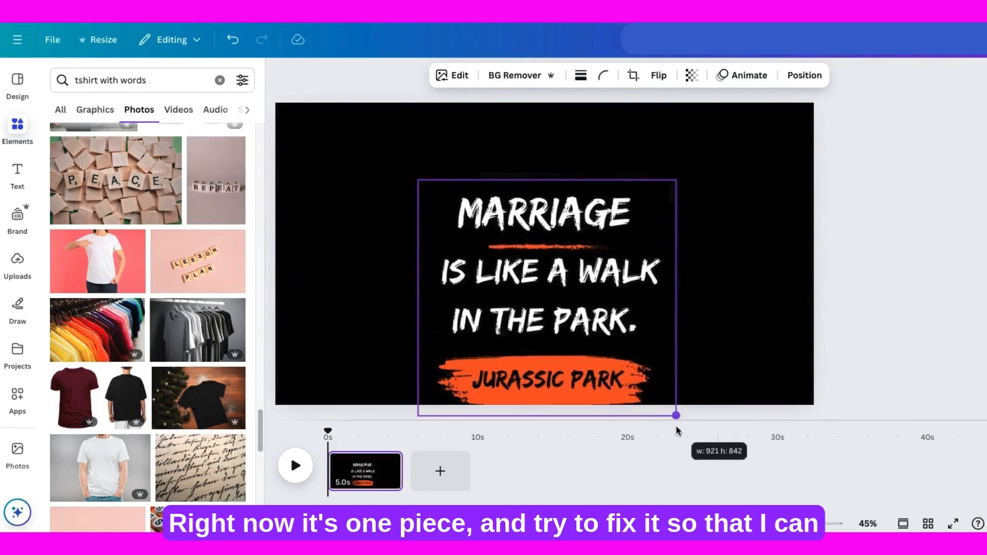
drag(611, 323, 607, 277)
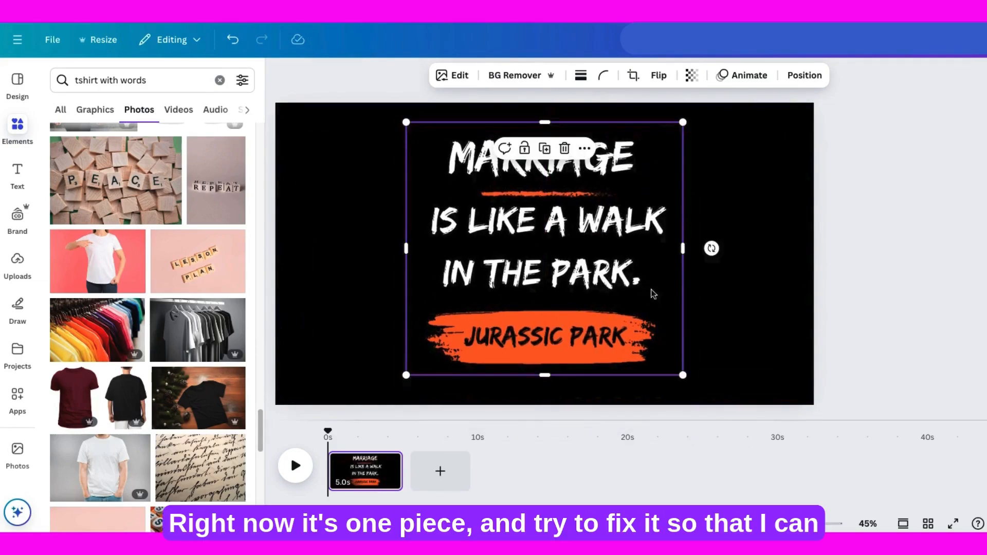
click(911, 260)
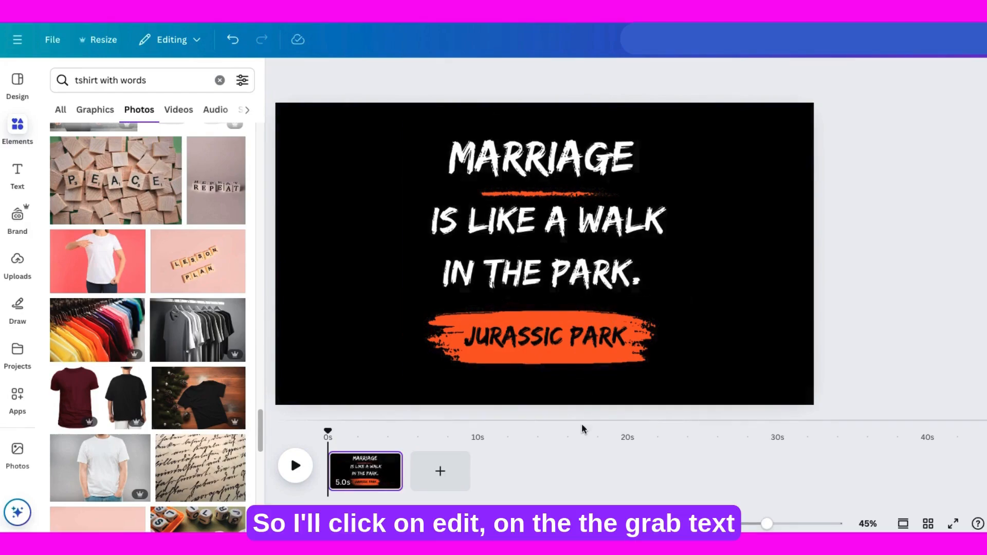
Extract all text from the slogan image as editable text with Grab Text
click(529, 267)
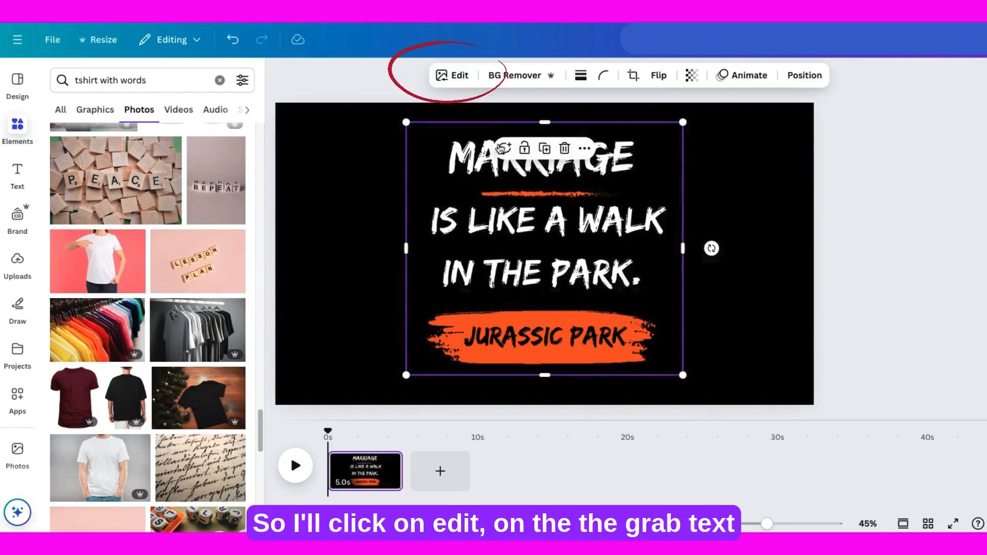
click(455, 77)
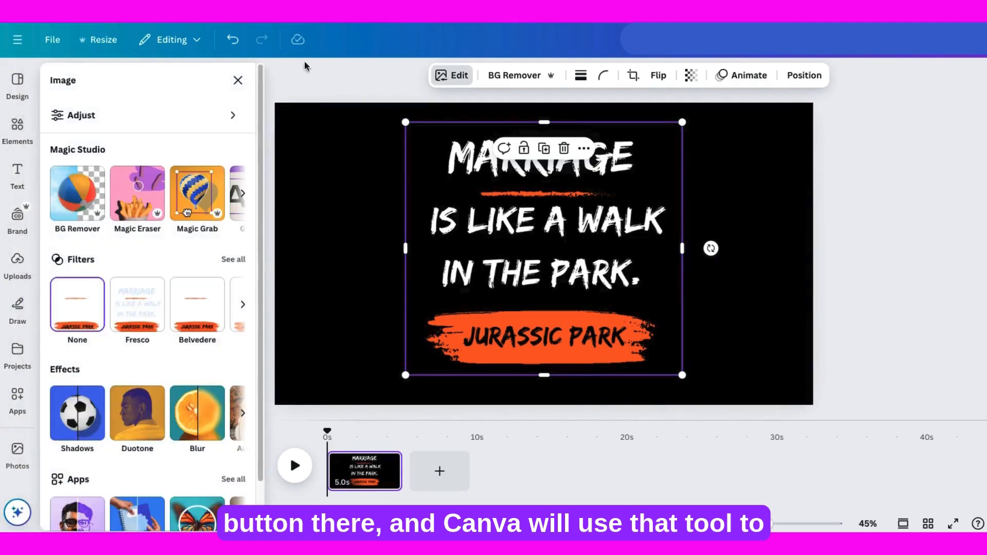
click(241, 196)
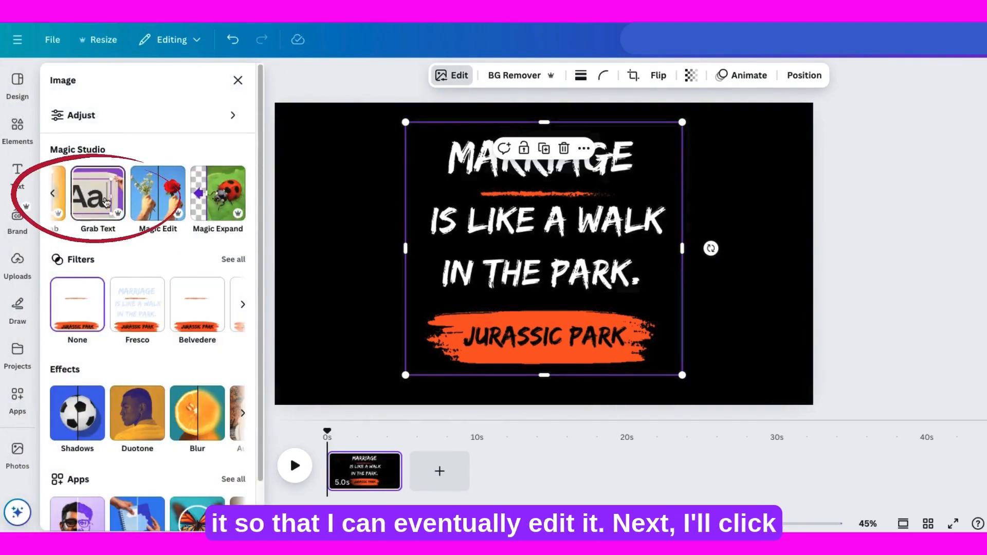
click(97, 203)
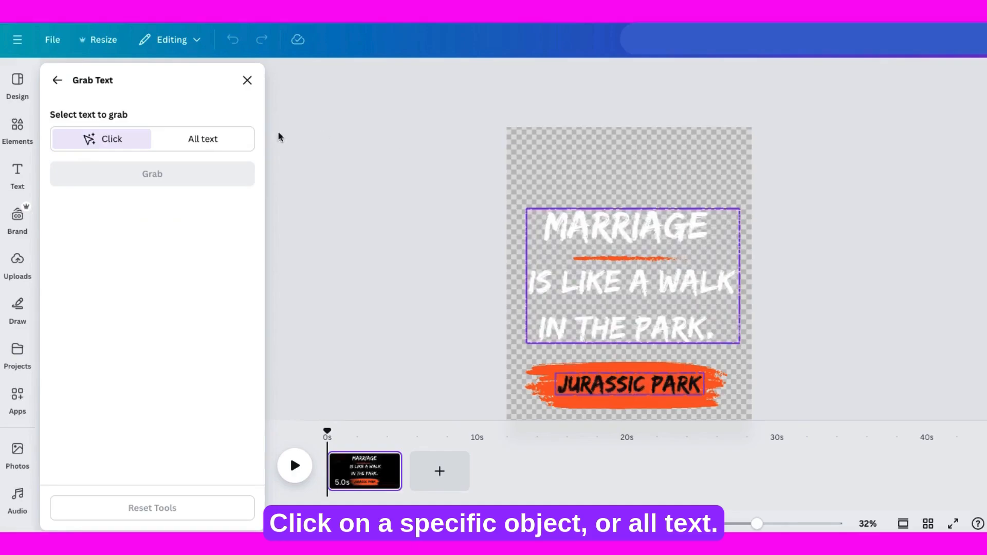
click(205, 140)
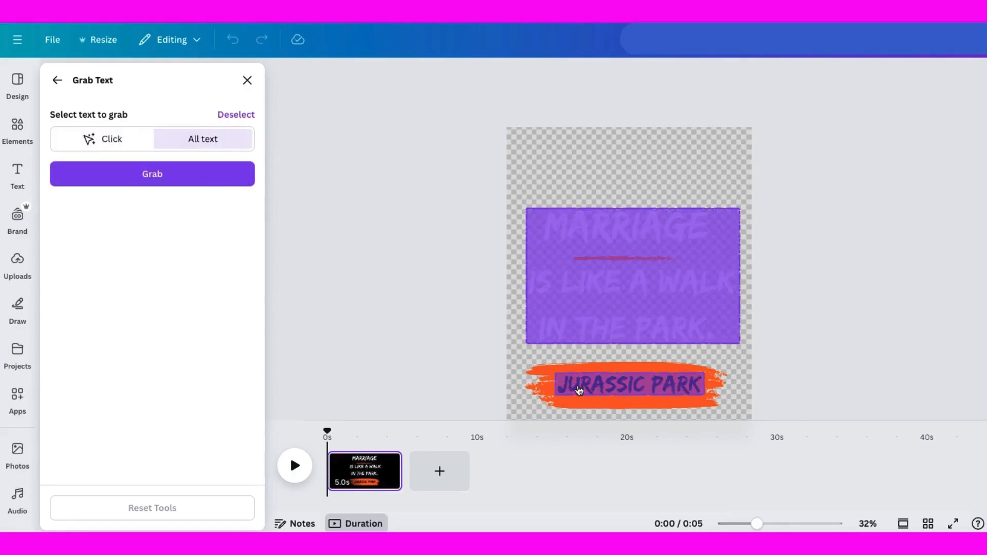
click(146, 176)
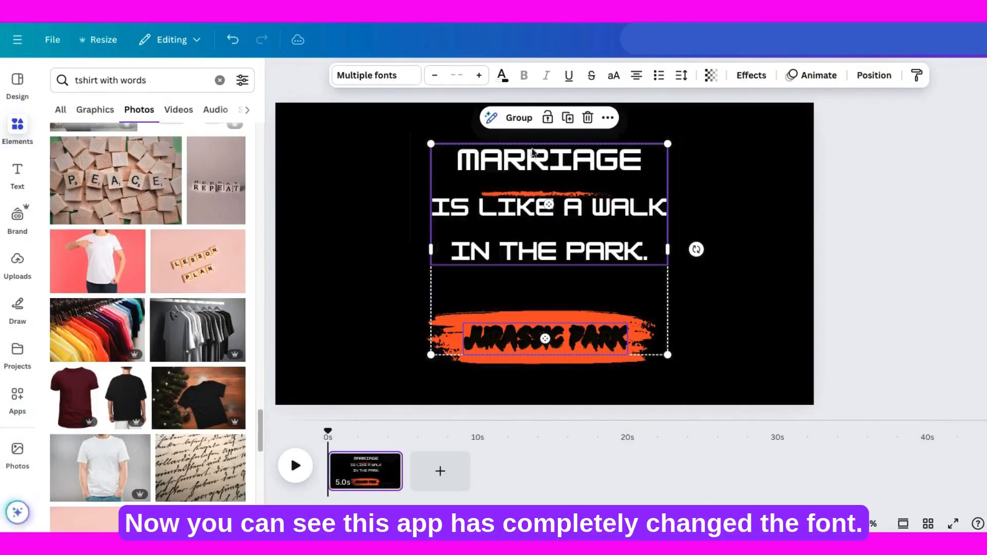
Try shifting the grabbed text blocks slightly downward, undo the move and deselect them
mouse_move(523, 248)
mouse_down()
mouse_move(647, 225)
mouse_move(466, 208)
mouse_move(589, 242)
mouse_move(519, 259)
mouse_up()
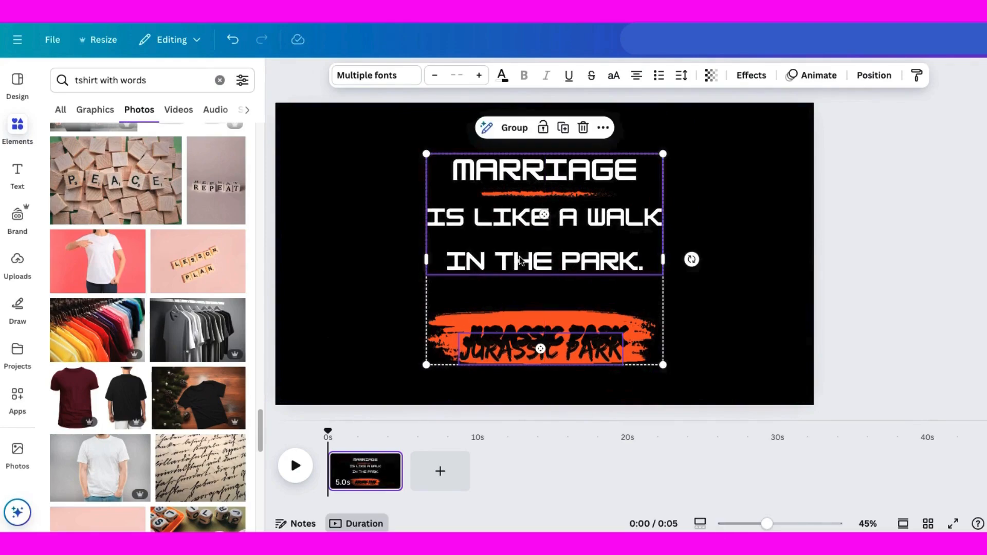
click(233, 40)
click(233, 40)
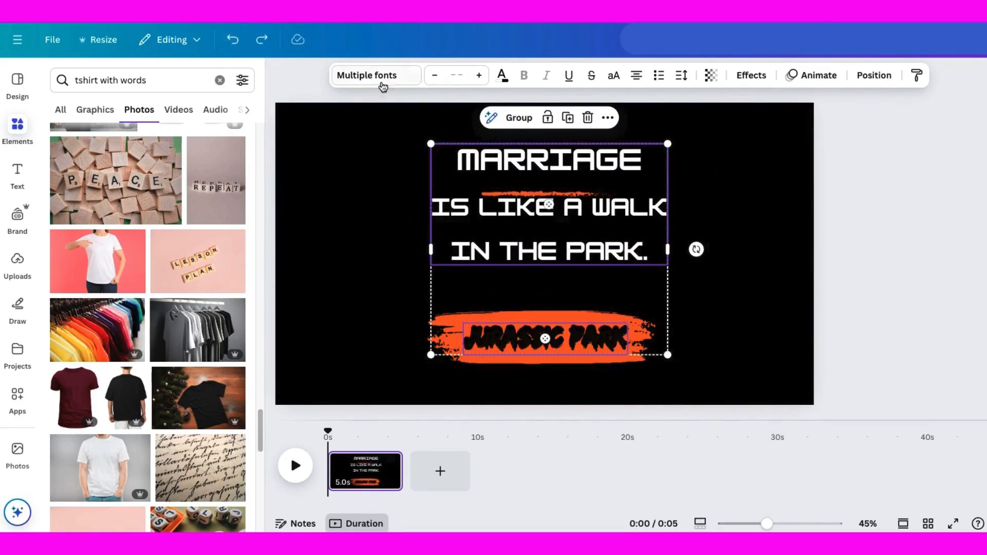
click(889, 264)
Recolour the "Jurassic Park" text to the white from the Brand Kit colors
click(519, 345)
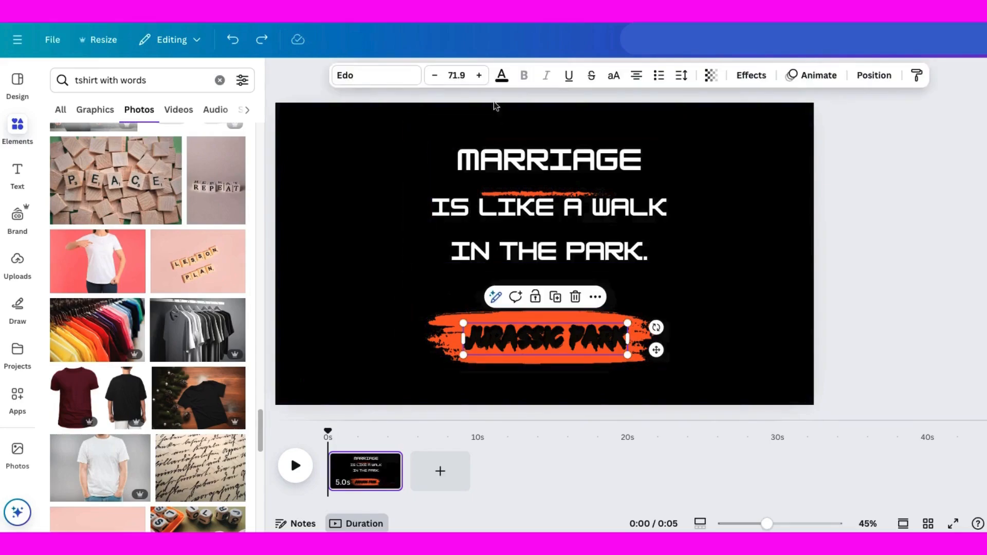
click(501, 76)
click(64, 263)
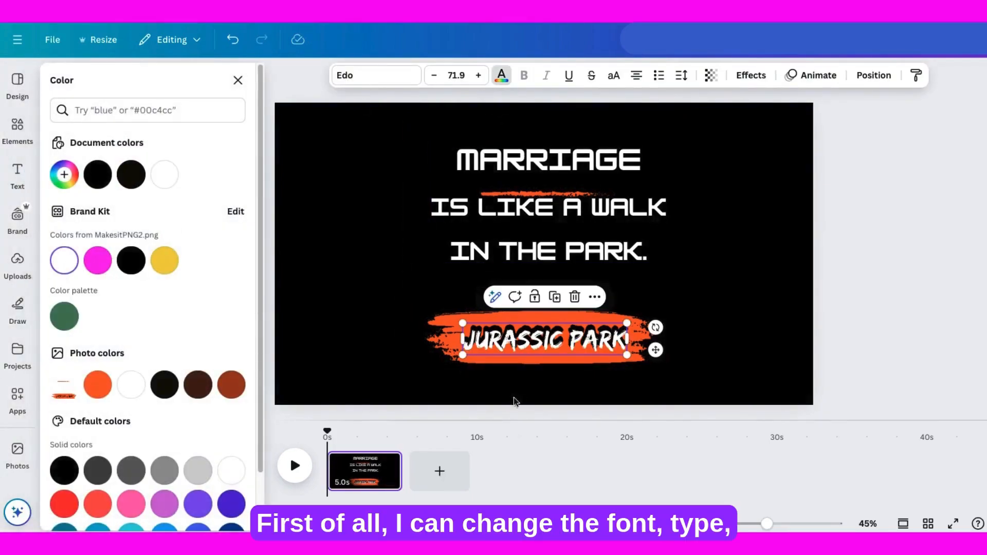
Try the Anton and League Spartan fonts on the "Jurassic Park" text and undo both font changes
click(369, 84)
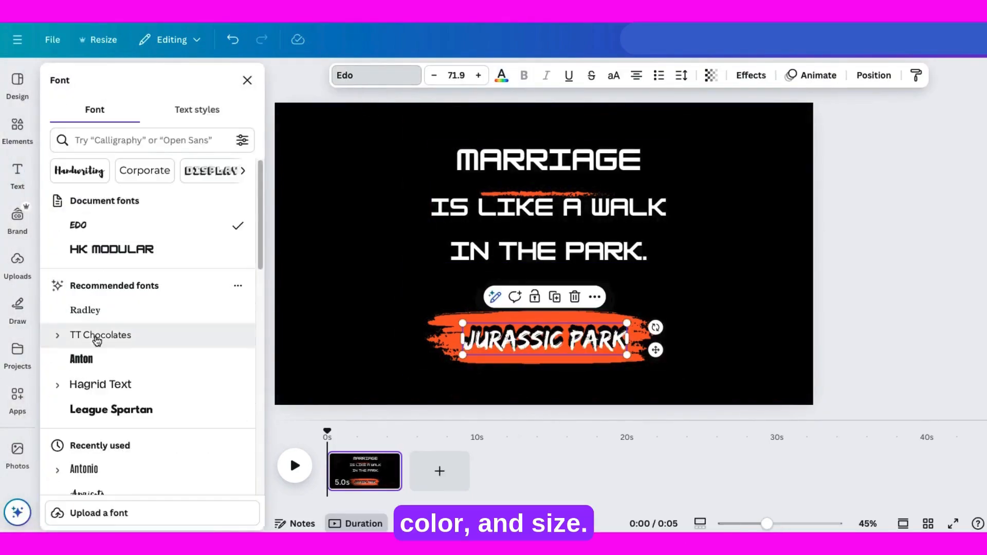
click(92, 359)
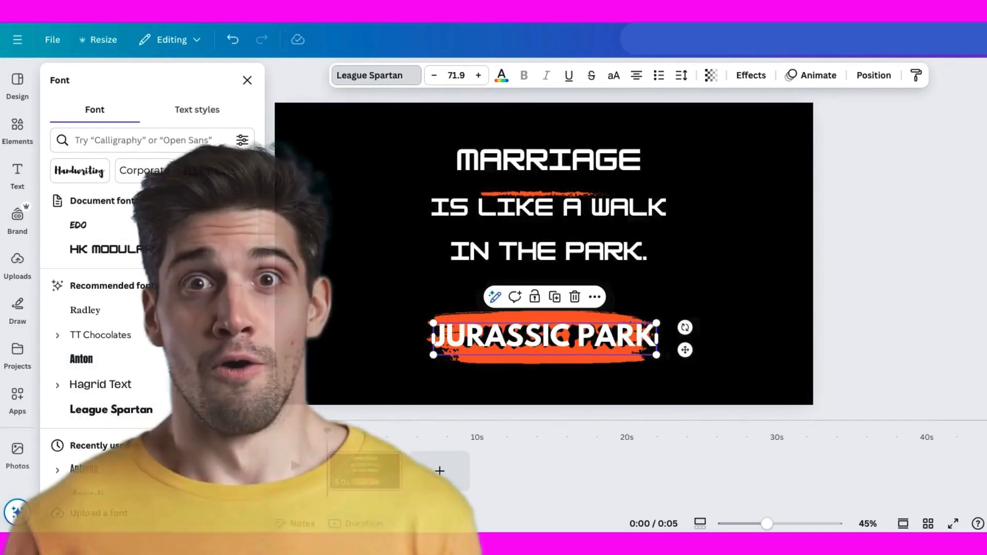
click(233, 39)
click(232, 40)
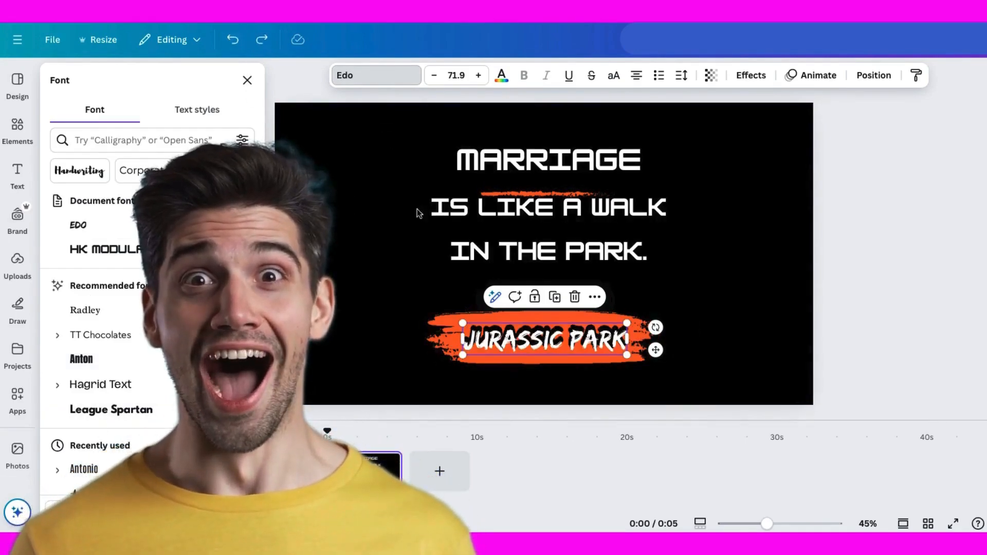
Centre the "Marriage is like a walk in the park" text block slightly lower and recolour it with the default yellow, after trying magenta and turquoise blue
click(502, 215)
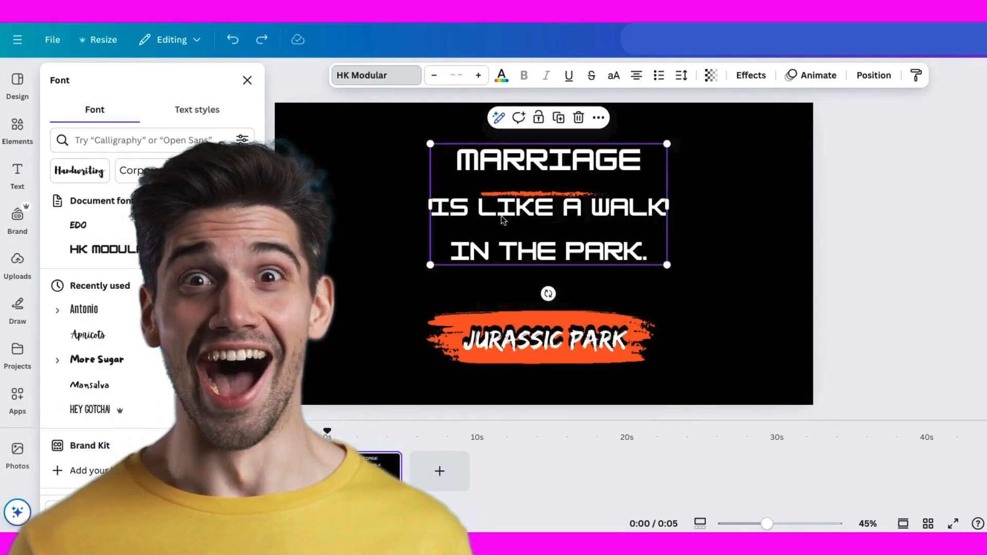
drag(583, 181, 580, 188)
click(501, 75)
click(165, 260)
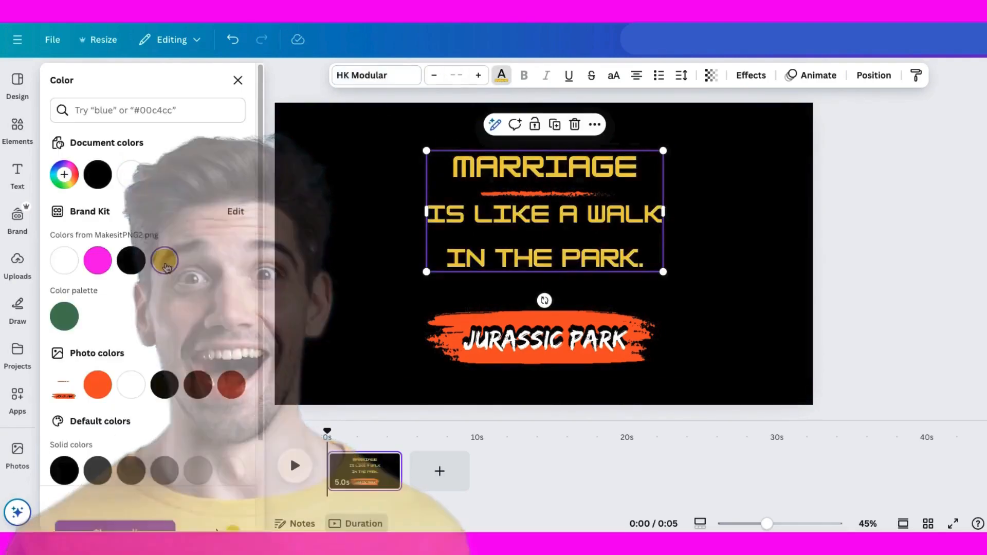
click(97, 260)
scroll(169, 466, down, 2)
click(130, 429)
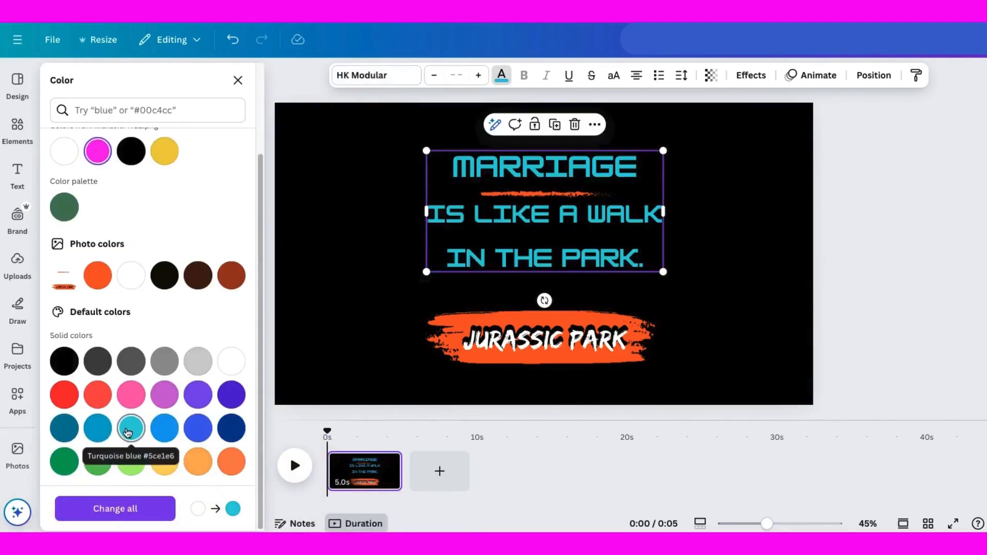
click(165, 462)
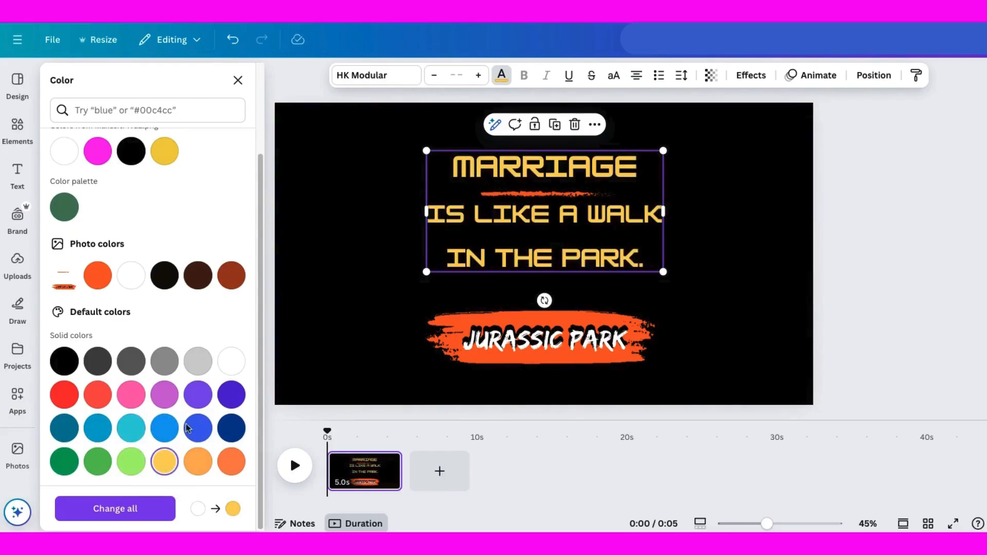
click(767, 277)
click(568, 263)
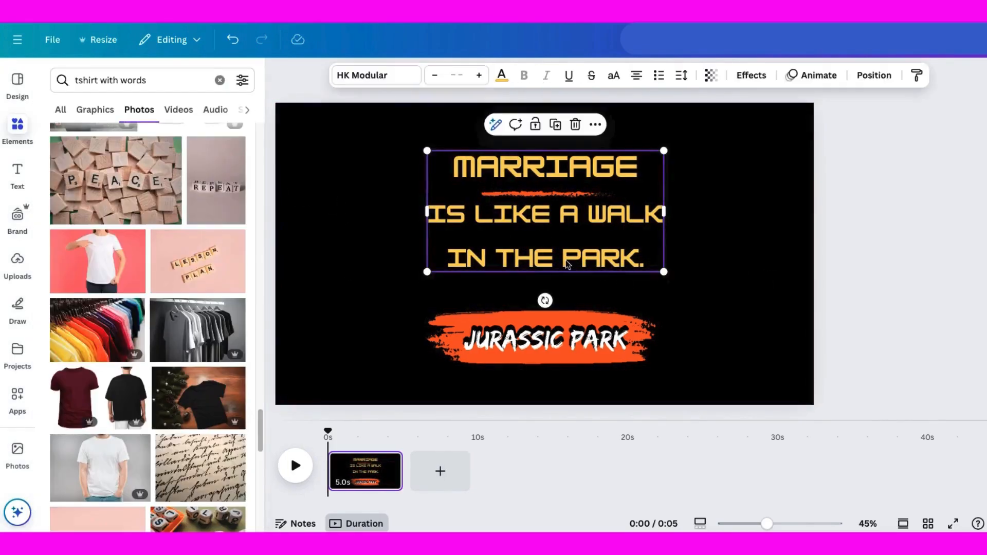
Change "PARK" to "DARK" in the yellow slogan, then enlarge the text block and recentre it above the "Jurassic Park" banner
click(568, 262)
drag(577, 260, 566, 260)
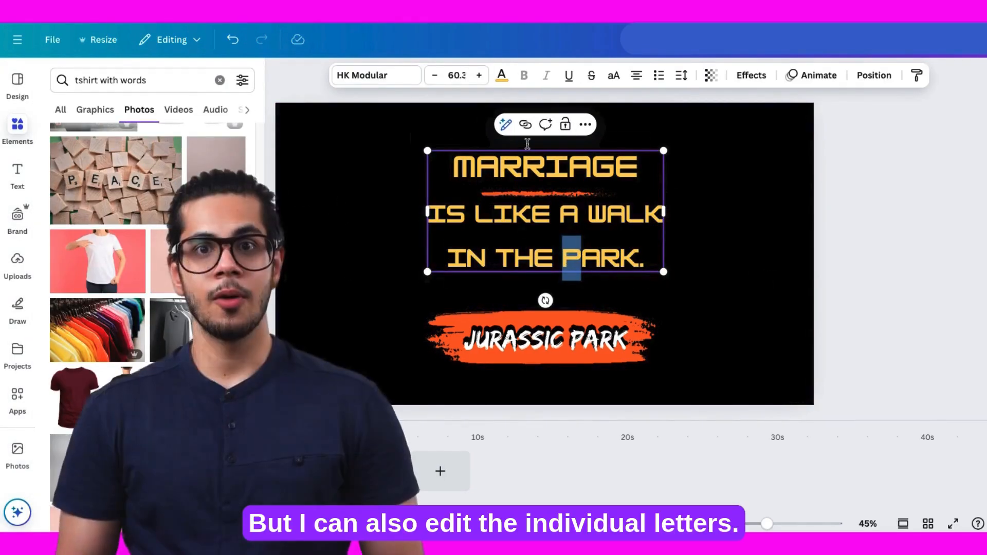
text(D)
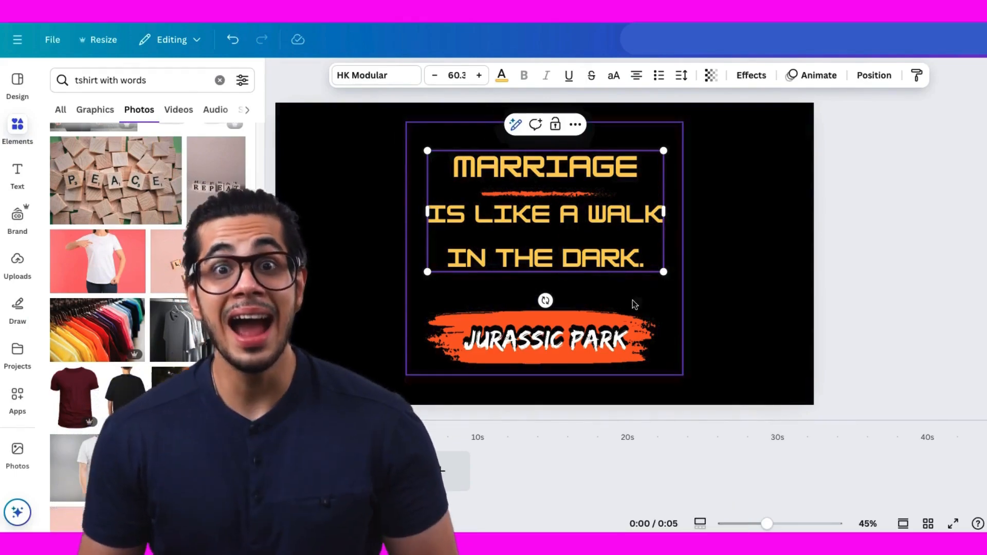
drag(663, 273, 714, 304)
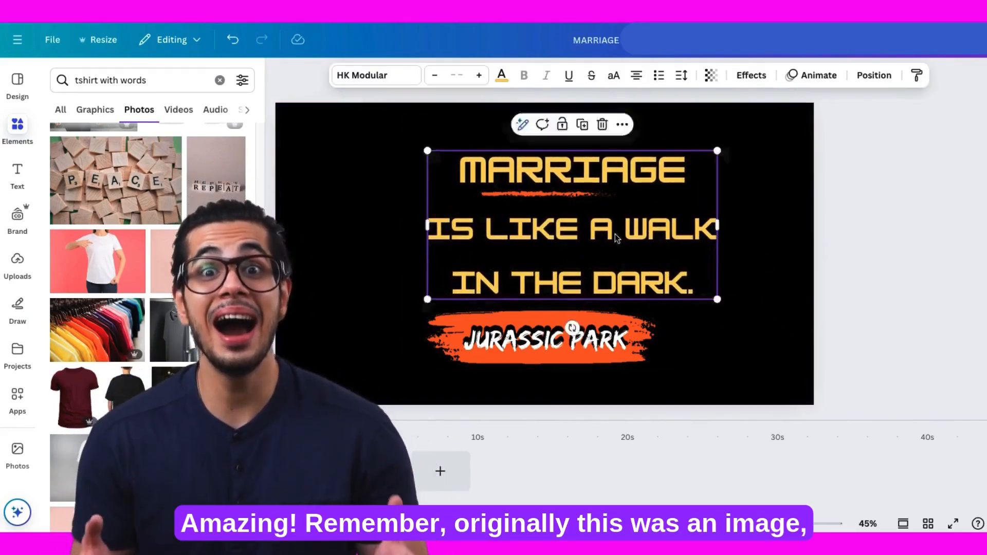
drag(615, 233, 588, 231)
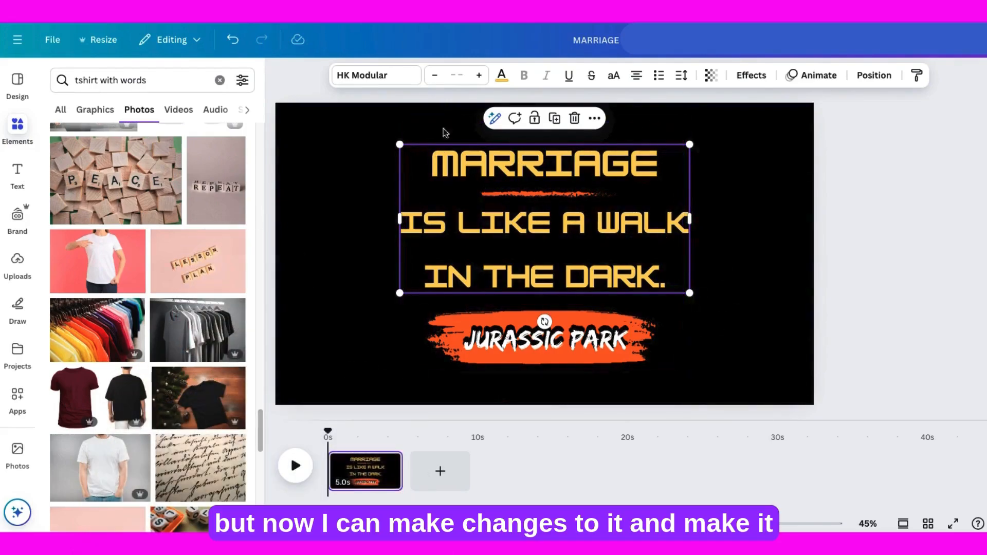
Set the slogan's font to More Sugar, enlarge the text block and recentre it on the page
click(382, 79)
click(91, 410)
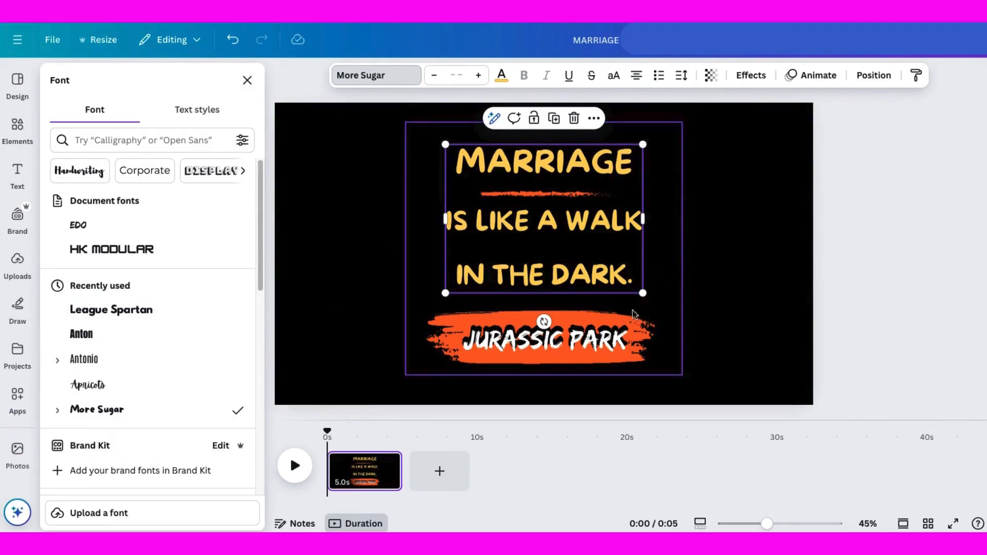
drag(644, 295, 681, 326)
drag(588, 293, 571, 282)
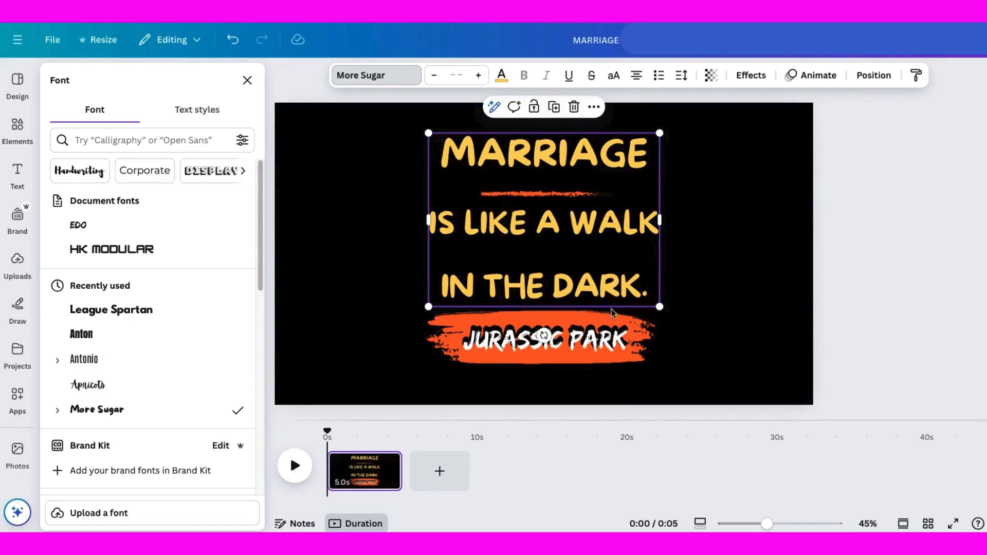
Insert "A LOT" after "IS" so the slogan's second line reads "IS A LOT LIKE A WALK"
click(462, 227)
text(A Lot)
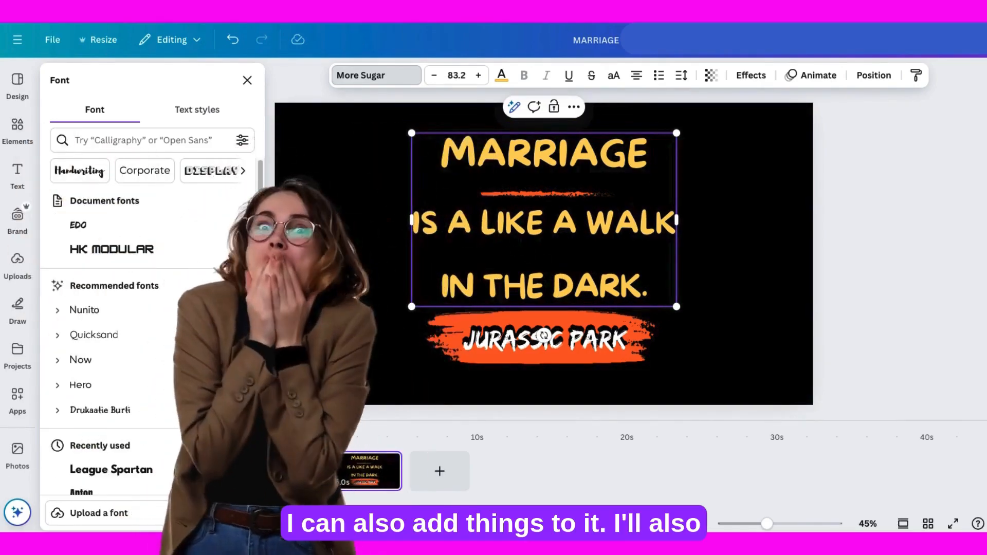
key(BackSpace)
key(BackSpace)
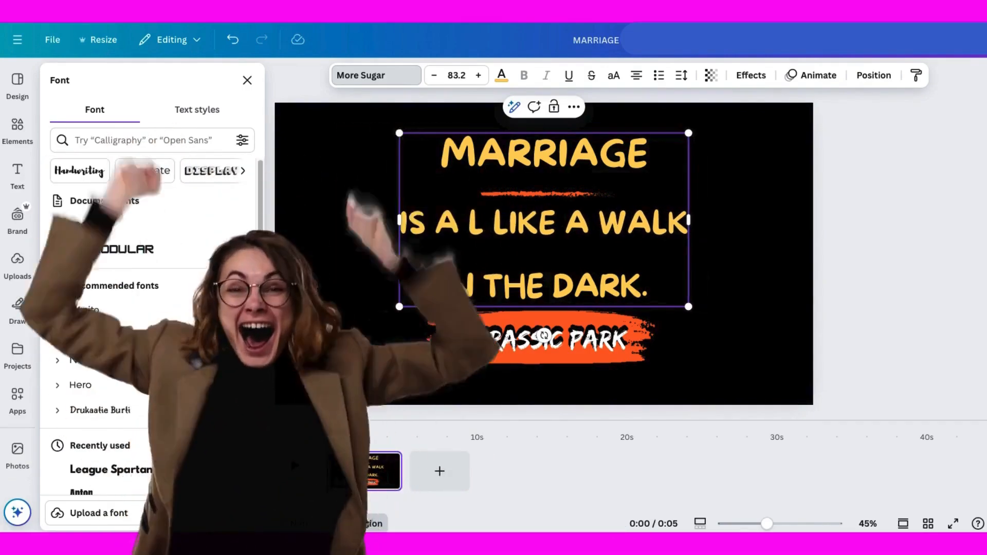
text(OT)
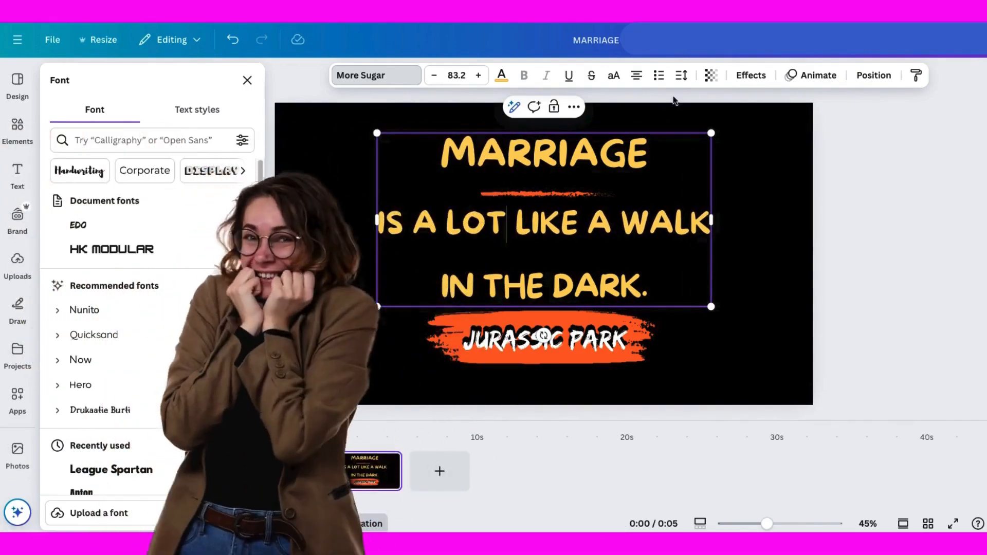
Reduce the slogan's line spacing and move the text block slightly lower, closer to the orange banner
click(681, 75)
drag(684, 171, 641, 170)
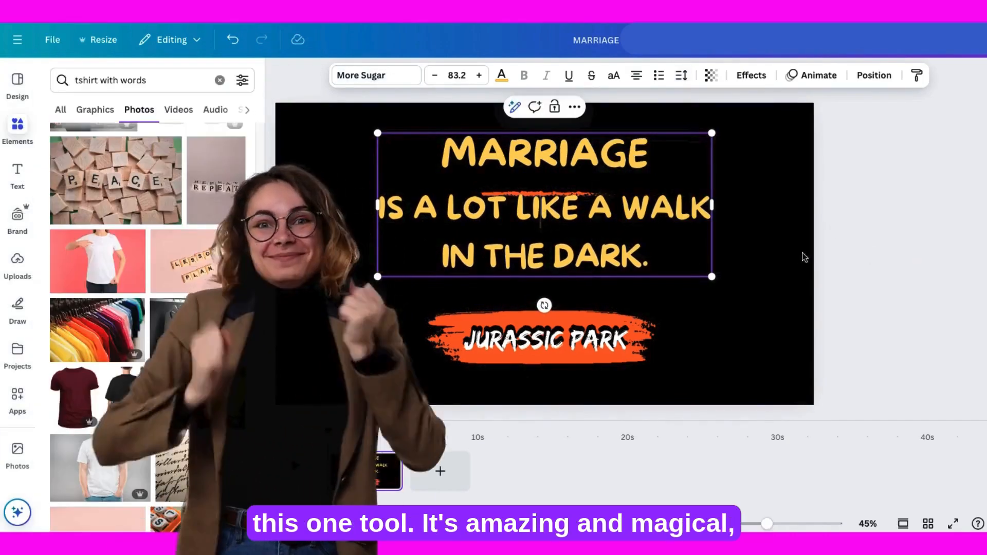
drag(591, 238, 574, 265)
click(838, 221)
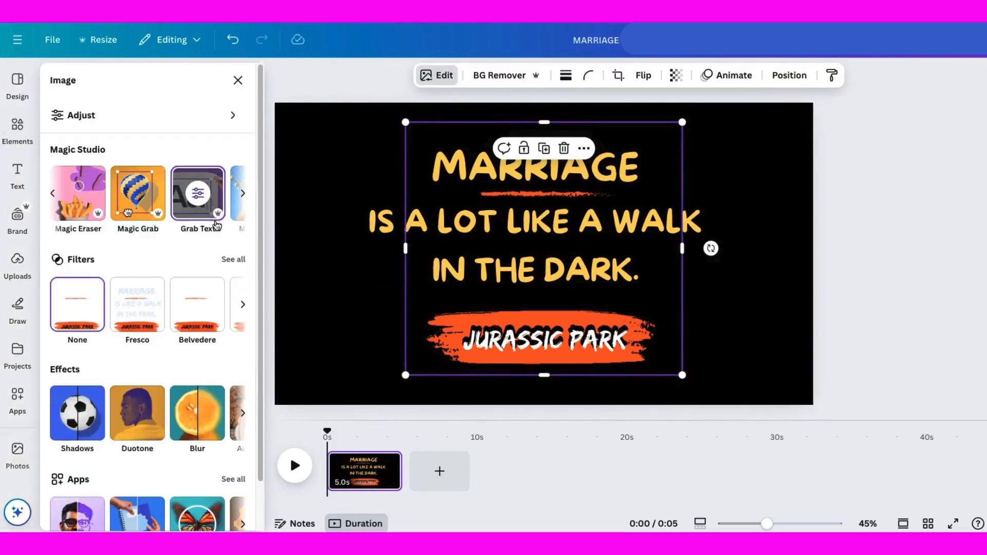
click(241, 194)
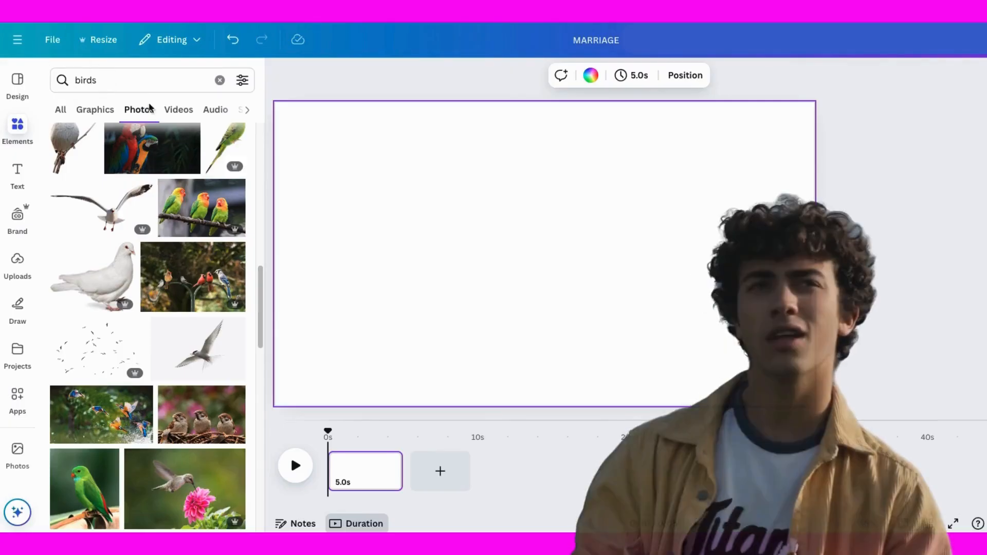
Add the photo of the bird with black spiky head feathers from the birds results and enlarge it to the page's full height
scroll(199, 257, down, 4)
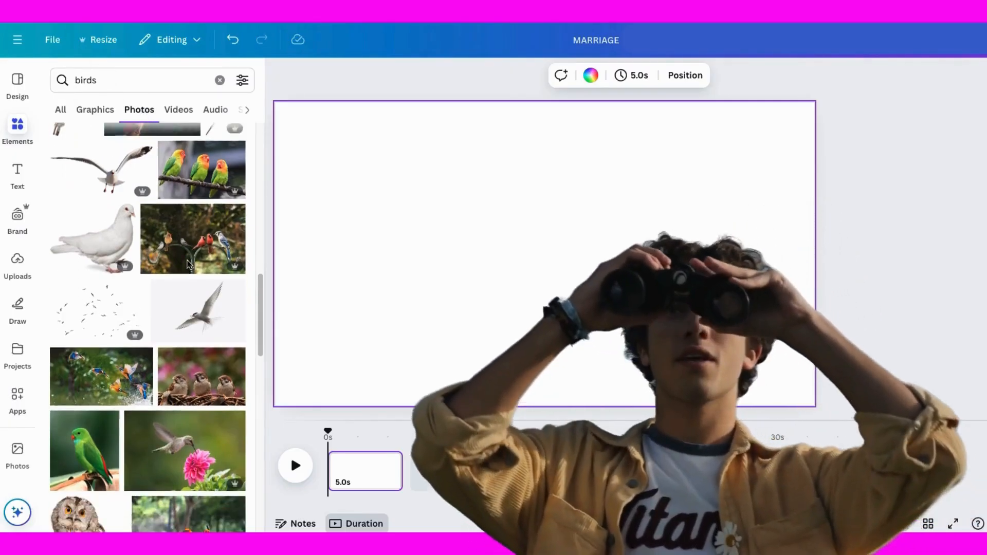
scroll(186, 262, down, 2)
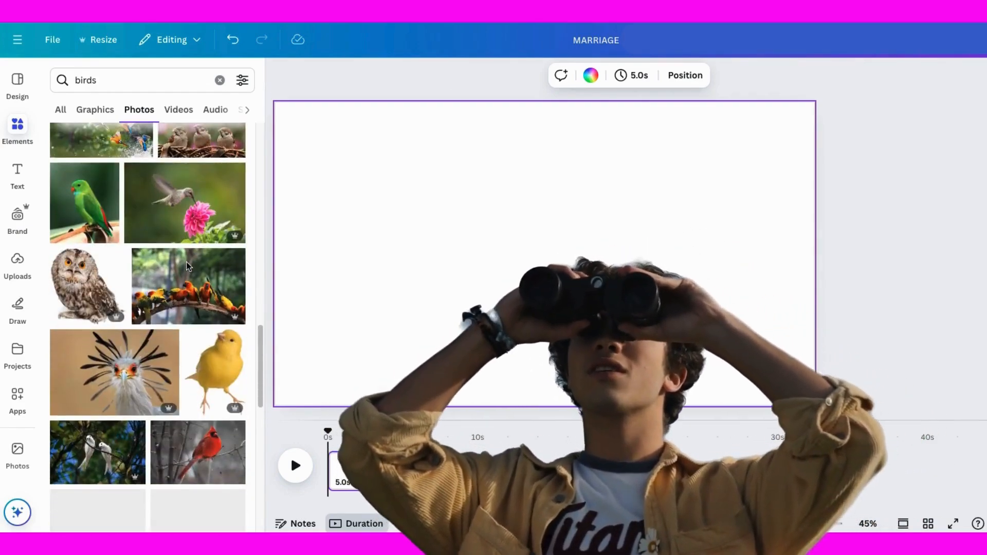
click(125, 346)
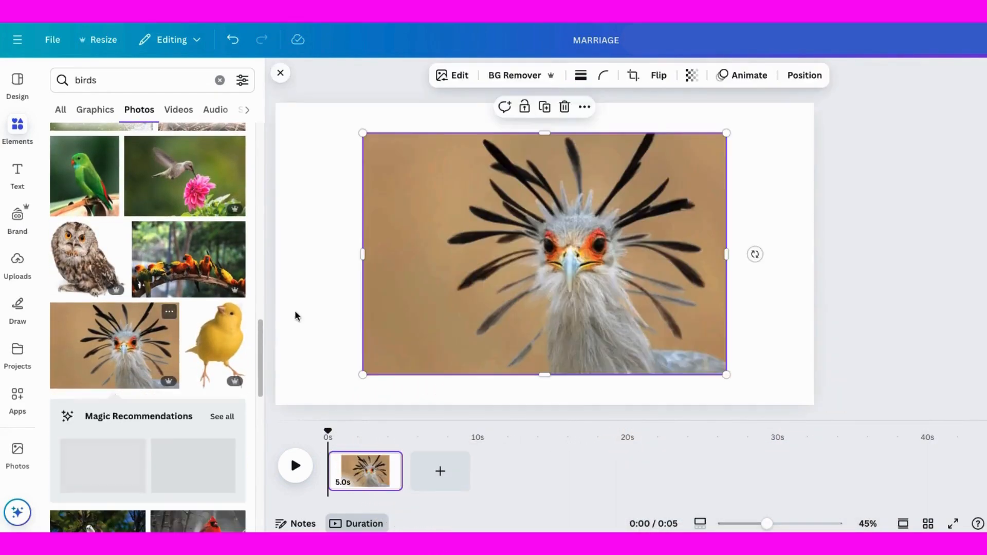
drag(586, 297, 534, 269)
drag(674, 345, 772, 401)
drag(562, 260, 558, 257)
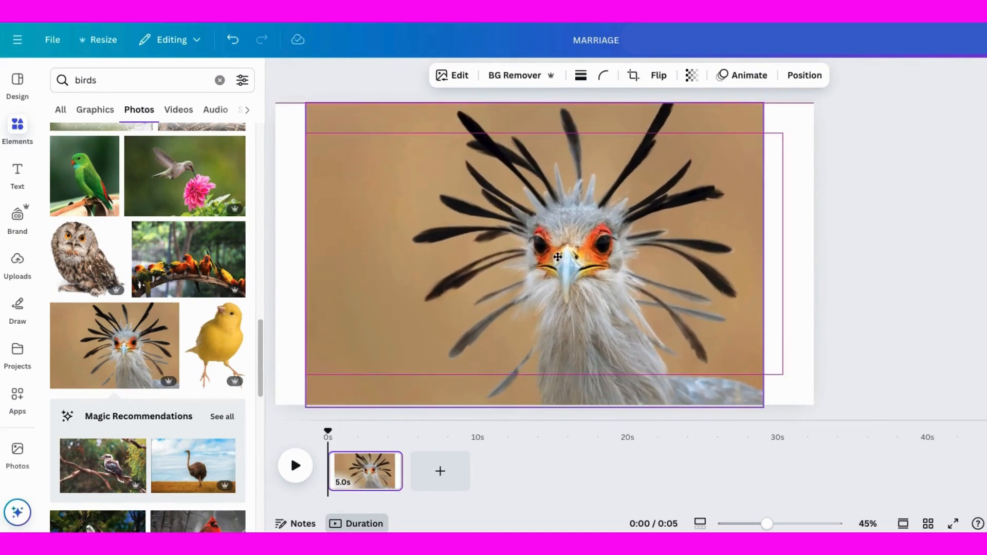
click(845, 262)
Open Magic Eraser for the bird photo and return to Brush selection after trying the Click mode
click(550, 311)
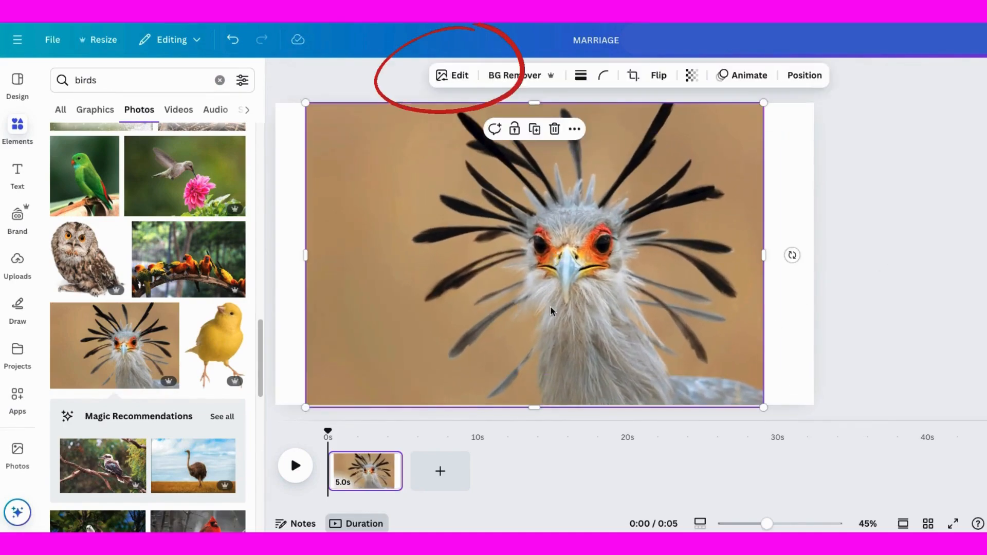
click(463, 79)
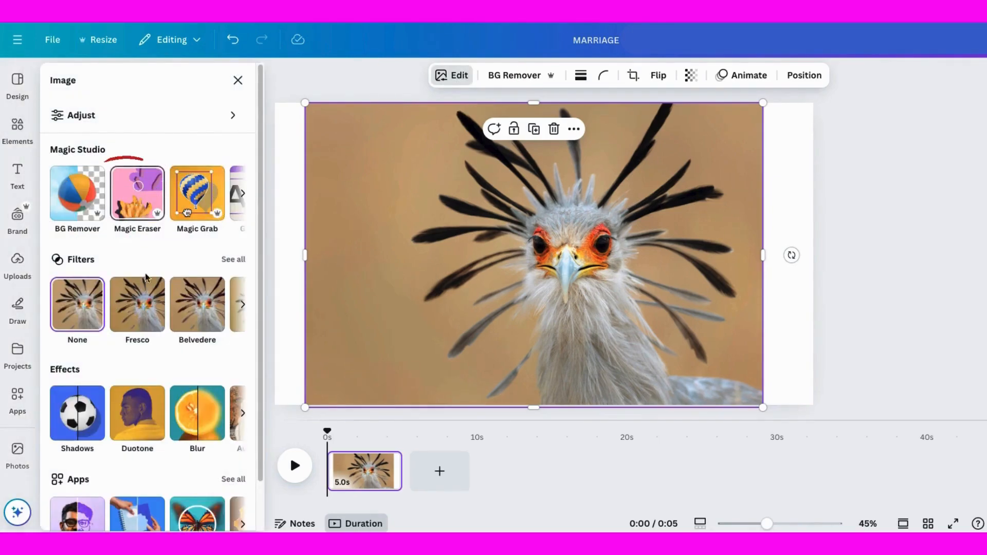
click(138, 213)
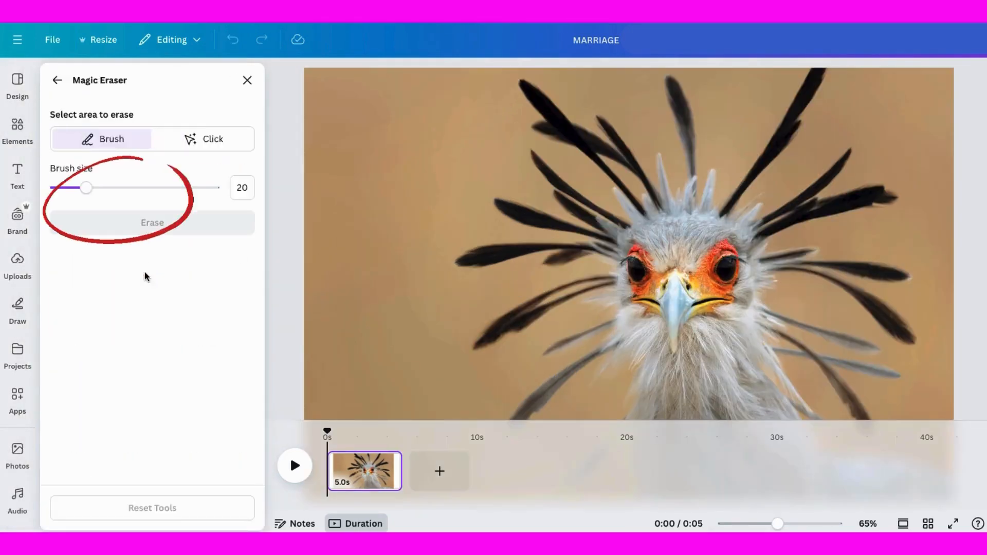
click(201, 140)
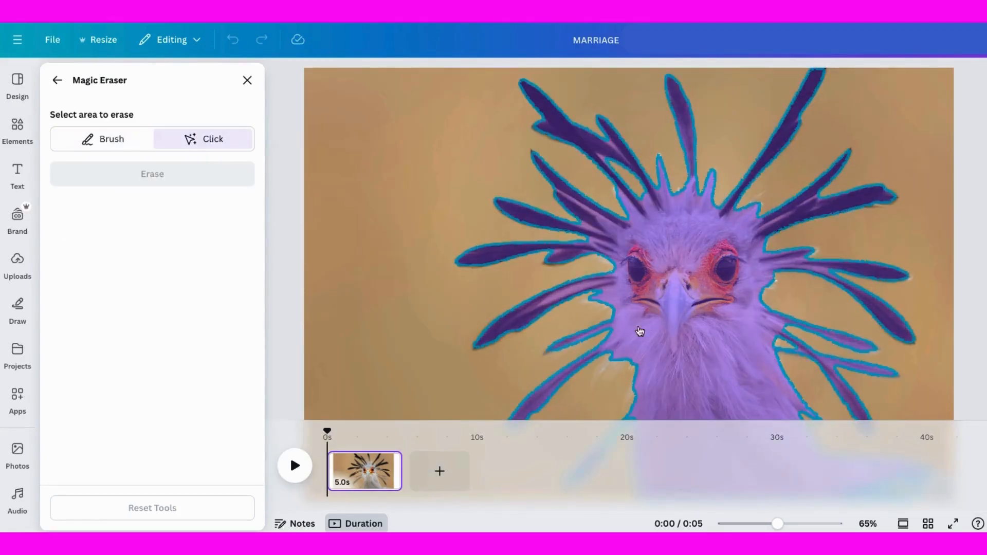
click(59, 138)
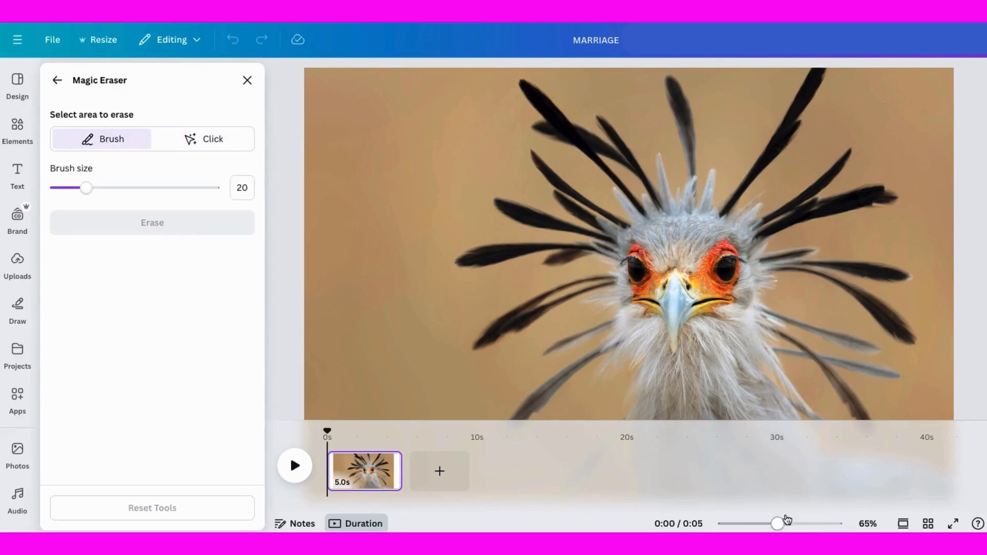
Set the Magic Eraser brush size to 16, paint over the thin lower feathers on both sides of the neck and erase them
drag(786, 520, 770, 522)
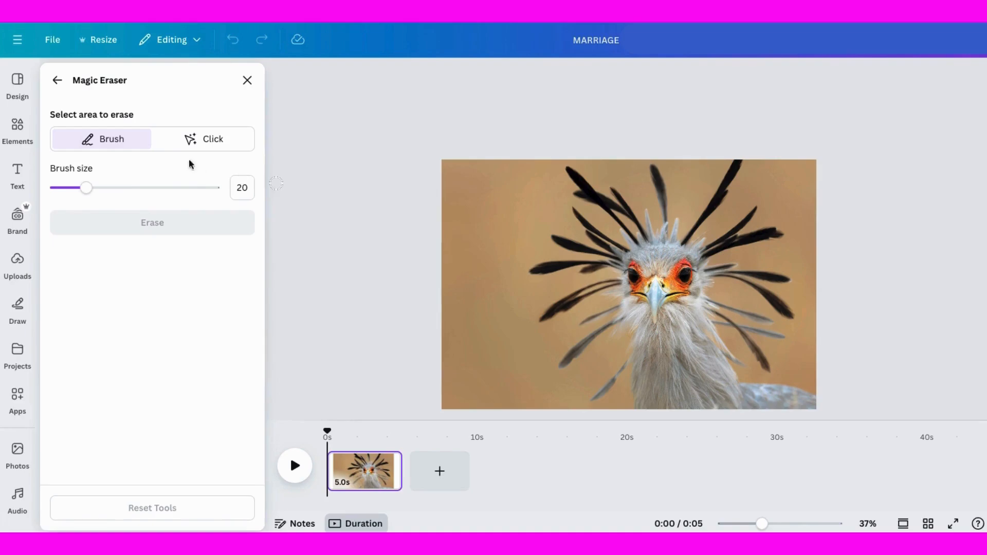
mouse_move(89, 193)
mouse_down()
mouse_move(140, 194)
mouse_move(79, 194)
mouse_up()
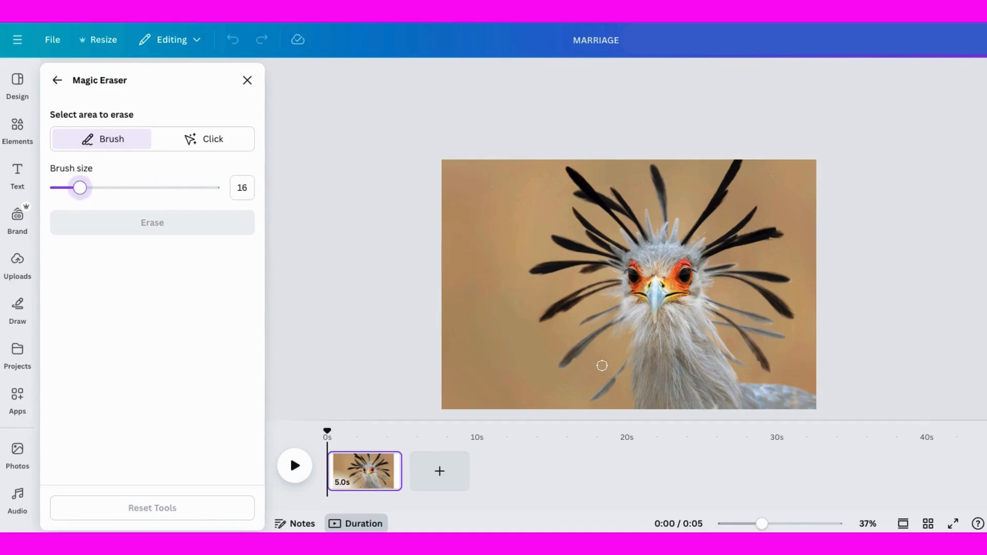
click(625, 361)
drag(606, 387, 592, 398)
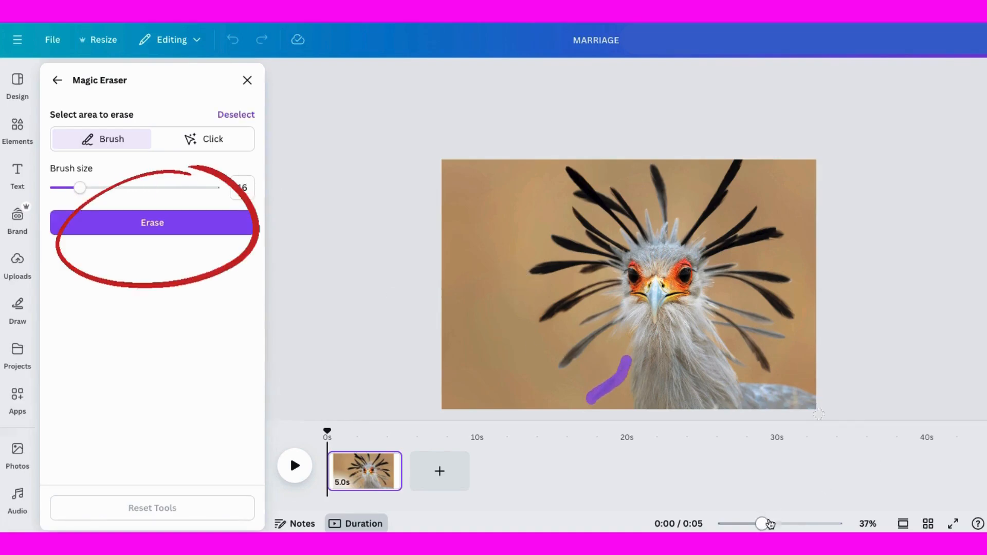
drag(764, 523, 777, 523)
mouse_move(767, 345)
mouse_down()
mouse_move(817, 348)
mouse_move(878, 368)
mouse_up()
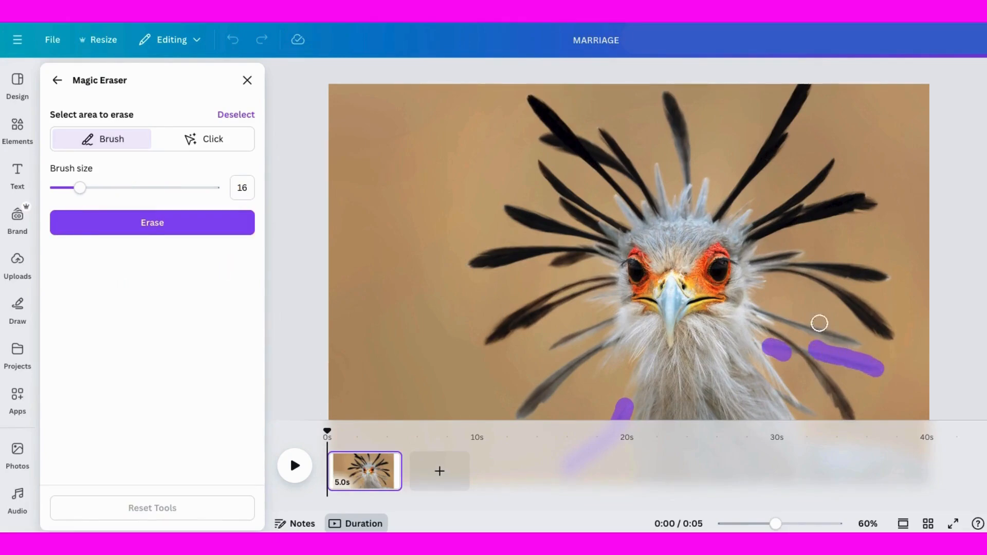
drag(762, 304, 857, 344)
drag(775, 523, 765, 524)
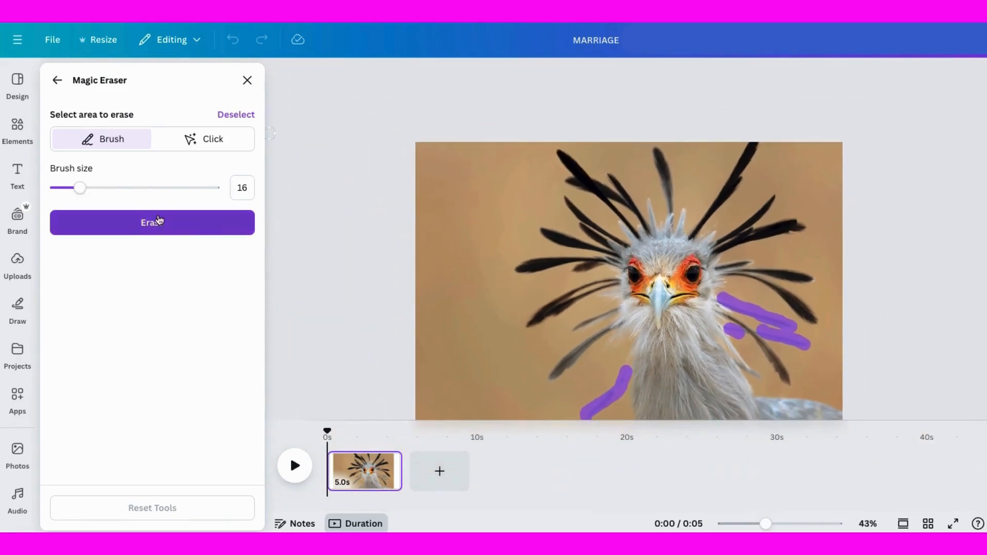
click(146, 228)
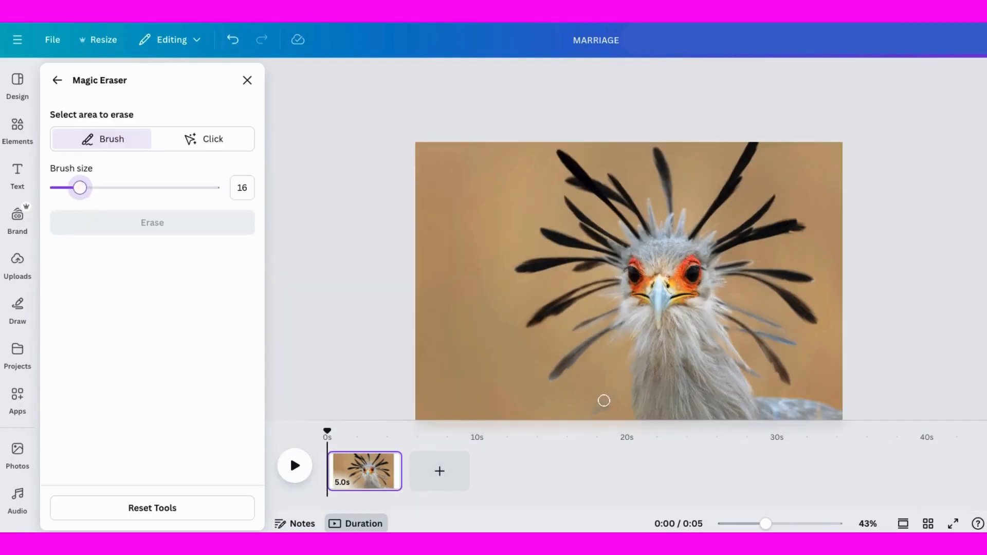
Paint over the leftover feather traces on both sides of the bird's neck with the size 16 brush and erase them again
drag(603, 399, 592, 414)
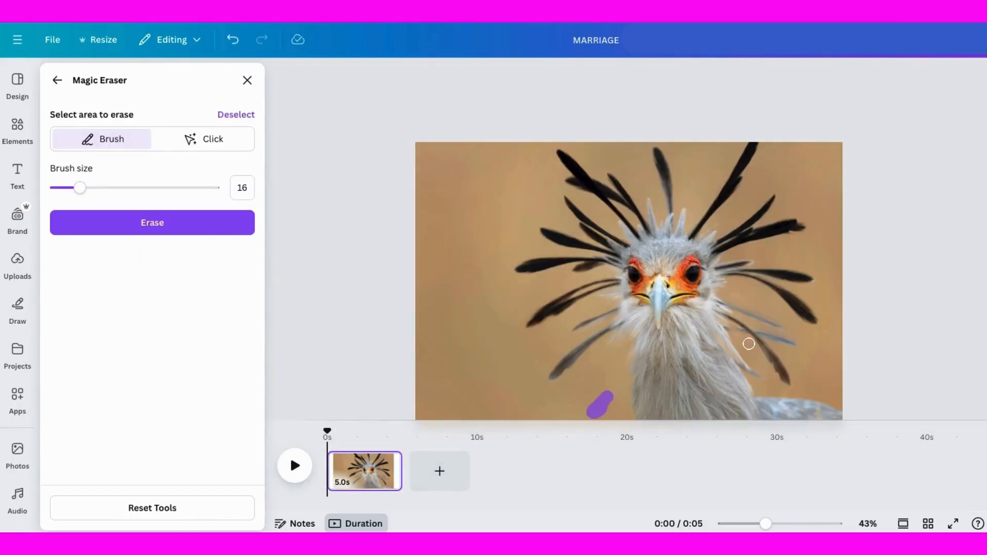
drag(731, 305, 773, 323)
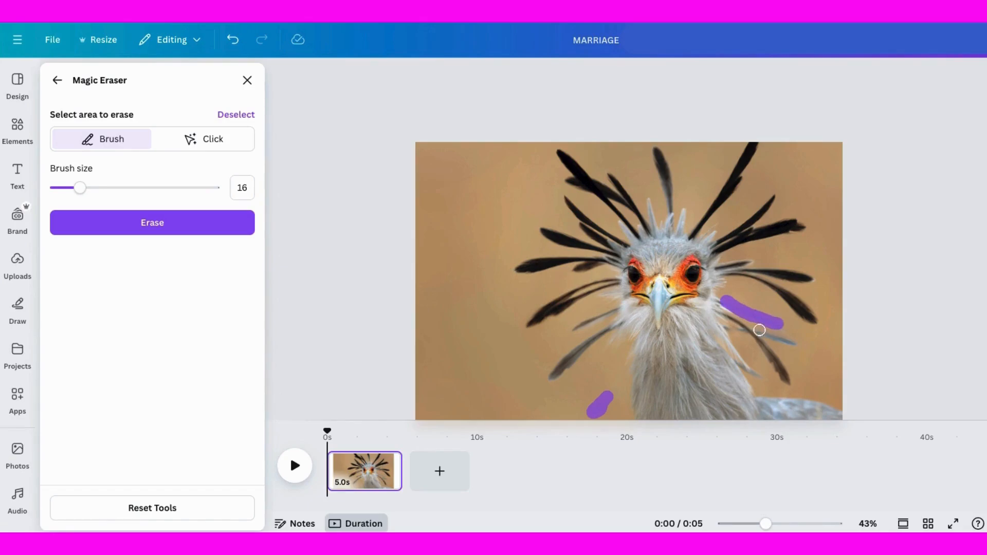
drag(765, 523, 781, 523)
drag(824, 364, 805, 359)
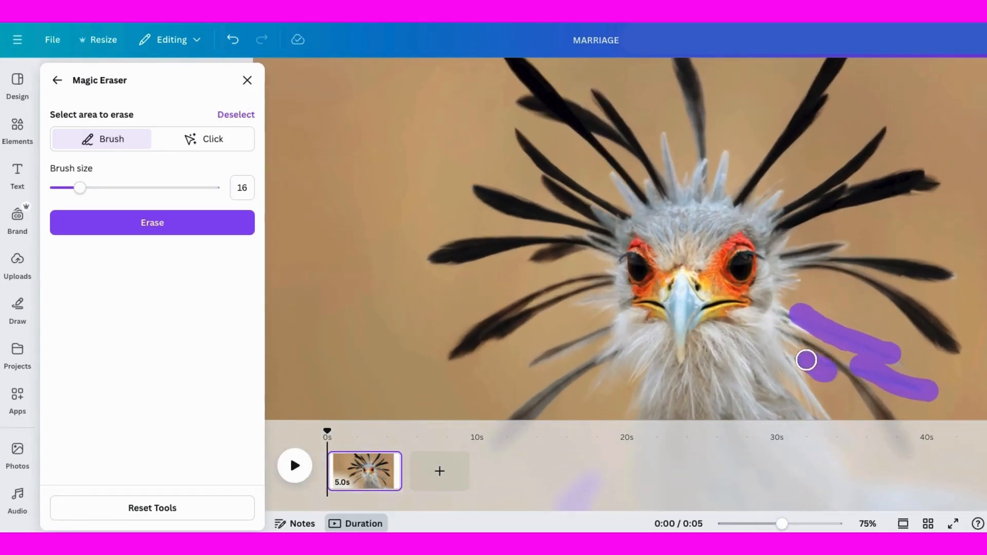
drag(781, 523, 763, 523)
click(167, 215)
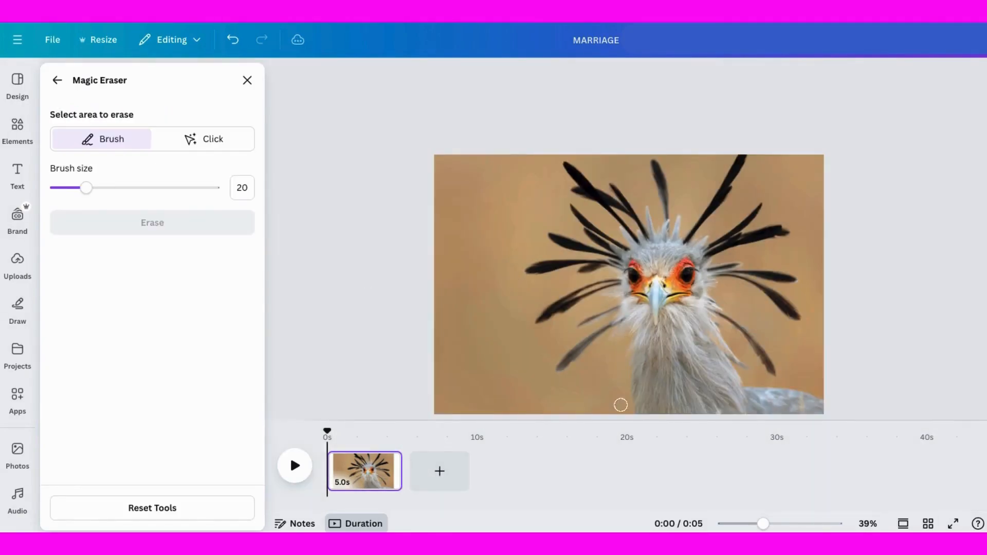
Set the brush size to 10 and erase the last small feather remnants around the dark feather beside the neck
mouse_move(774, 523)
mouse_down()
mouse_move(784, 523)
mouse_move(762, 523)
mouse_move(787, 523)
mouse_up()
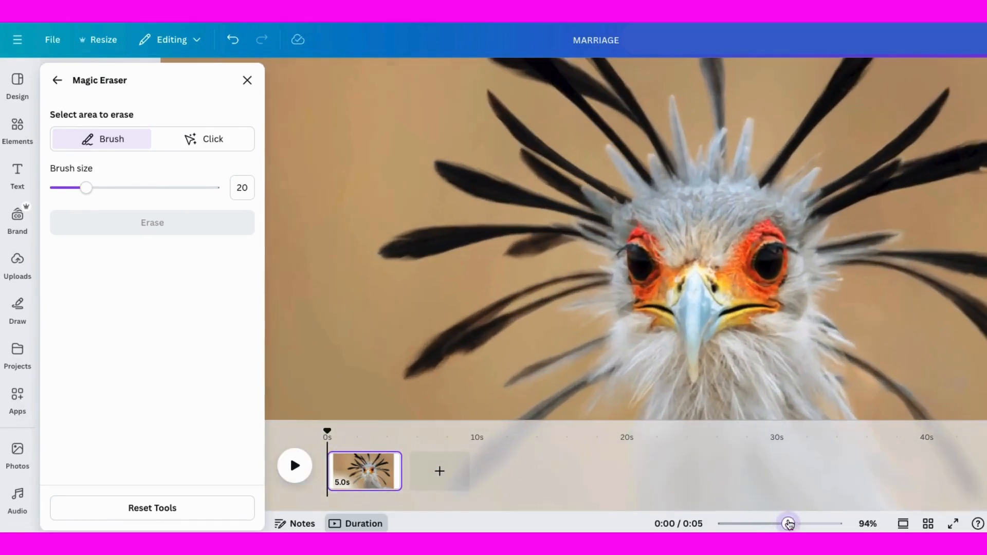
click(68, 187)
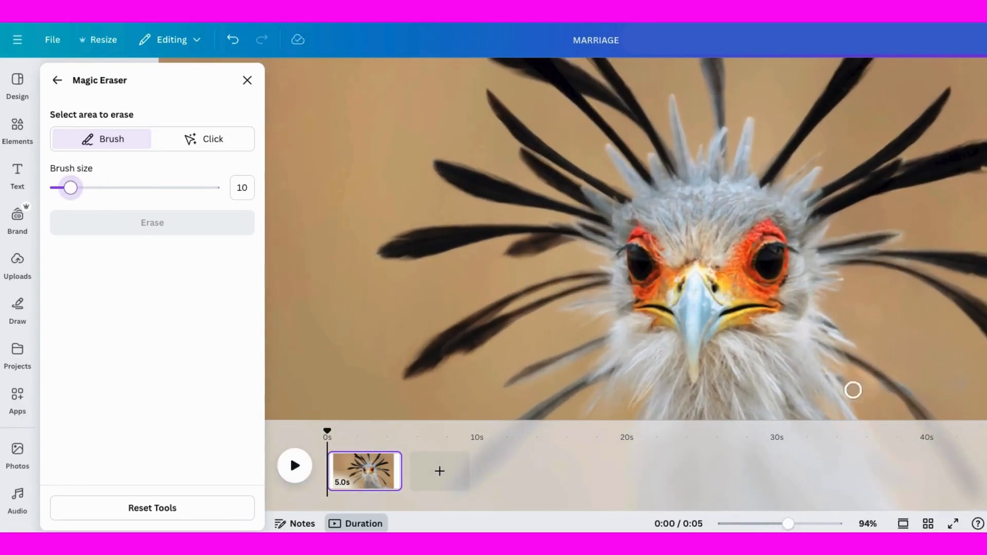
mouse_move(846, 374)
mouse_down()
mouse_move(888, 402)
mouse_move(916, 388)
mouse_up()
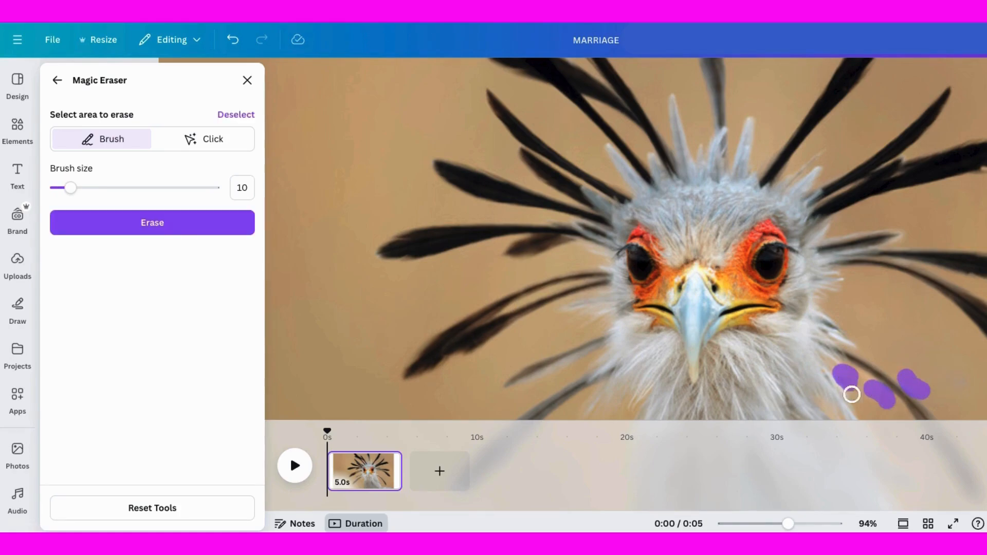
click(148, 224)
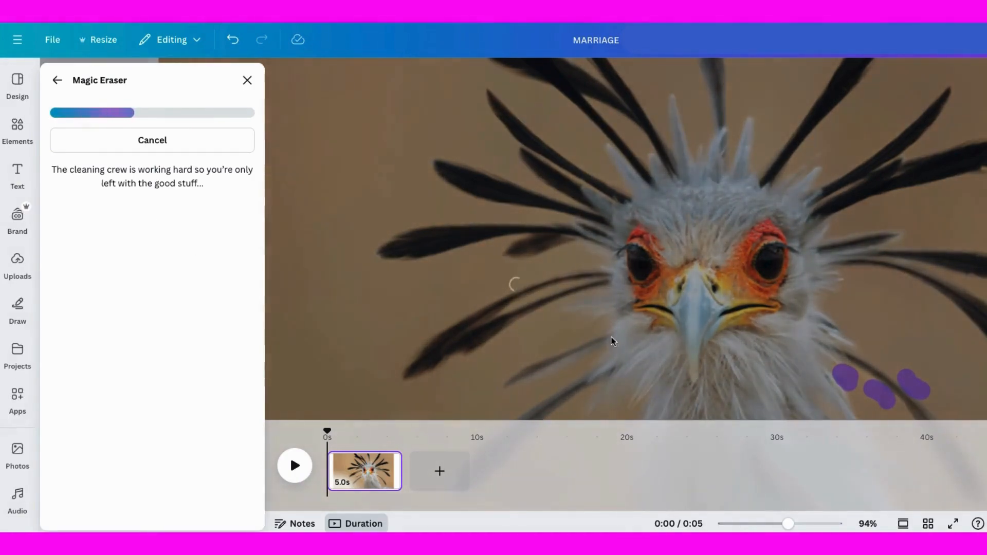
drag(787, 524, 766, 524)
scroll(958, 324, down, 3)
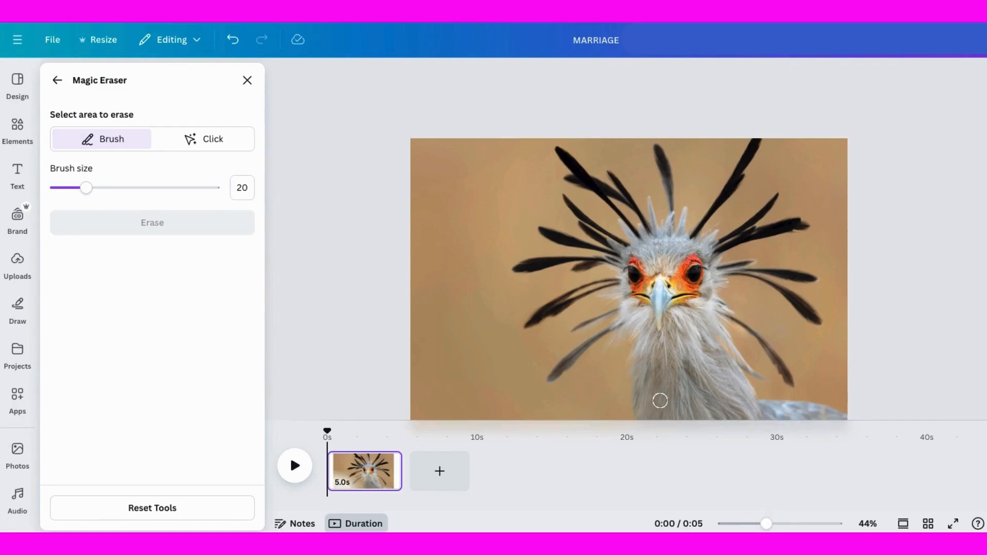
Try the Click mode and a brush dab on the plain background, undo the dab and leave Magic Eraser
click(191, 139)
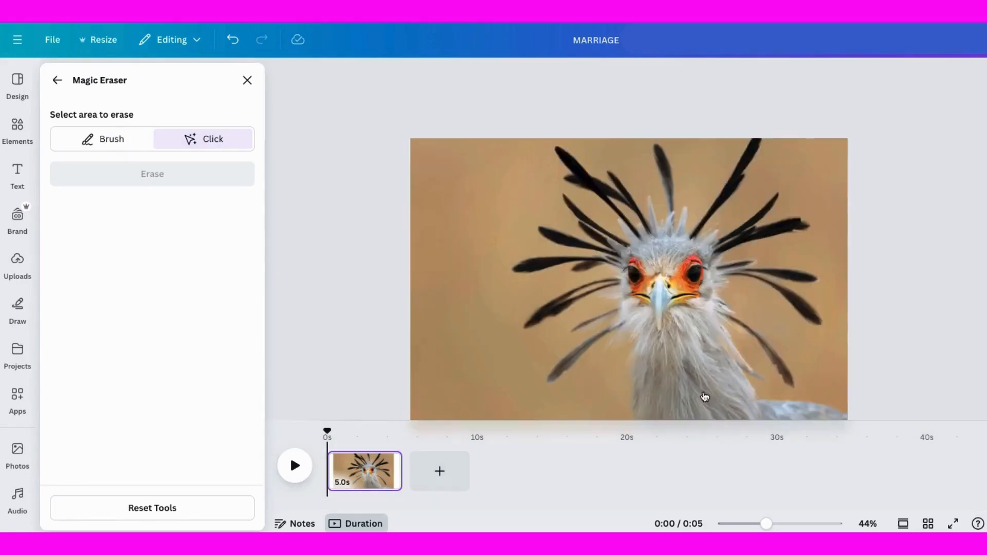
click(109, 144)
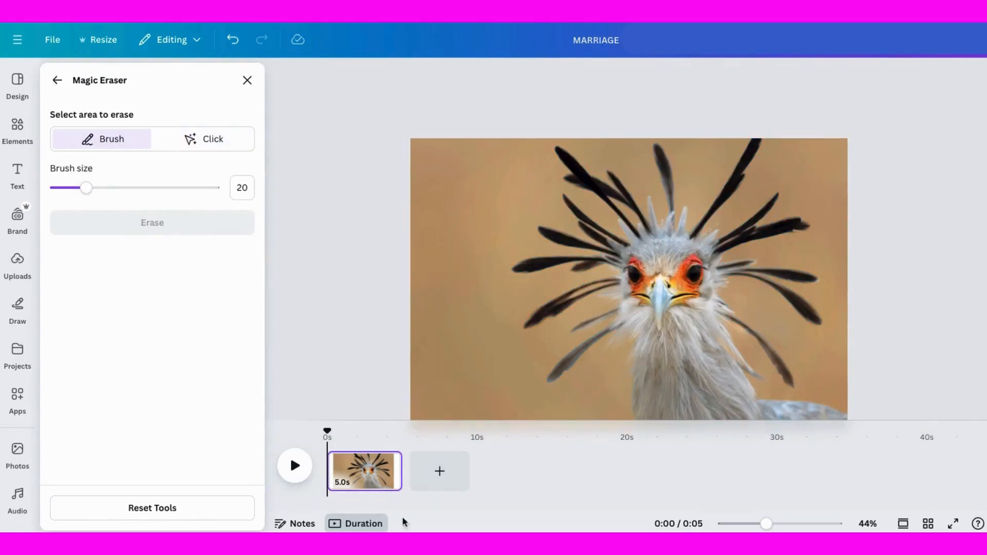
click(465, 194)
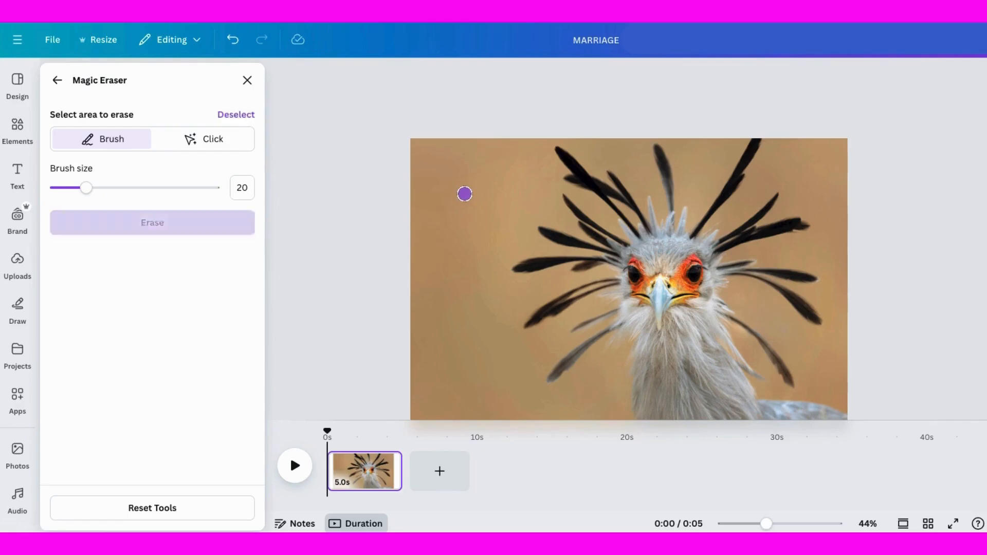
click(233, 40)
click(55, 81)
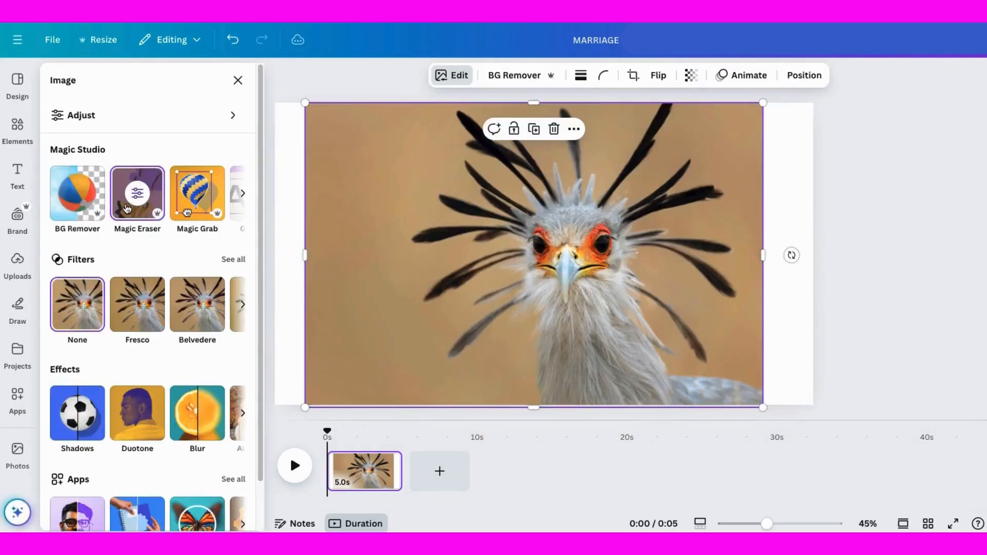